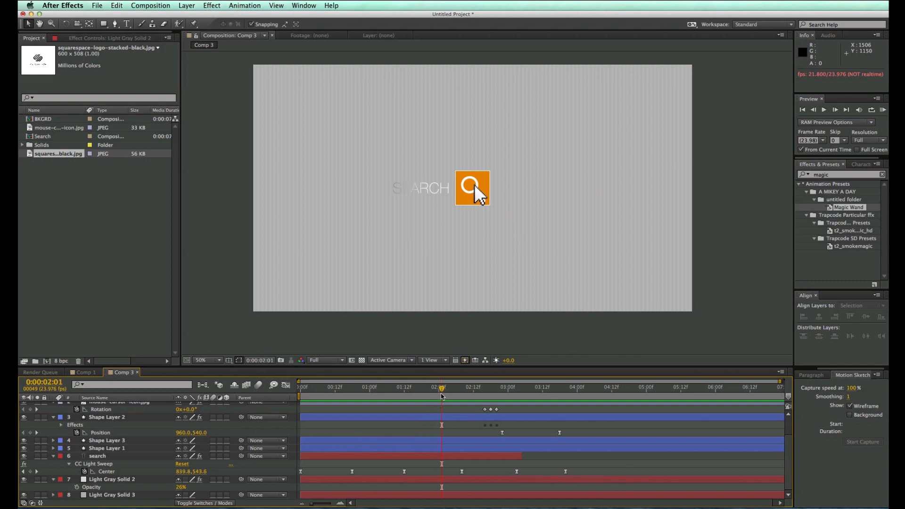
- Scrub through the finished animation in Comp 3, examining the text sweep, the cursor movement and the opening search bar
left_click_drag(442, 396, 369, 403)
left_click(306, 397)
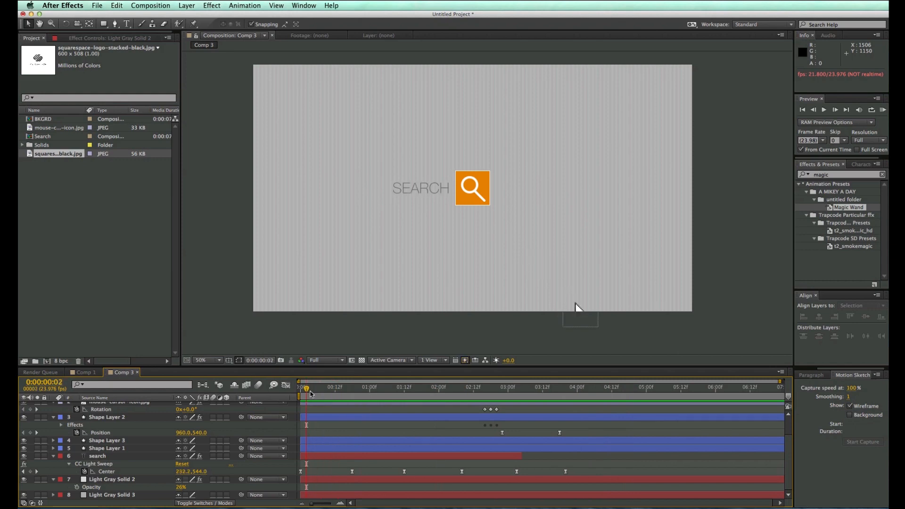
left_click_drag(306, 392, 367, 395)
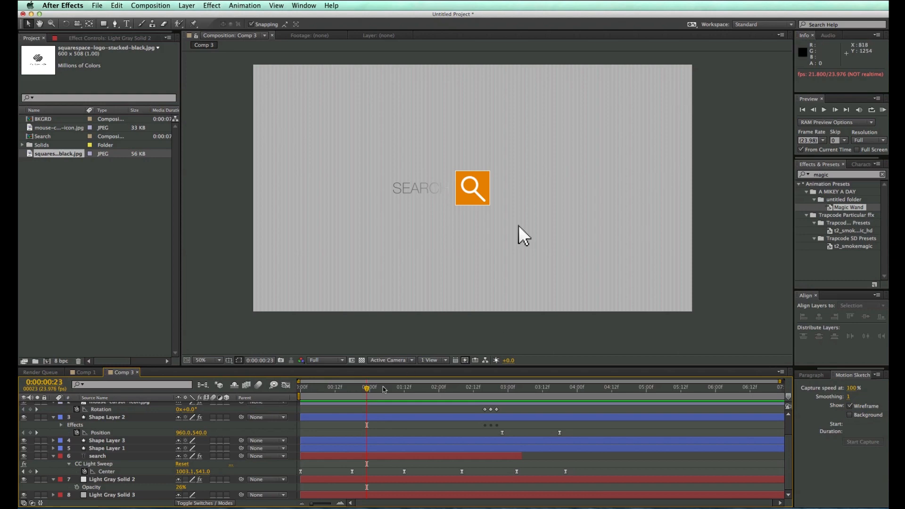
mouse_move(368, 391)
left_mouse_down()
mouse_move(345, 391)
mouse_move(407, 392)
mouse_move(359, 393)
left_mouse_up()
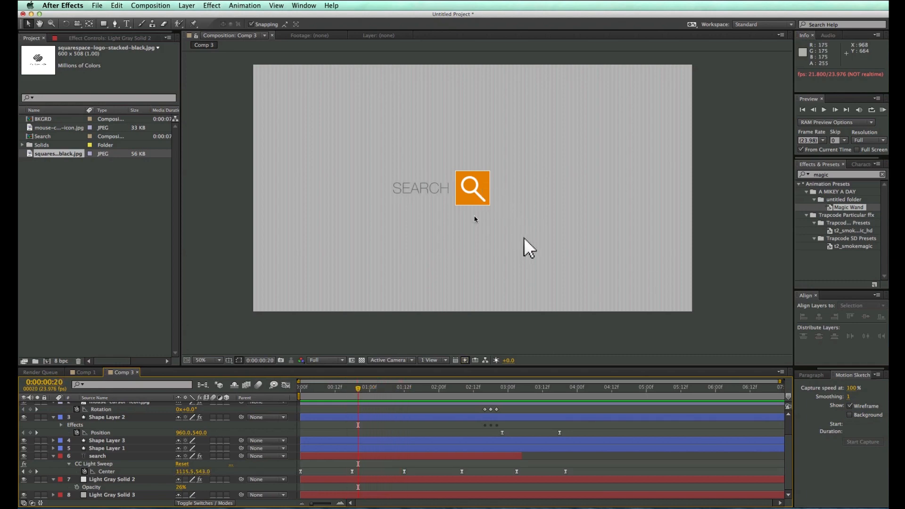
left_click_drag(360, 392, 618, 402)
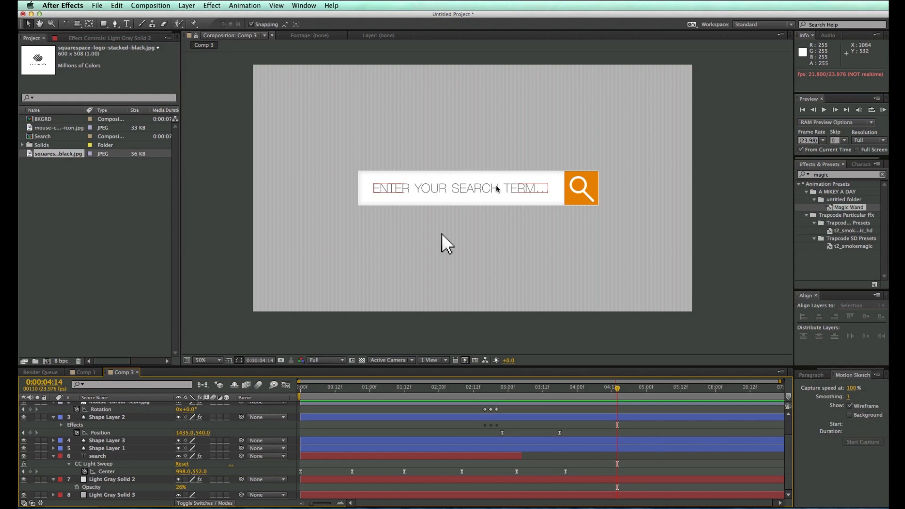
left_click_drag(620, 386, 537, 398)
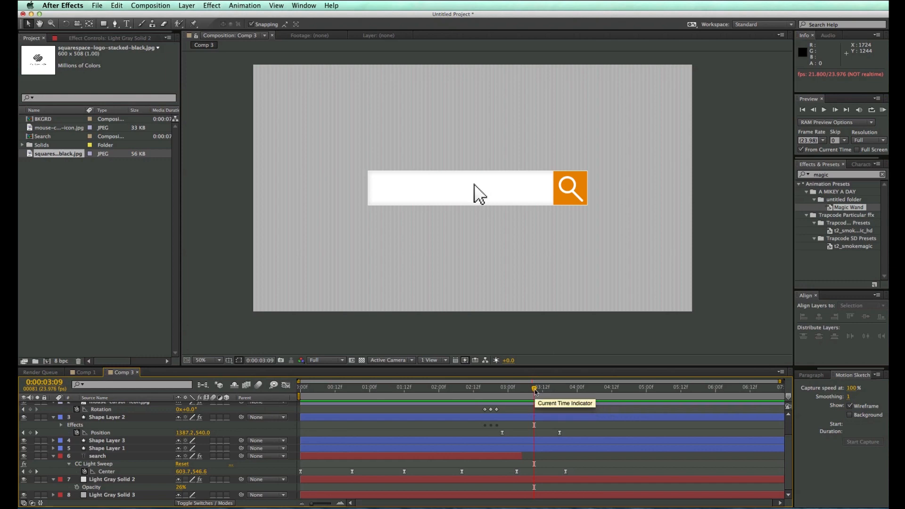
- Create a new 1920 x 1080 composition named "Search Bar" at 23.976 fps, 7 seconds long
key("super+n")
type("Search Bar")
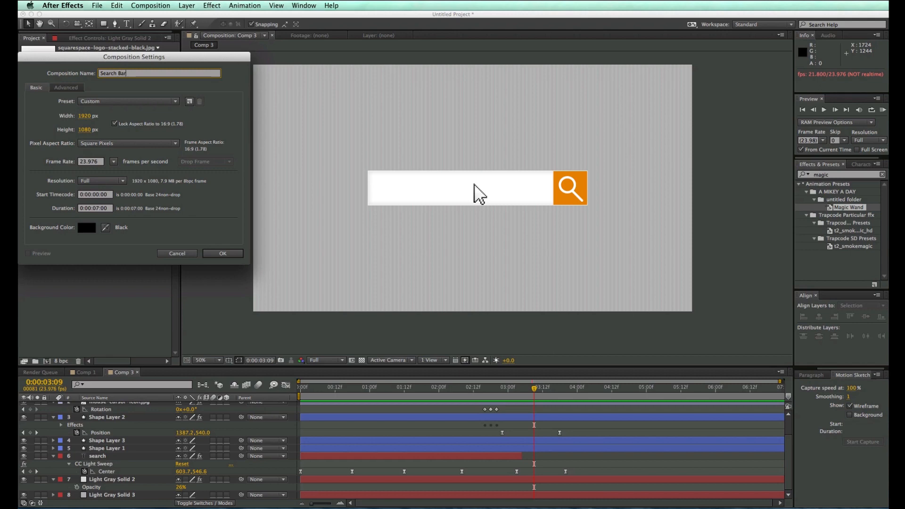
key("Return")
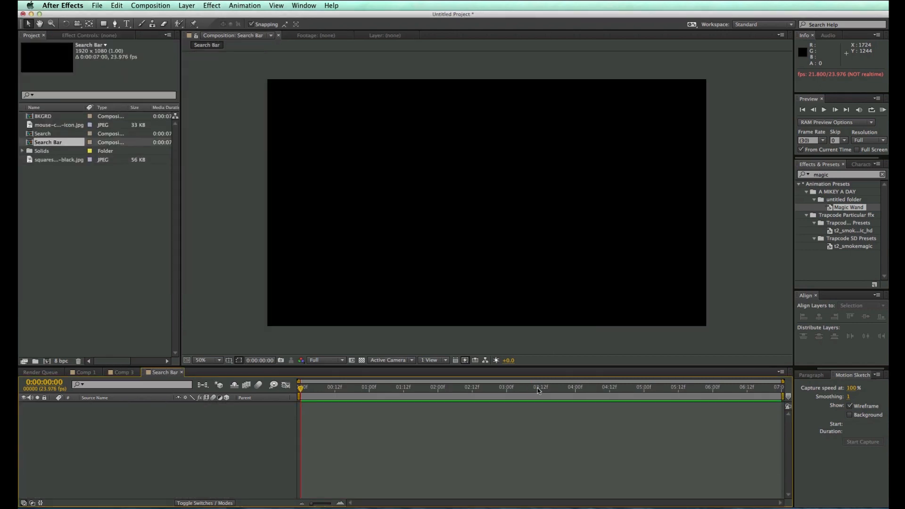
left_click(187, 5)
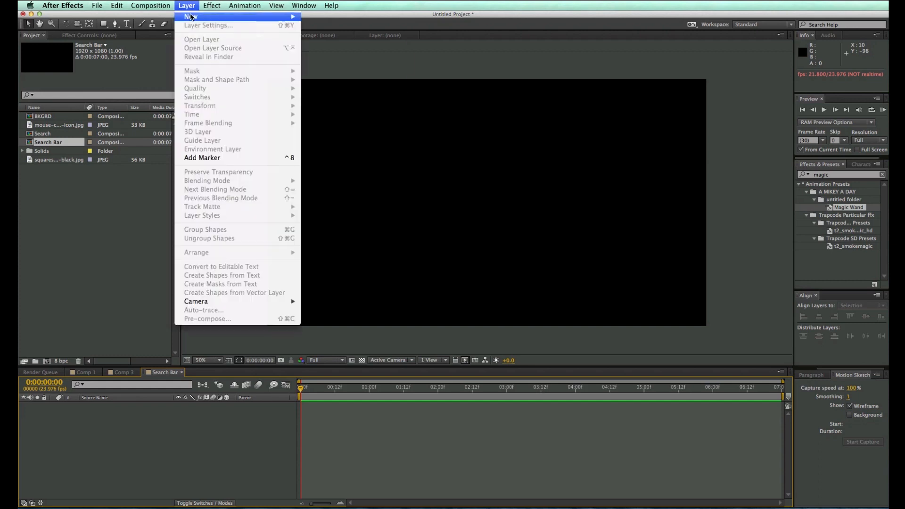
mouse_move(191, 17)
left_click(311, 25)
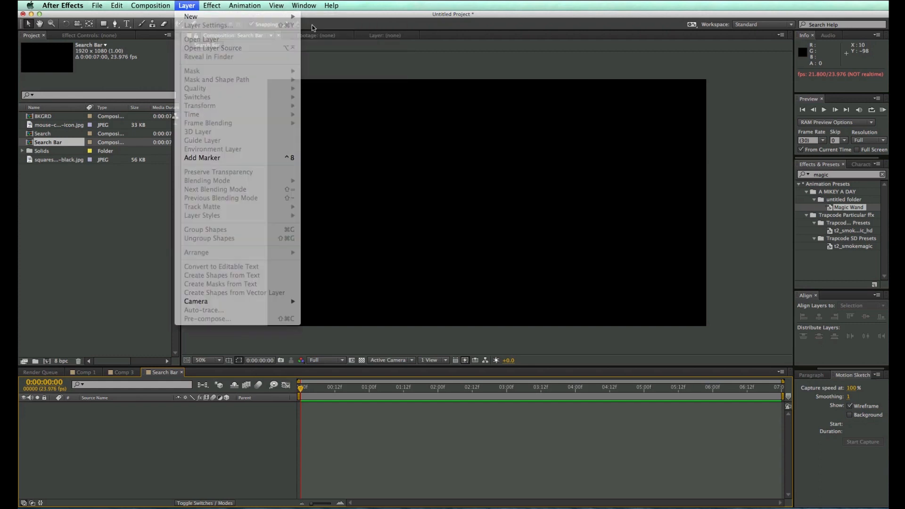
- Add a composition-sized solid layer with the gray color B2B2B2
left_click(188, 6)
mouse_move(206, 17)
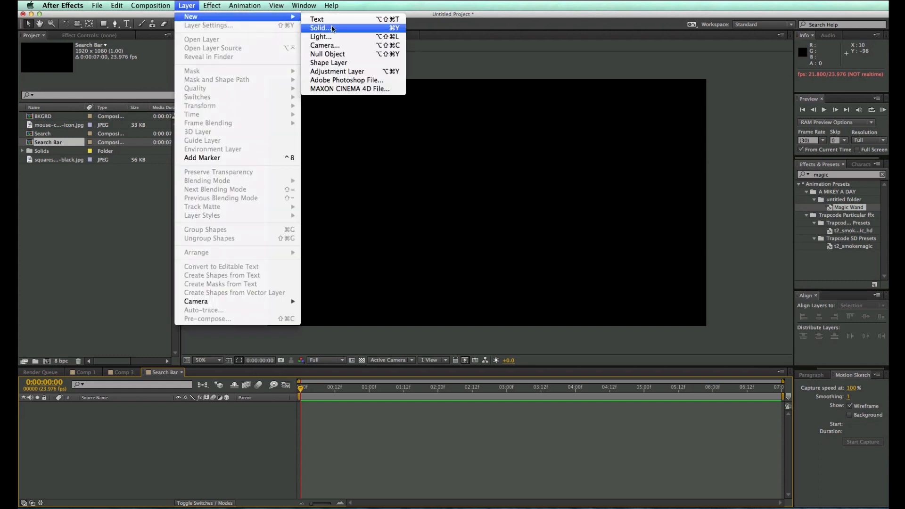
left_click(315, 26)
left_click(450, 237)
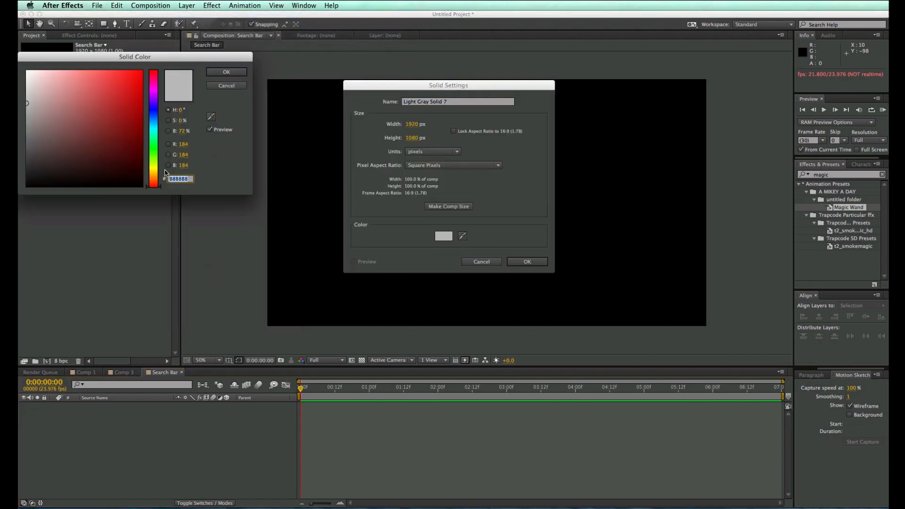
left_click_drag(90, 58, 526, 136)
left_click_drag(463, 195, 464, 184)
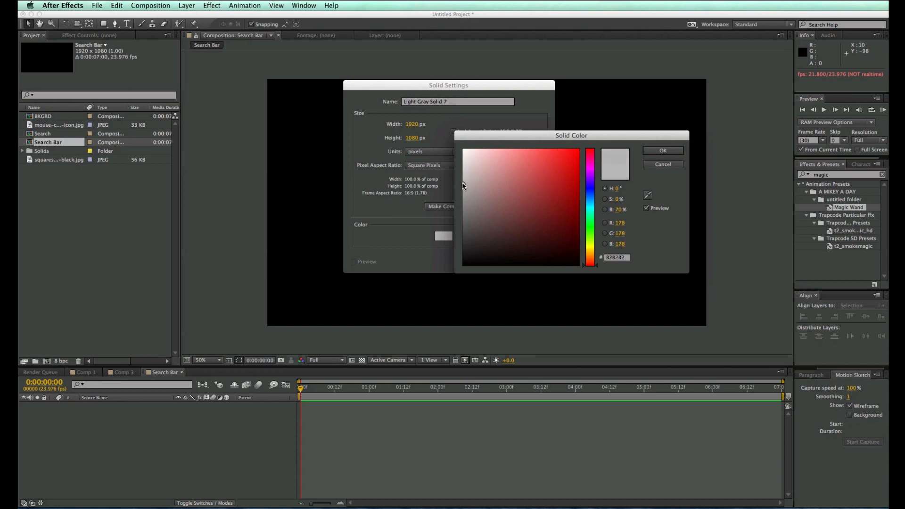
left_click(654, 151)
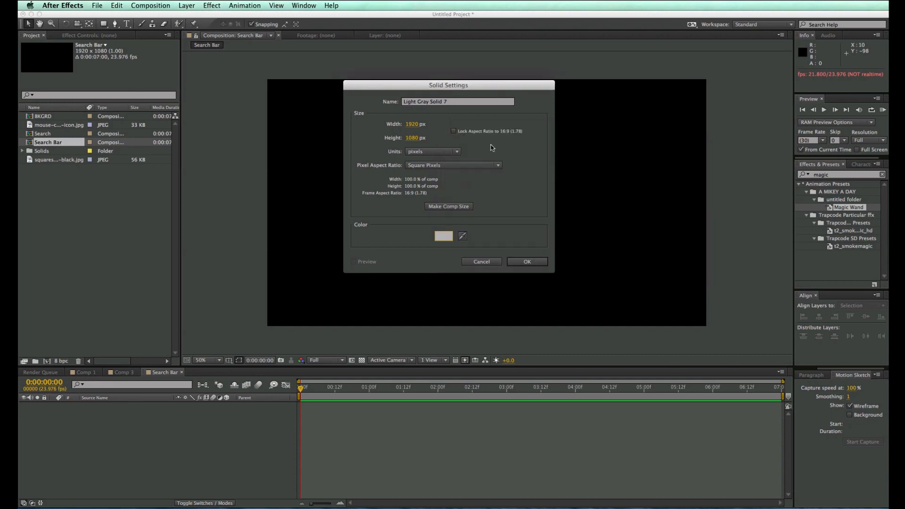
left_click(467, 207)
left_click(527, 262)
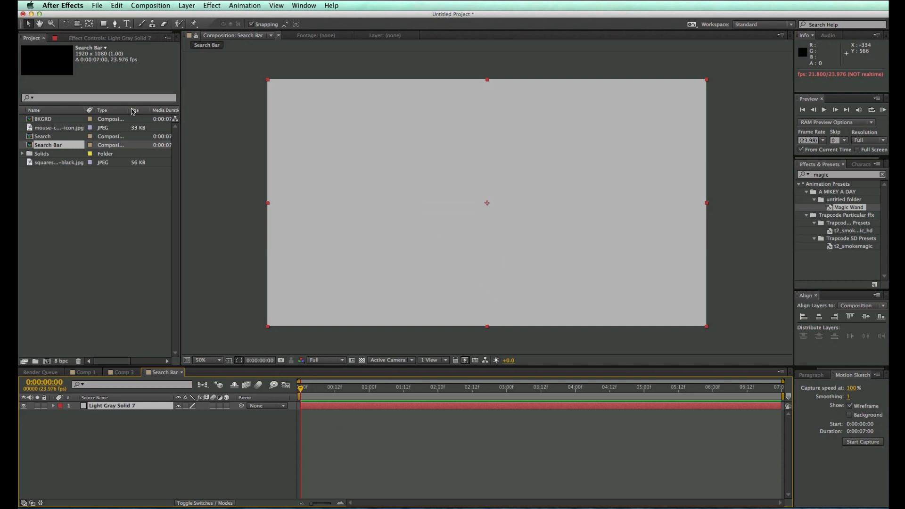
- Add a second full-frame solid above the first in the slightly lighter gray BDBDBD
left_click(187, 6)
mouse_move(193, 17)
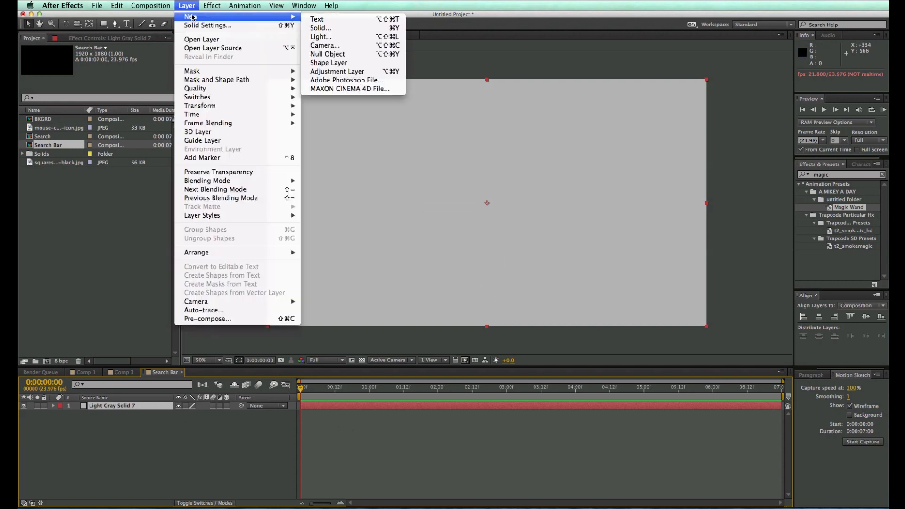
left_click(311, 28)
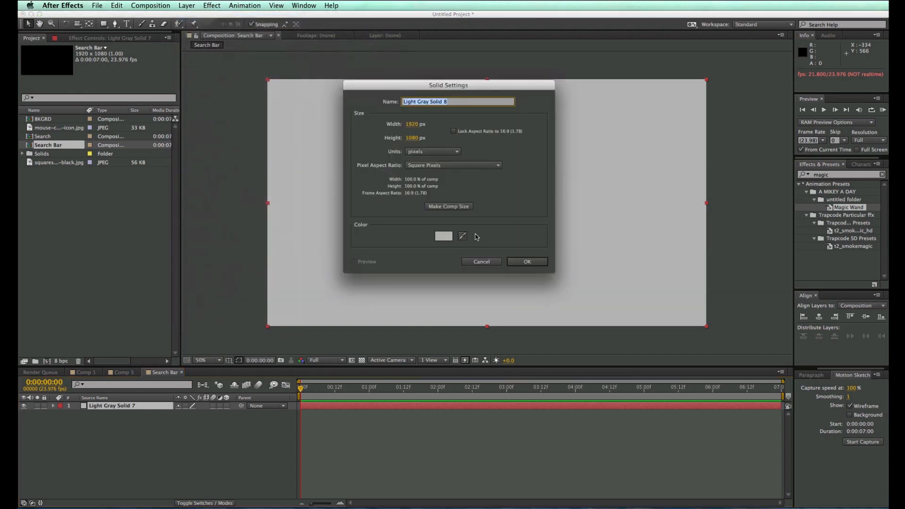
left_click(445, 235)
left_click_drag(465, 186, 462, 181)
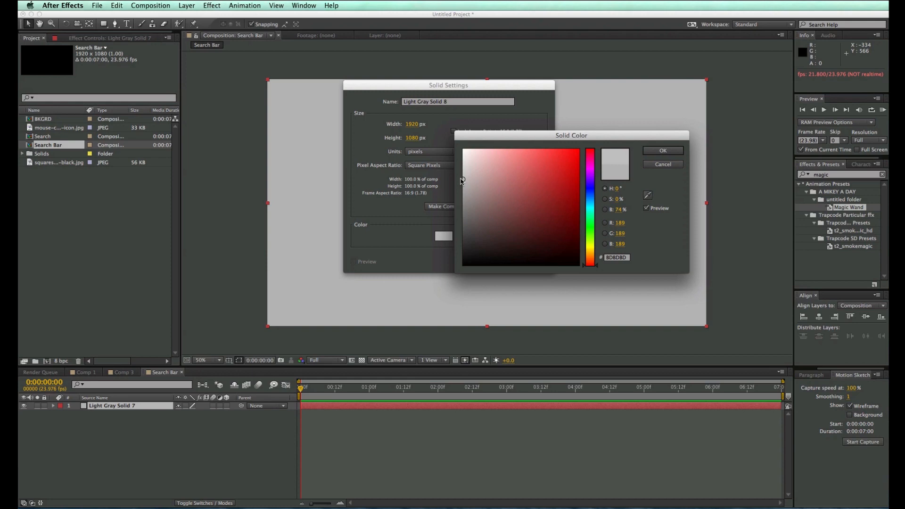
left_click(665, 151)
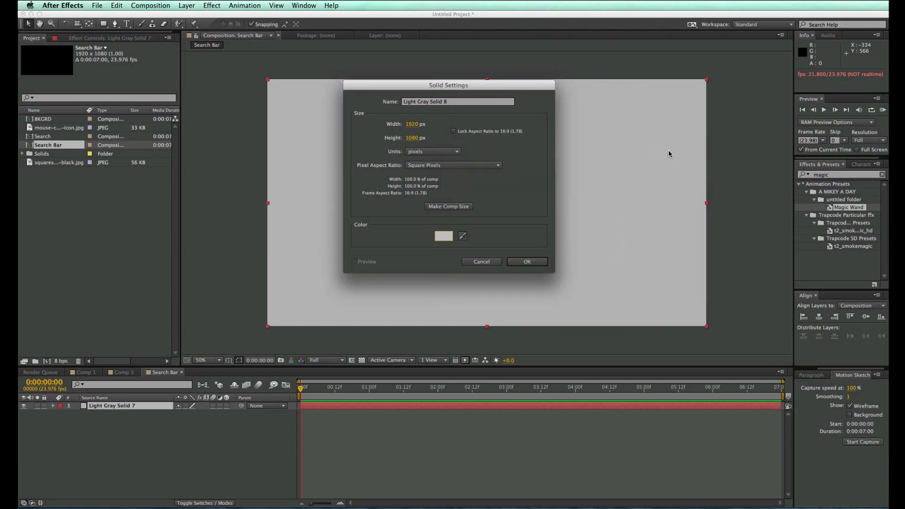
left_click(542, 259)
left_click(137, 427)
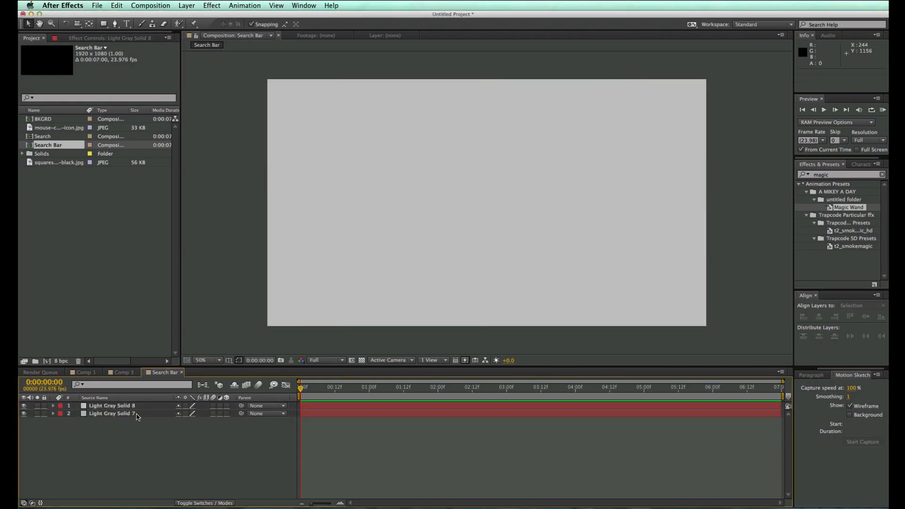
- Apply Venetian Blinds to the lighter solid with 68% transition completion, width 20 and feather 11 for a subtle vertical stripe pattern
left_click(108, 407)
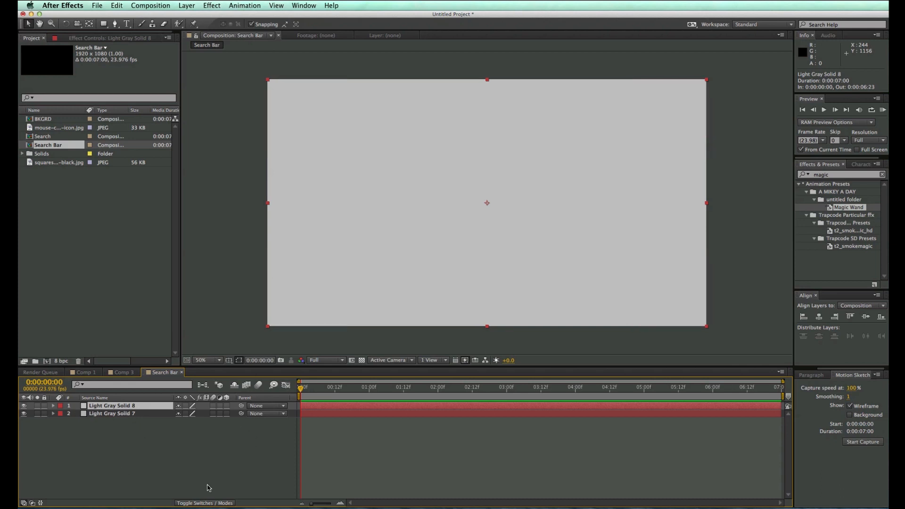
left_click(213, 6)
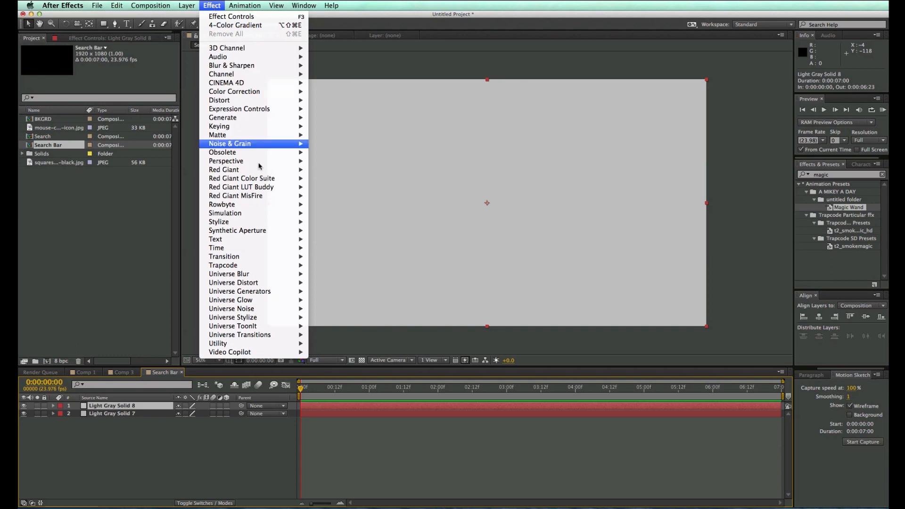
mouse_move(251, 258)
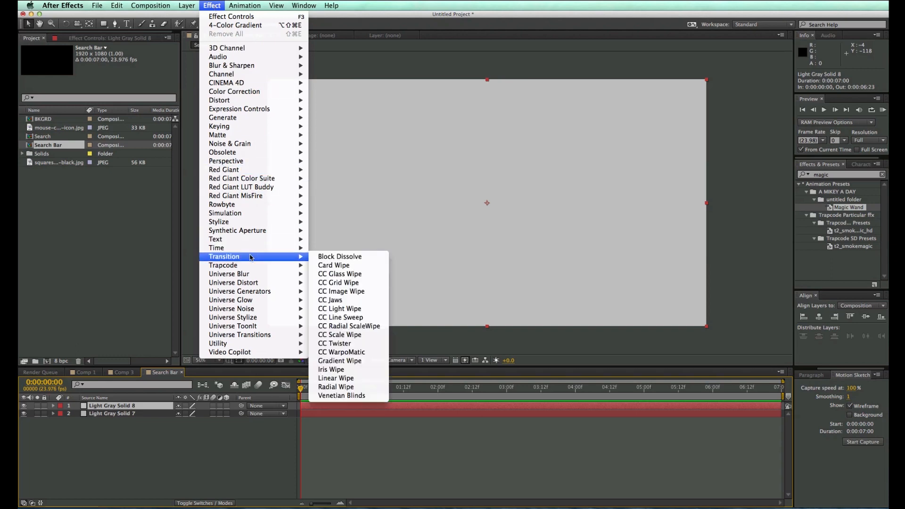
left_click(341, 396)
left_click_drag(110, 63, 134, 69)
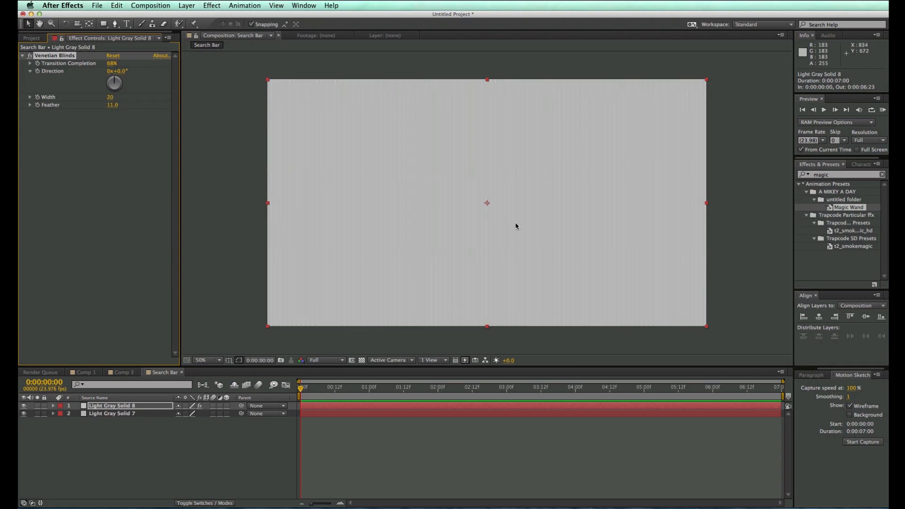
left_click(209, 362)
left_click(212, 373)
left_click(435, 464)
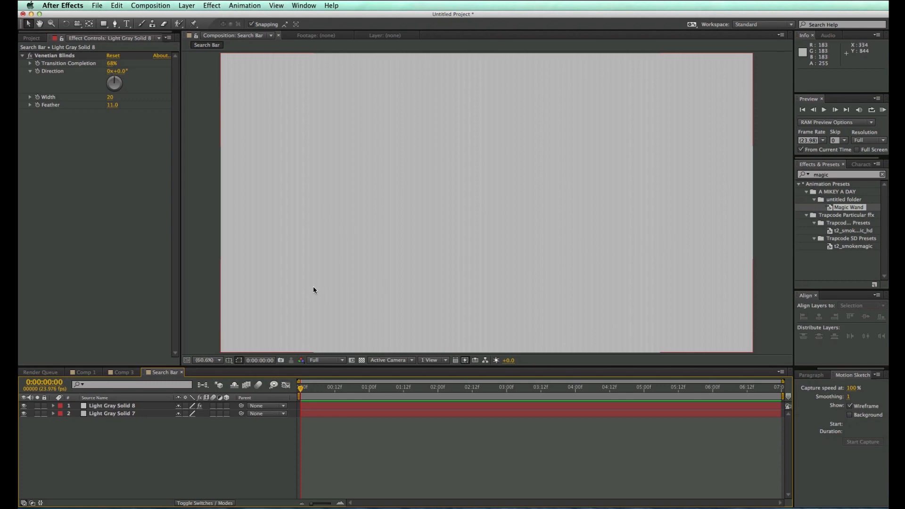
- Pre-compose both gray solids into a composition named "BG" and lock the resulting layer
left_click(106, 406)
left_click(106, 414, "shift")
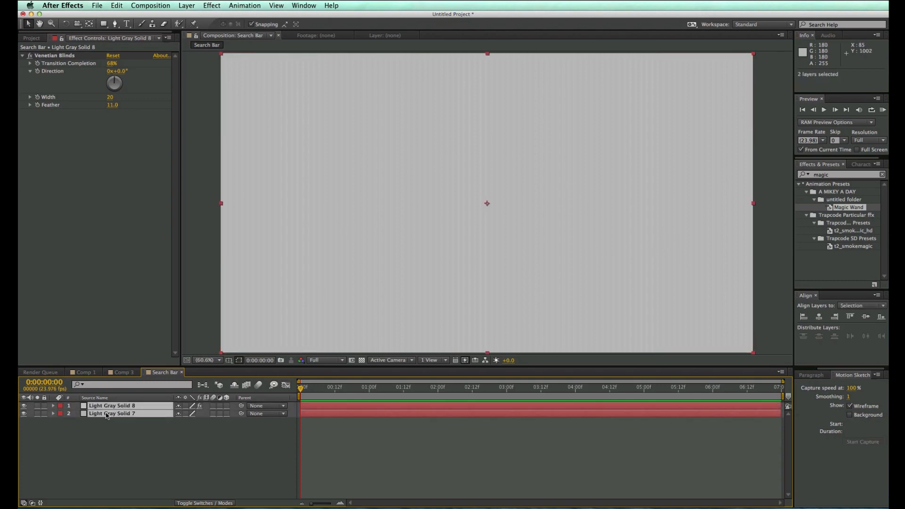
key("super+shift+c")
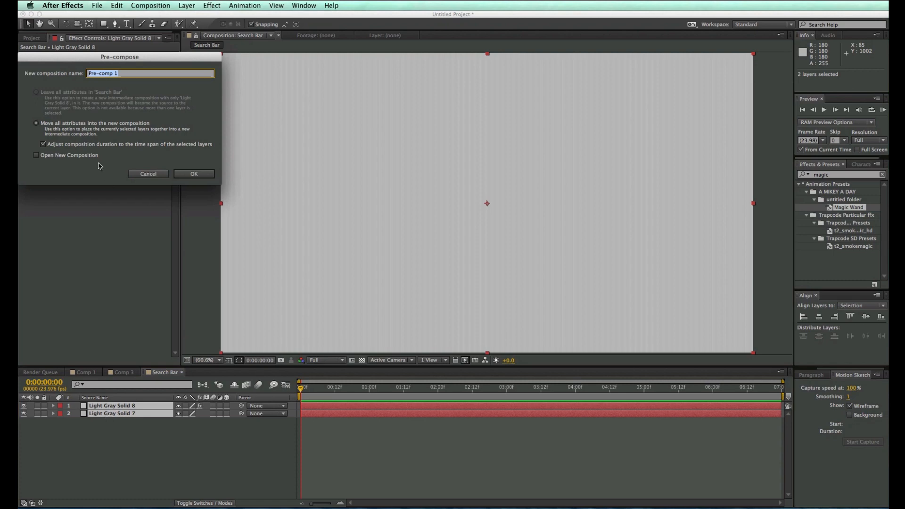
left_click_drag(75, 63, 393, 114)
type("BG")
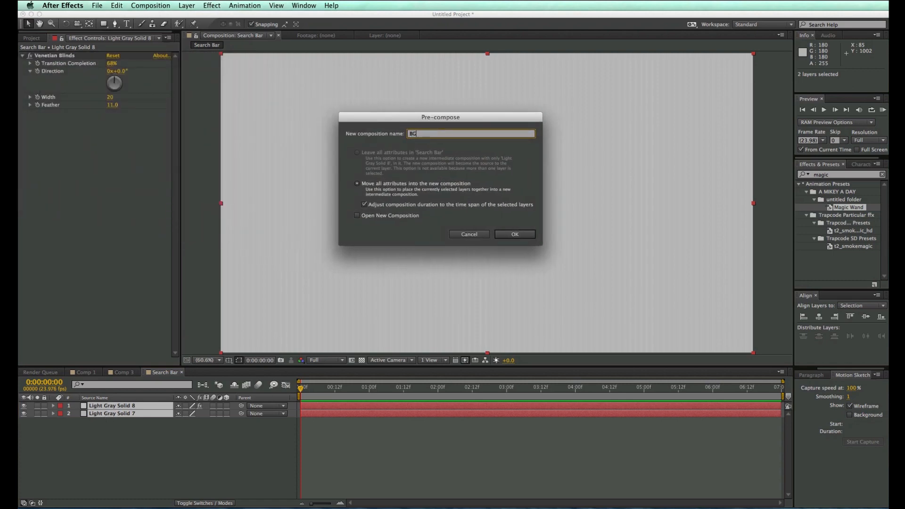
left_click(515, 235)
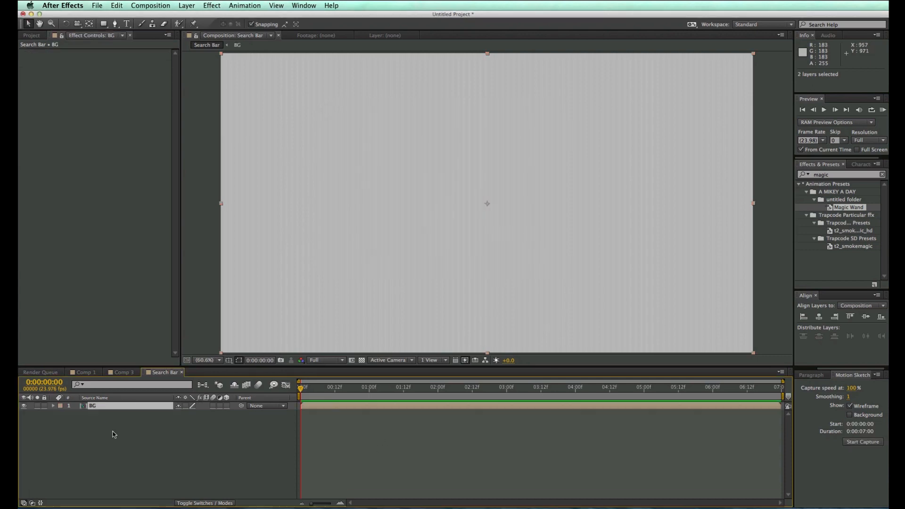
left_click(43, 407)
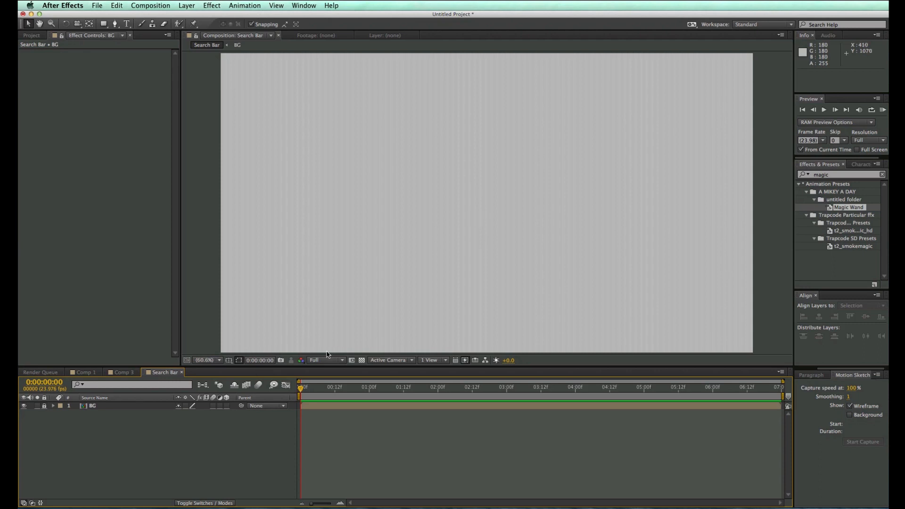
- Check the icon in Comp 3 at 0:00:01:00, and draw a white square about 245 px wide at the center of the Search Bar composition
left_click(123, 372)
left_click_drag(441, 387, 369, 388)
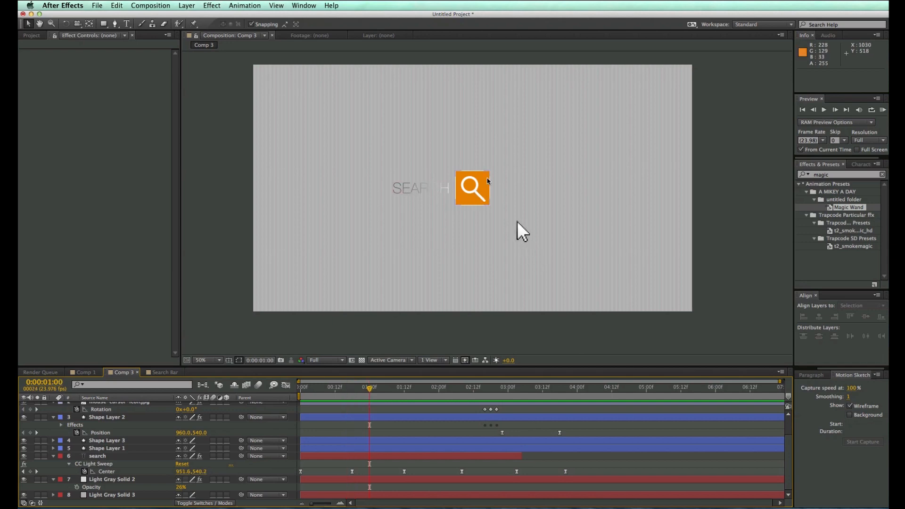
left_click(162, 373)
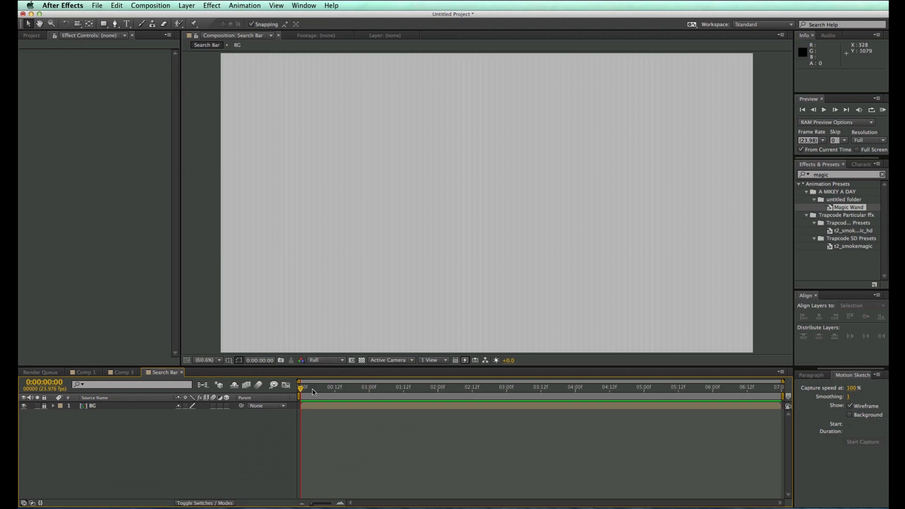
left_click(104, 24)
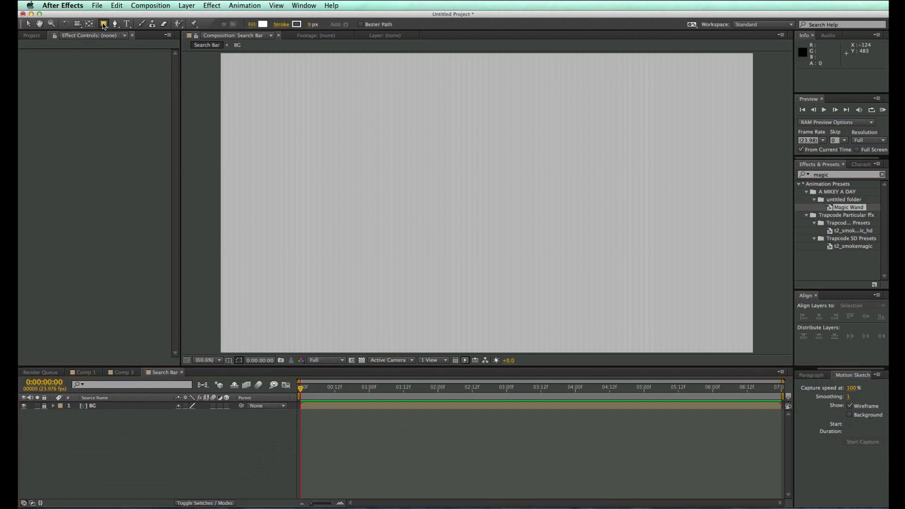
mouse_move(448, 170)
left_mouse_down()
mouse_move(528, 236)
mouse_move(519, 228)
left_mouse_up()
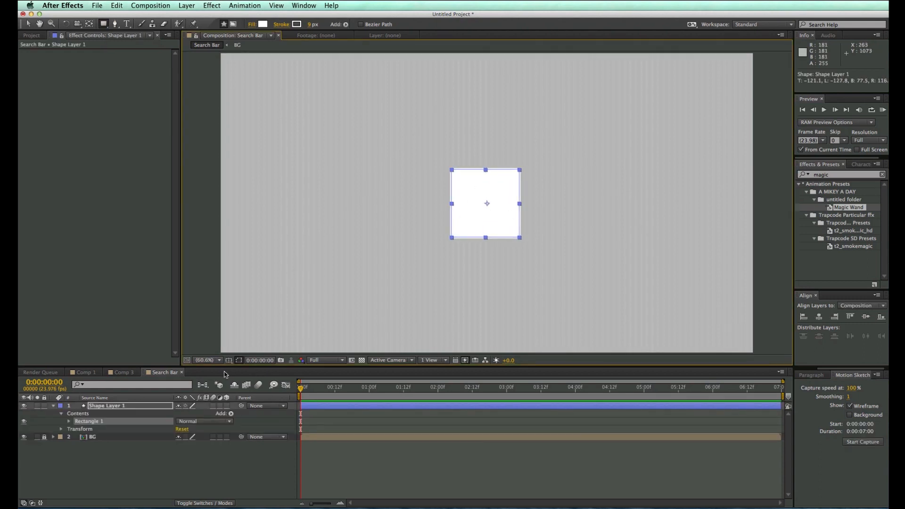
- Rename the white square's shape layer to "Icon"
left_click(149, 454)
left_click(134, 409)
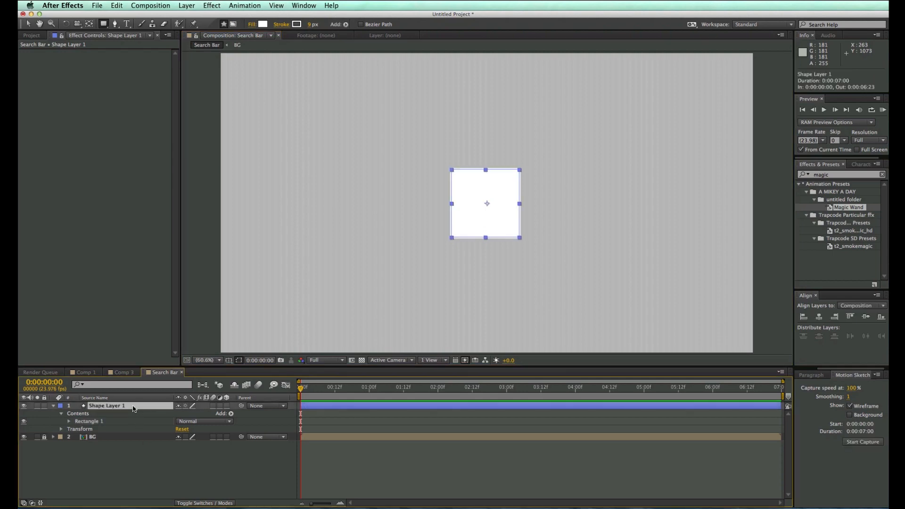
key("Return")
type("Icon")
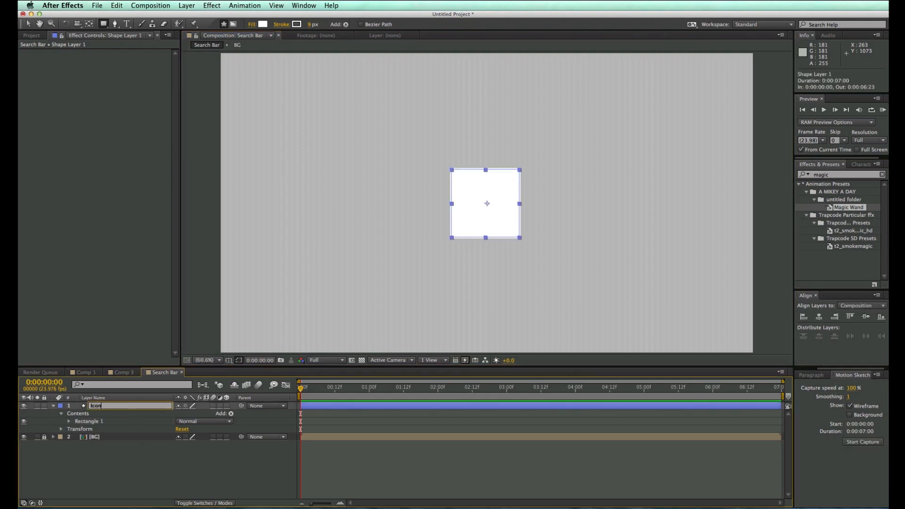
key("Return")
left_click(86, 476)
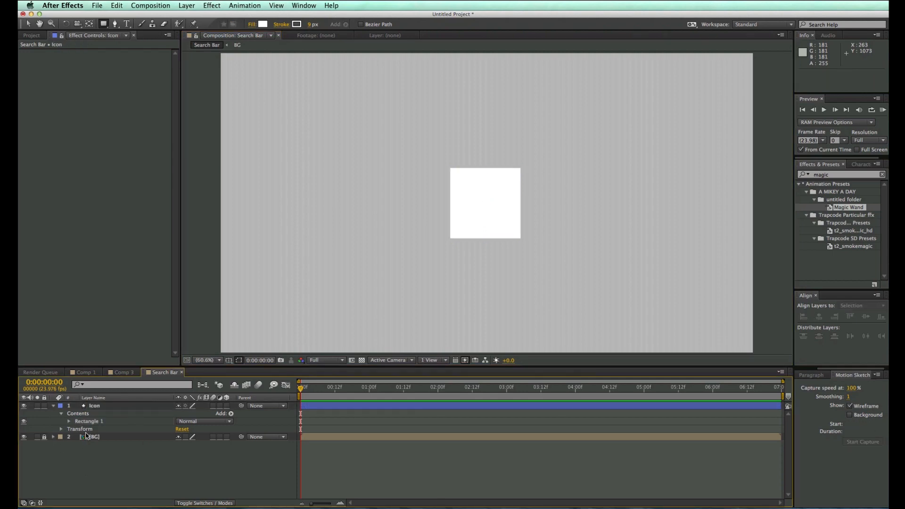
- Rename the rectangle group inside the Icon layer to "Orange Back"
left_click(91, 425)
key("Return")
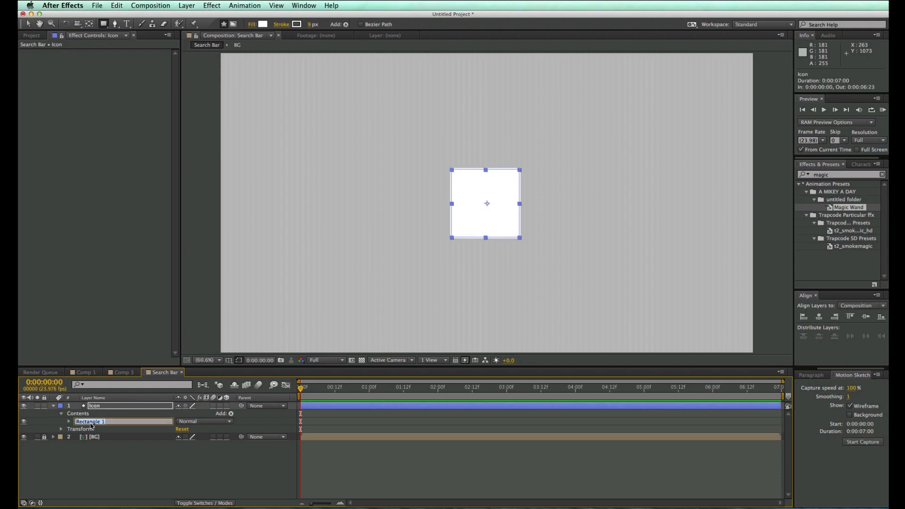
type("Ora")
left_click(96, 456)
- Set the size of the Orange Back rectangle path to 150 by 150
left_click(70, 423)
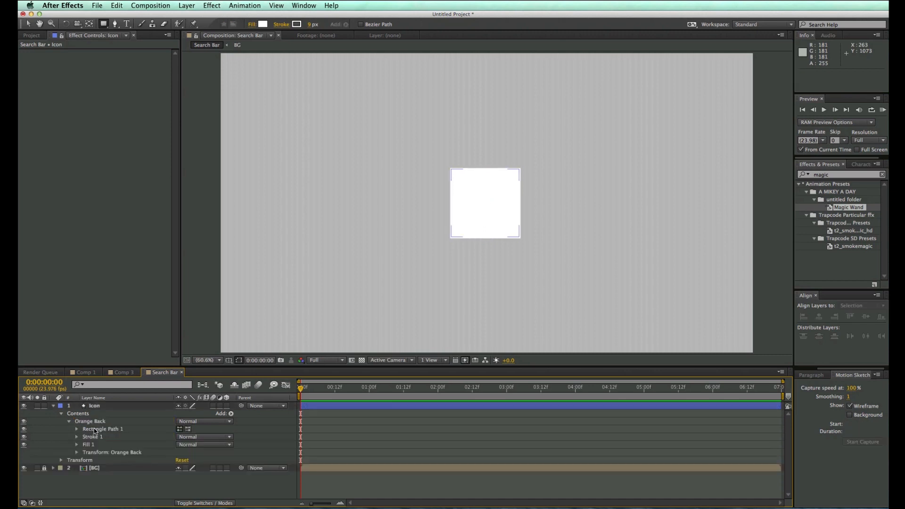
left_click(95, 430)
left_click(77, 430)
left_click(190, 437)
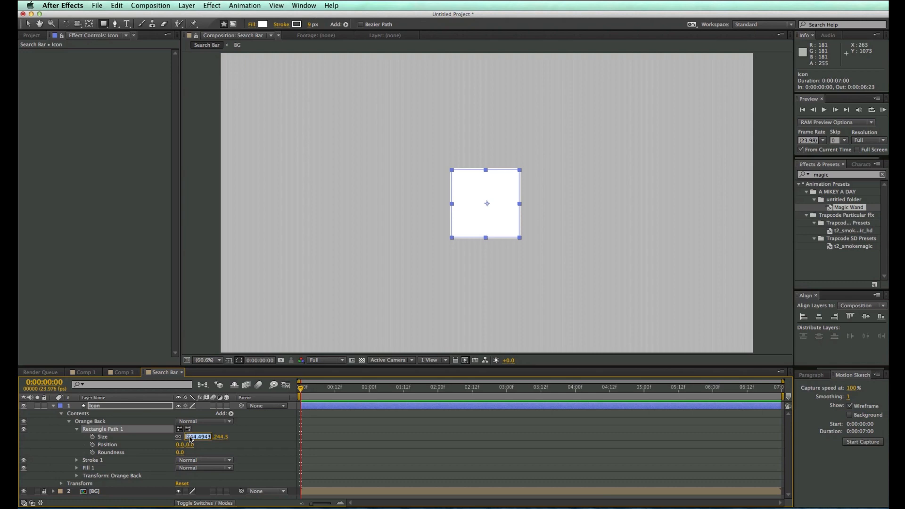
type("150")
key("Tab")
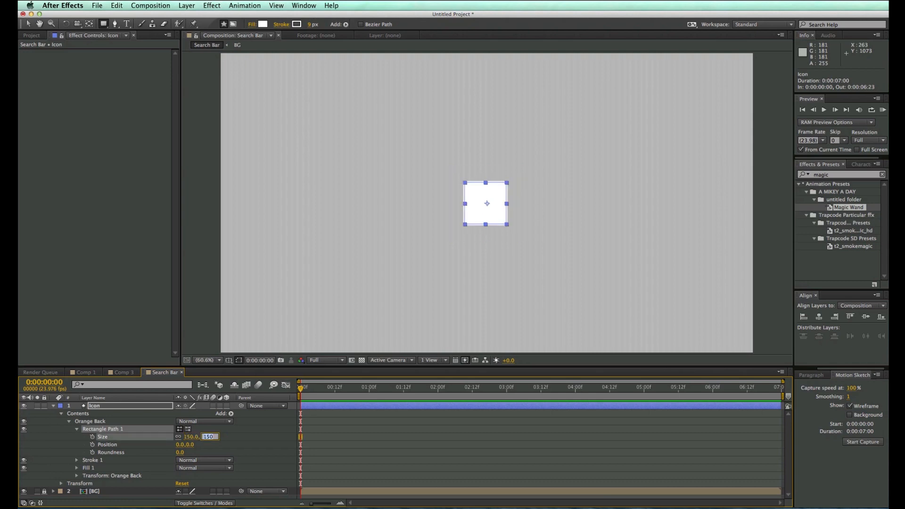
- Set the Orange Back rectangle's stroke width to 2
left_click(77, 460)
left_click(184, 464)
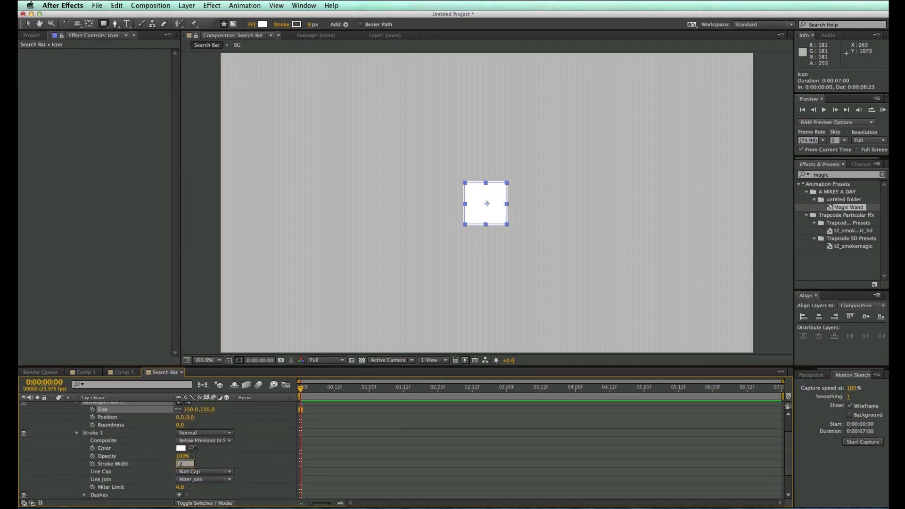
type("2")
left_click(216, 460)
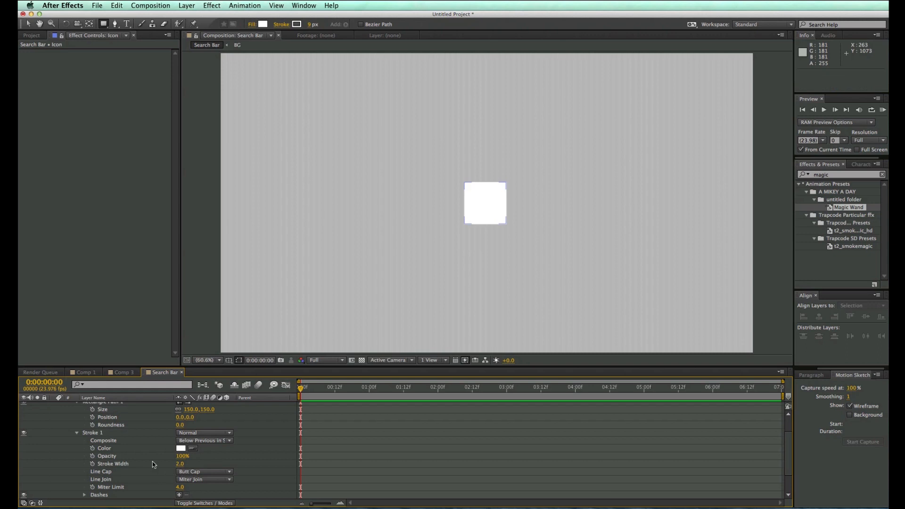
- Change the Orange Back rectangle's fill color from white to a strong orange
left_click(77, 433)
left_click(180, 487)
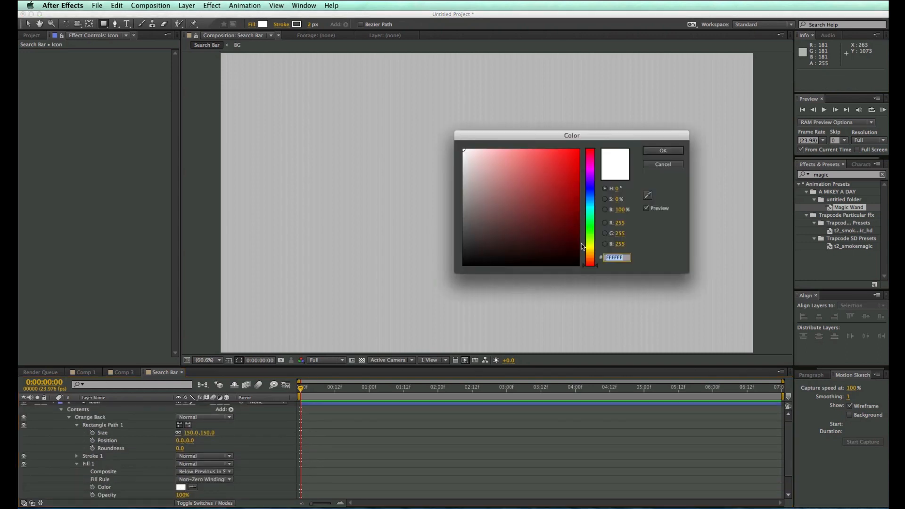
left_click(591, 257)
left_click_drag(572, 191, 567, 170)
left_click(660, 152)
left_click(77, 464)
- Center the Orange Back group by setting its transform position to 0, 0
left_click(77, 476)
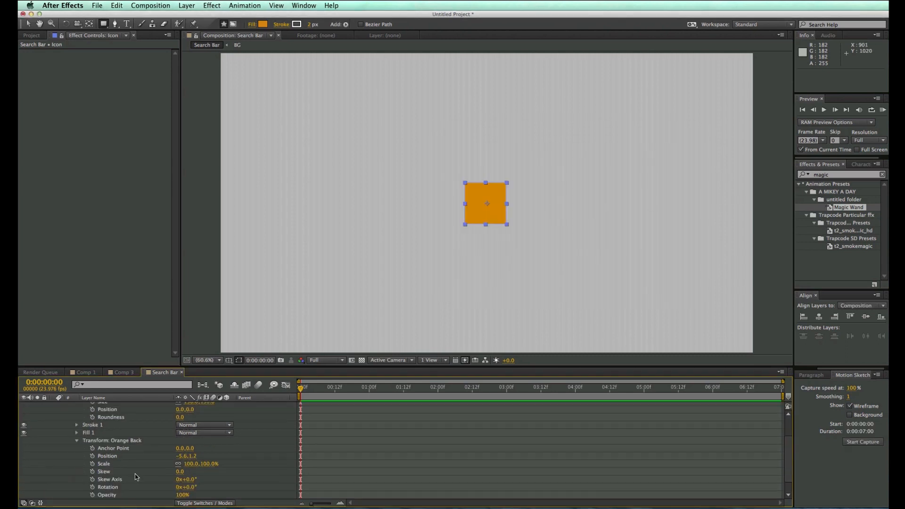
left_click(180, 456)
type("0")
key("Tab")
type("0")
key("Return")
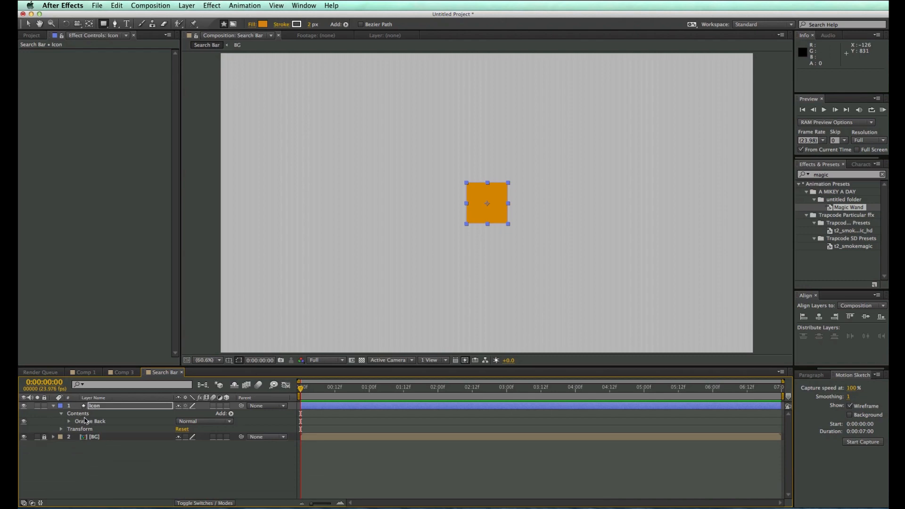
- Add an empty group named "Icon" to the Icon layer's contents and place it above Orange Back
left_click(354, 448)
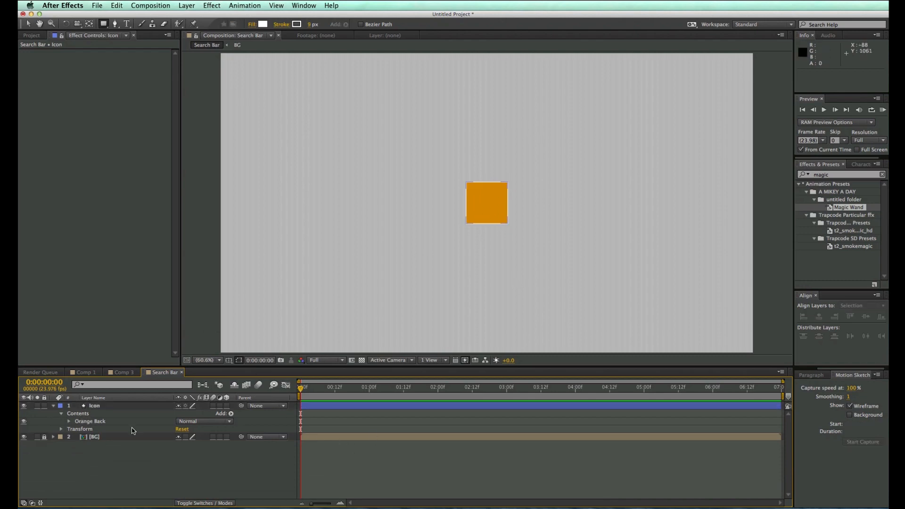
left_click(80, 415)
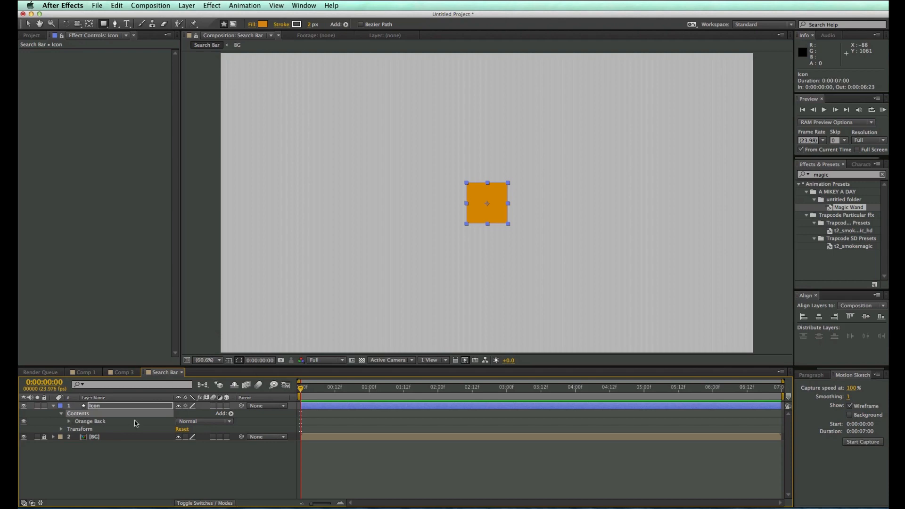
left_click(231, 414)
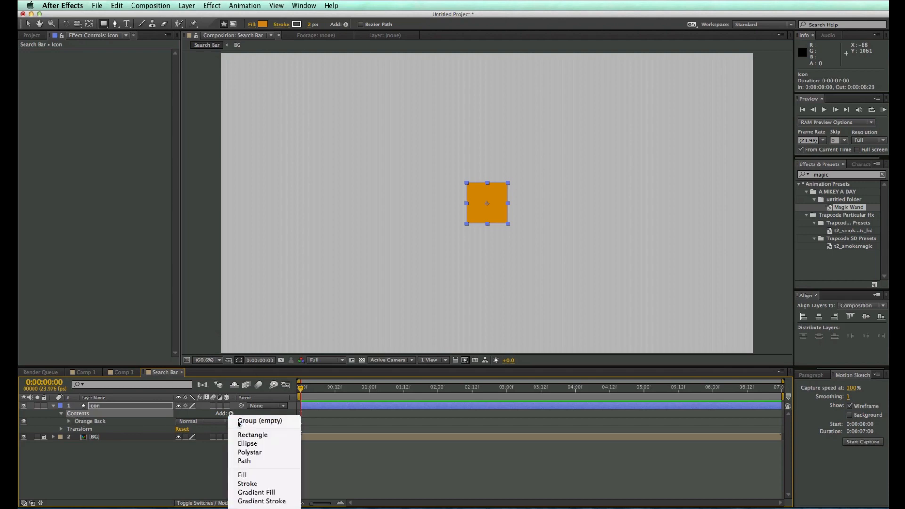
left_click(238, 421)
key("Return")
key("BackSpace")
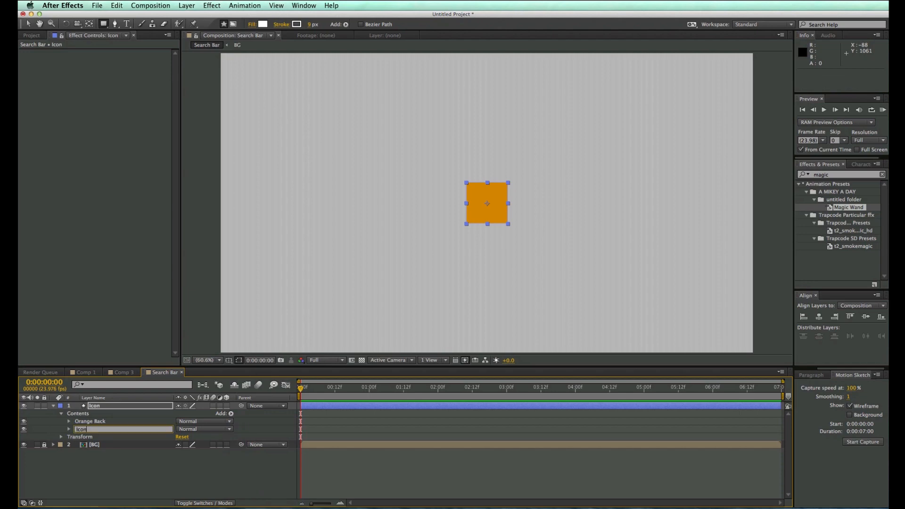
key("Return")
left_click_drag(85, 431, 86, 421)
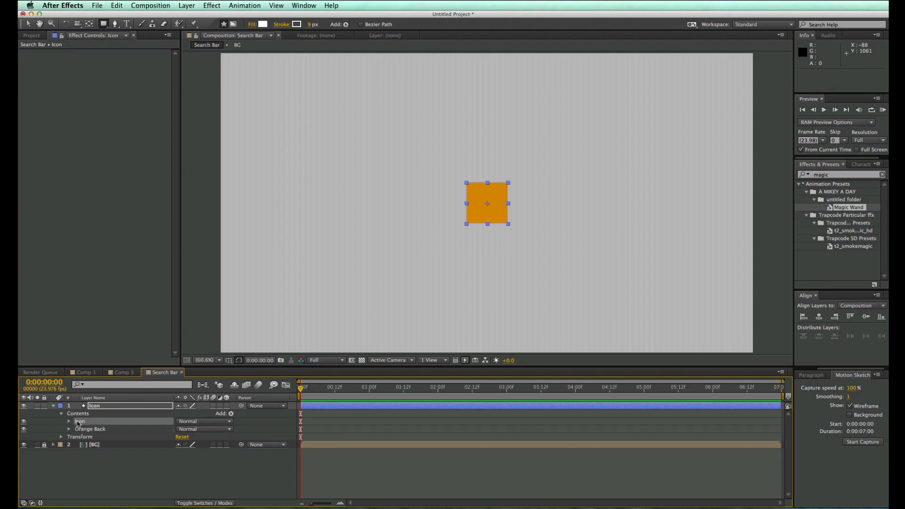
- Add an ellipse path and a stroke to the Icon group
left_click(231, 414)
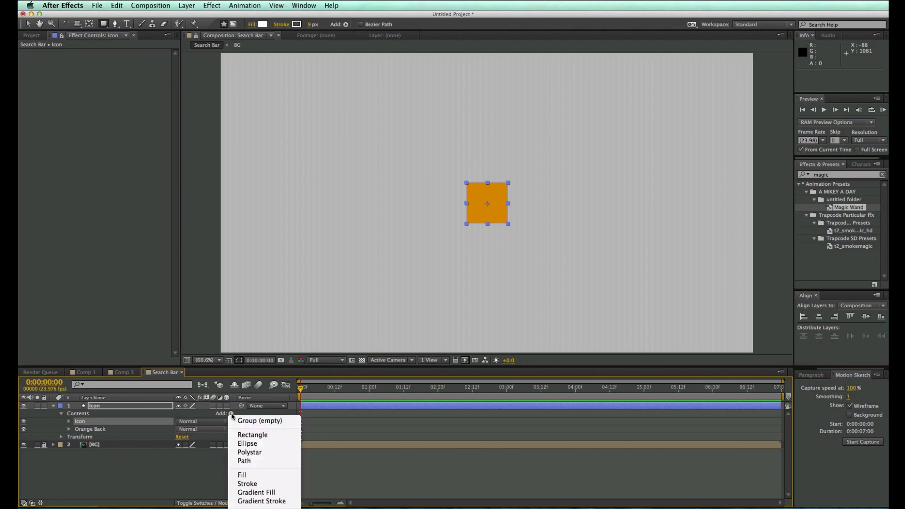
left_click(249, 444)
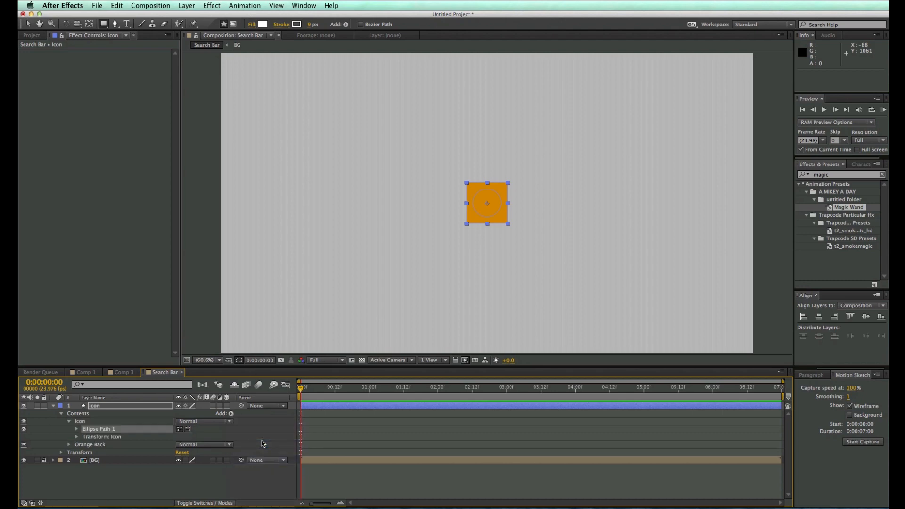
left_click(231, 414)
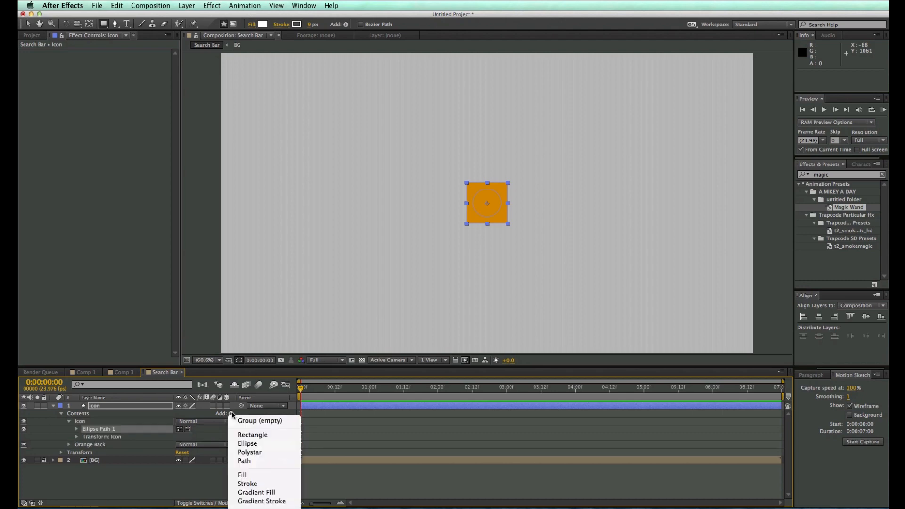
left_click(257, 485)
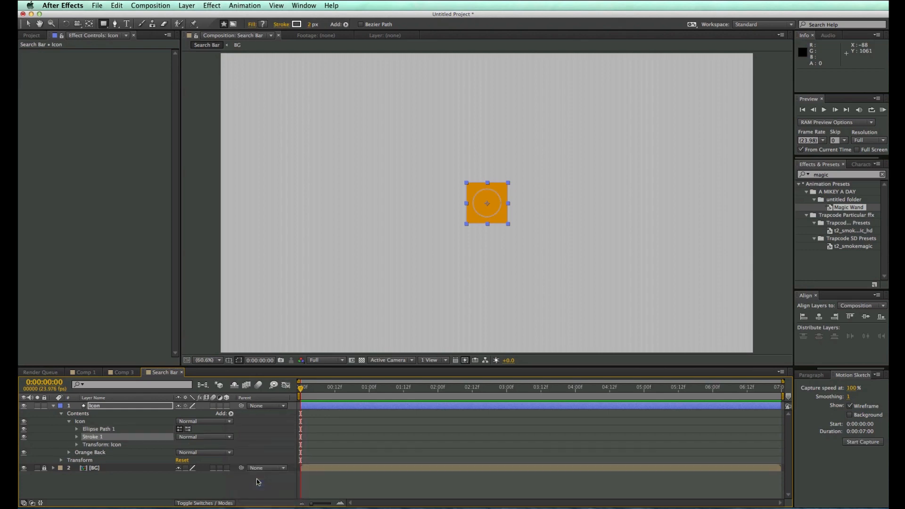
- Set the ellipse's stroke width to 4
left_click(78, 437)
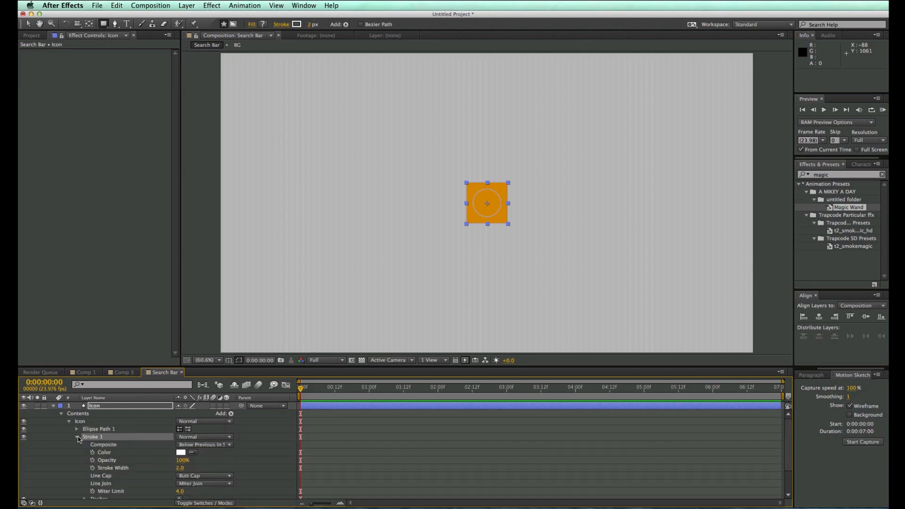
left_click(183, 464)
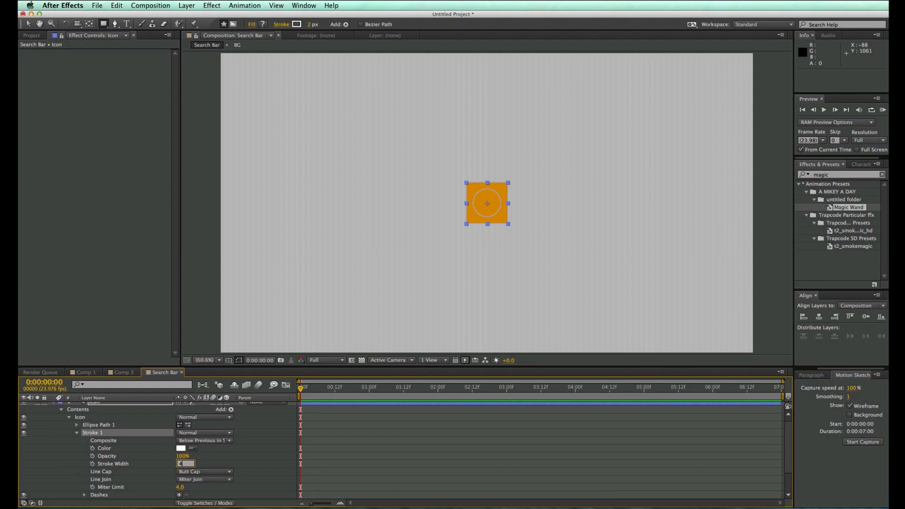
left_click(207, 465)
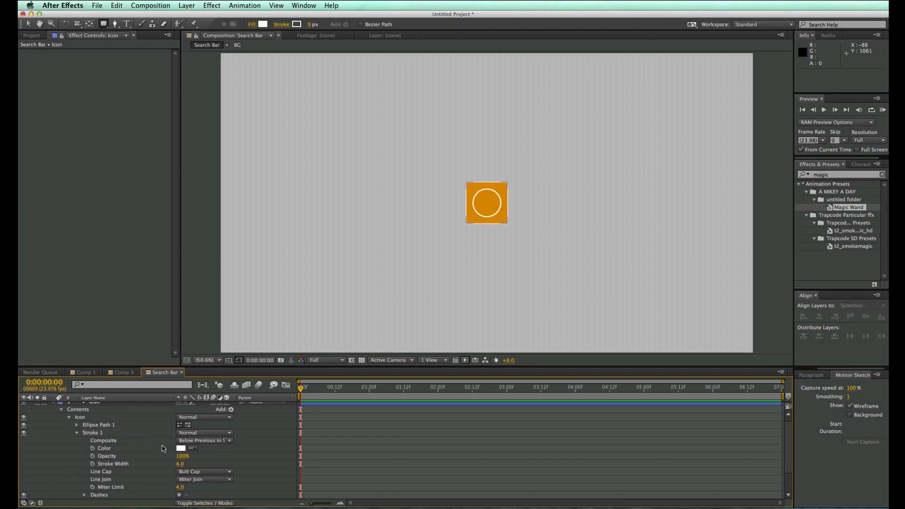
left_click(78, 433)
- Reduce the ellipse path's size in the Icon group to 60 by 60
left_click(97, 429)
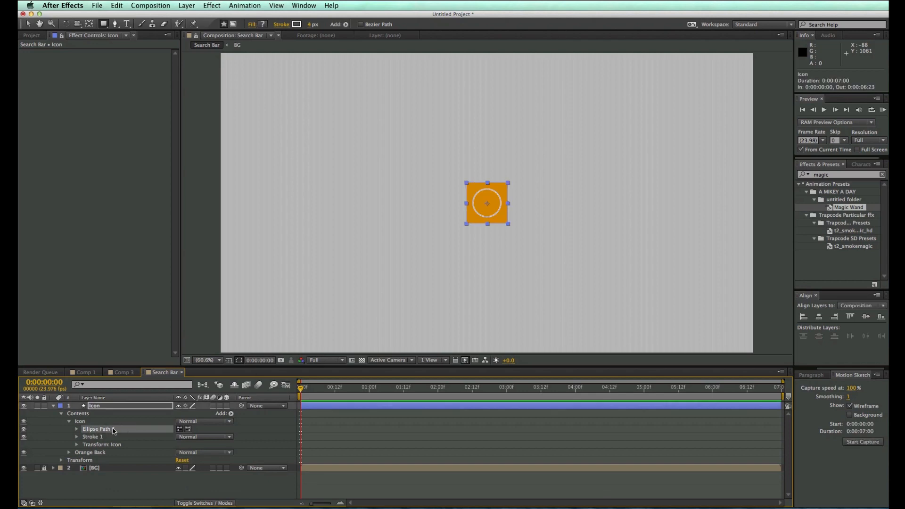
left_click(77, 429)
left_click(191, 437)
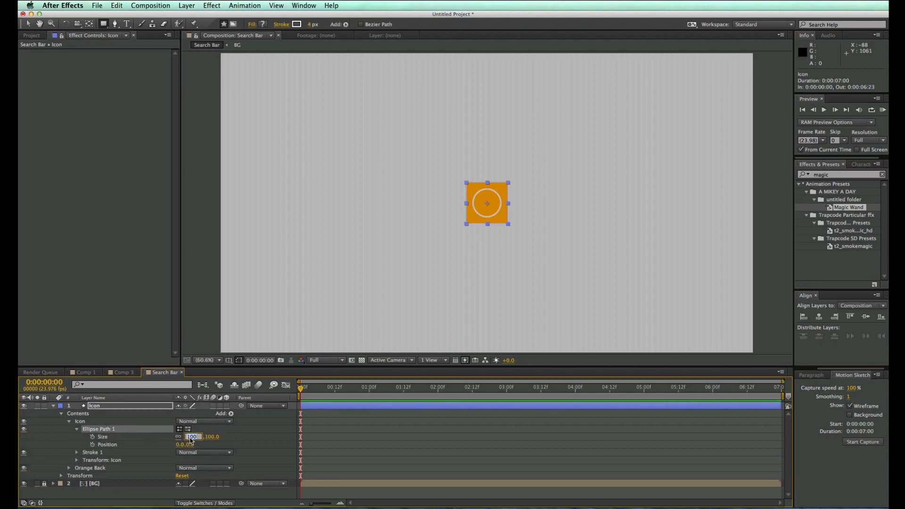
type("70")
key("Return")
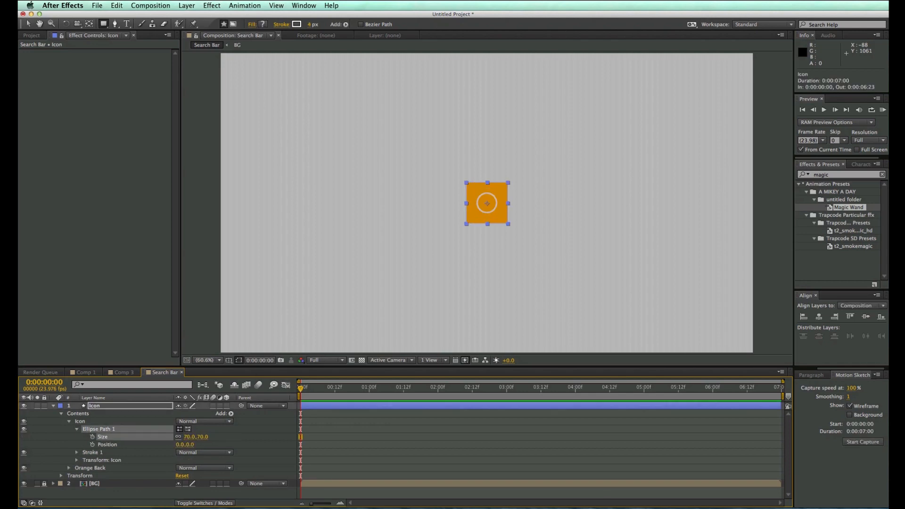
left_click(191, 437)
type("60")
key("Return")
left_click(85, 422)
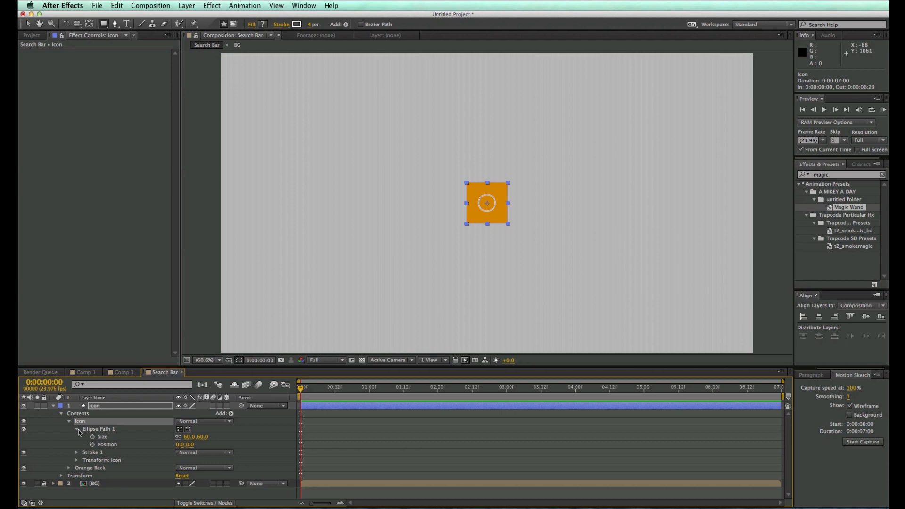
left_click(78, 429)
- Add a fill to the Icon group's ellipse and match its color to the orange square by sampling it
left_click(99, 429)
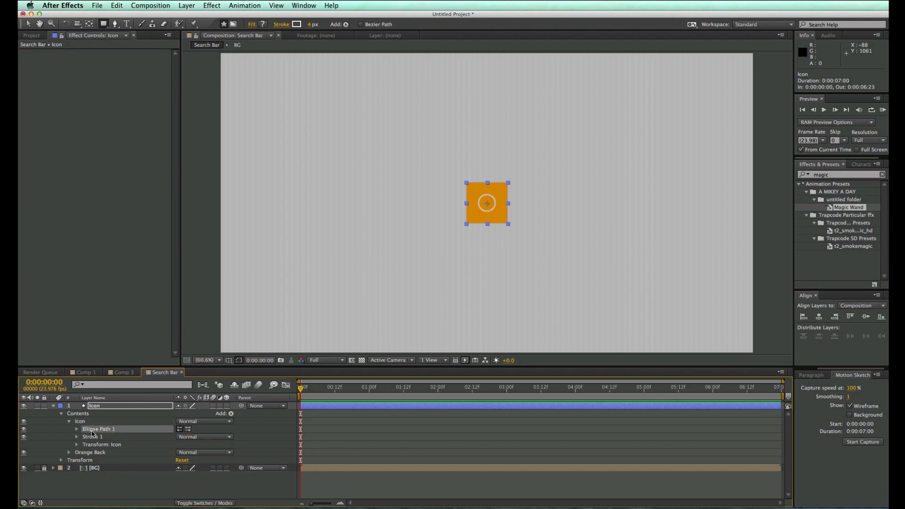
left_click(231, 414)
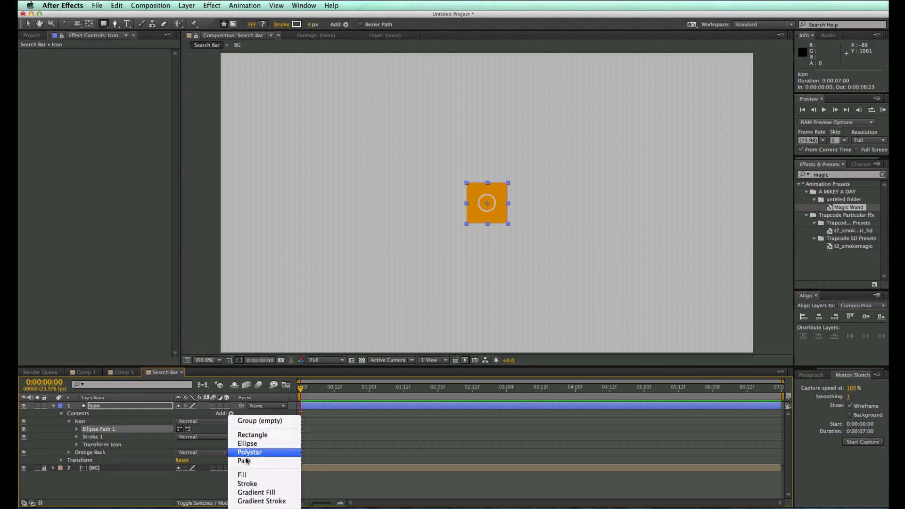
left_click(245, 475)
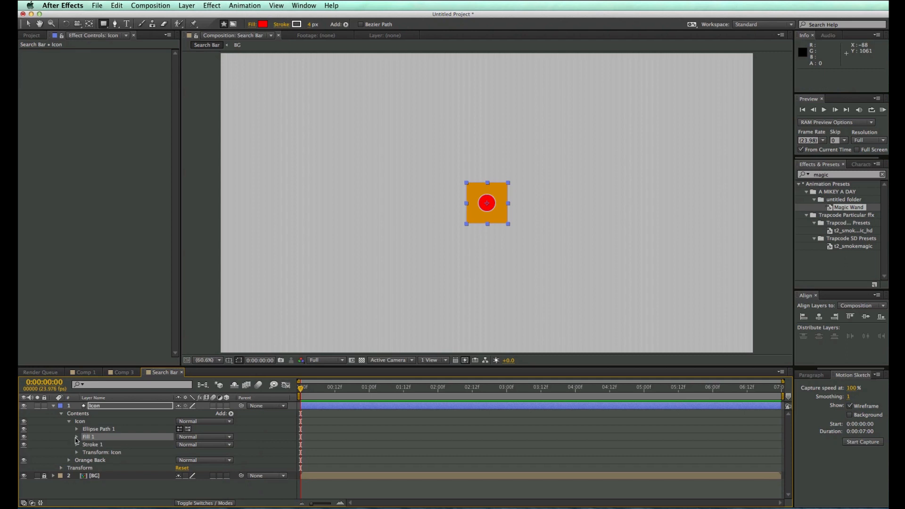
left_click(77, 437)
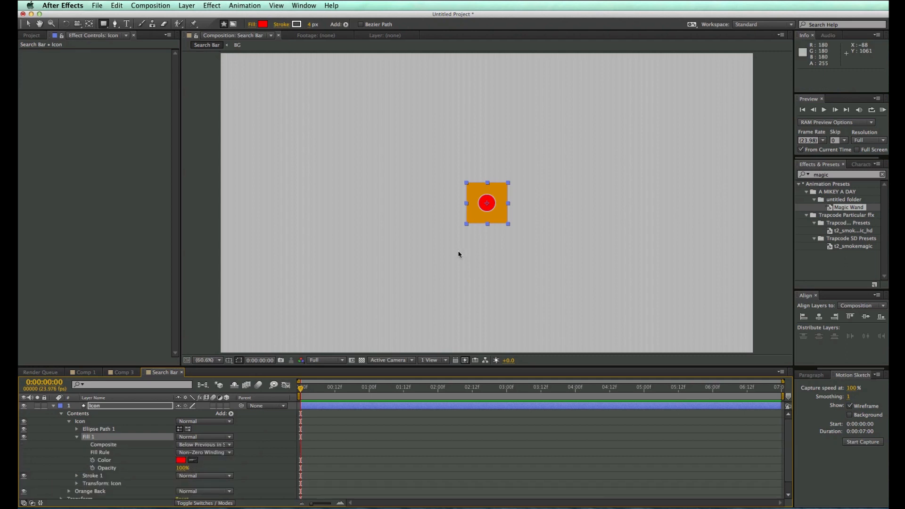
left_click(470, 218)
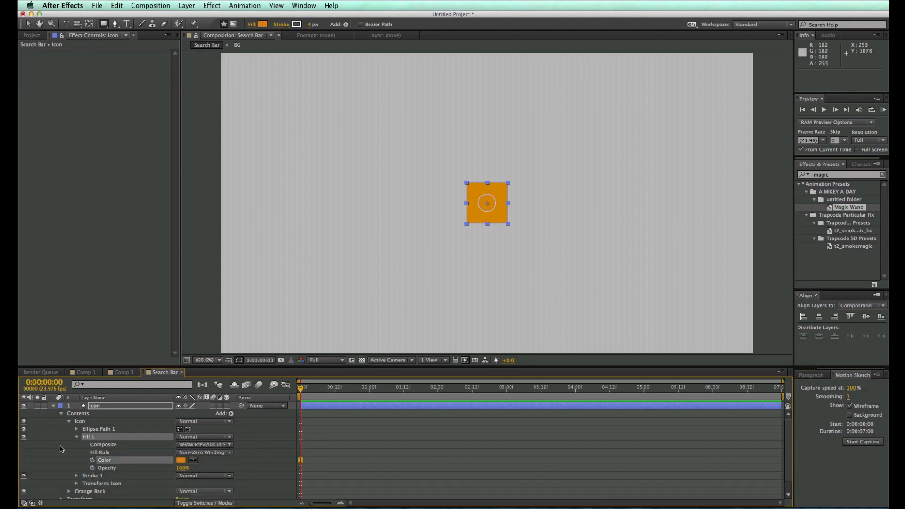
- Thicken the ellipse's white stroke to a width of 16
left_click(77, 438)
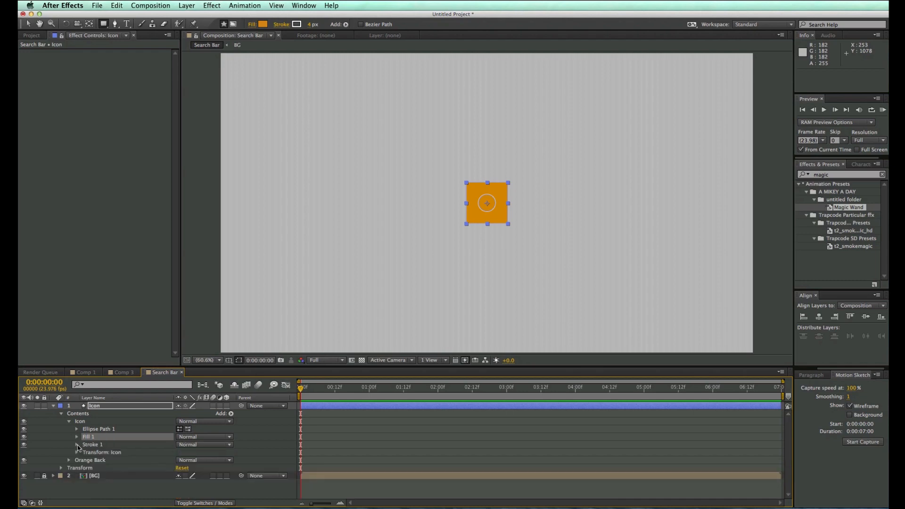
left_click(77, 445)
left_click_drag(182, 464, 185, 464)
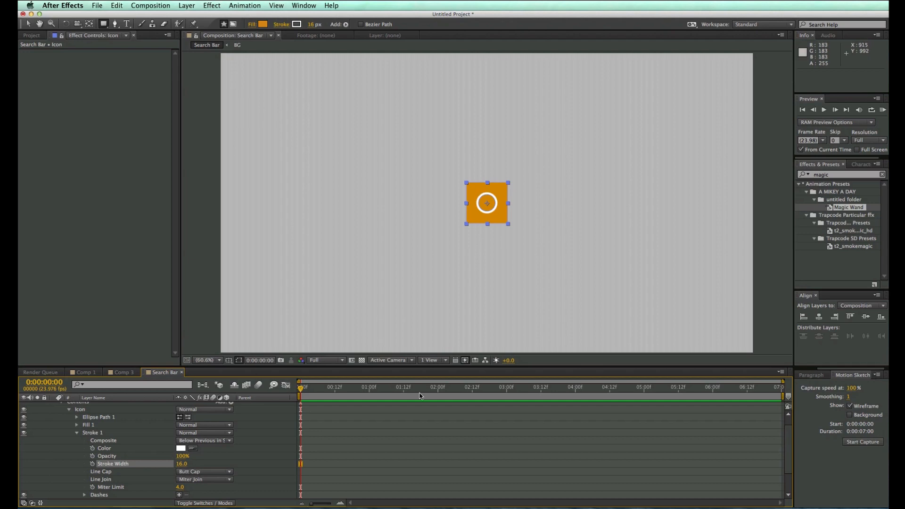
- Set the position of the Icon group's transform to -20, -20, offsetting the ring within the orange square
left_click(77, 433)
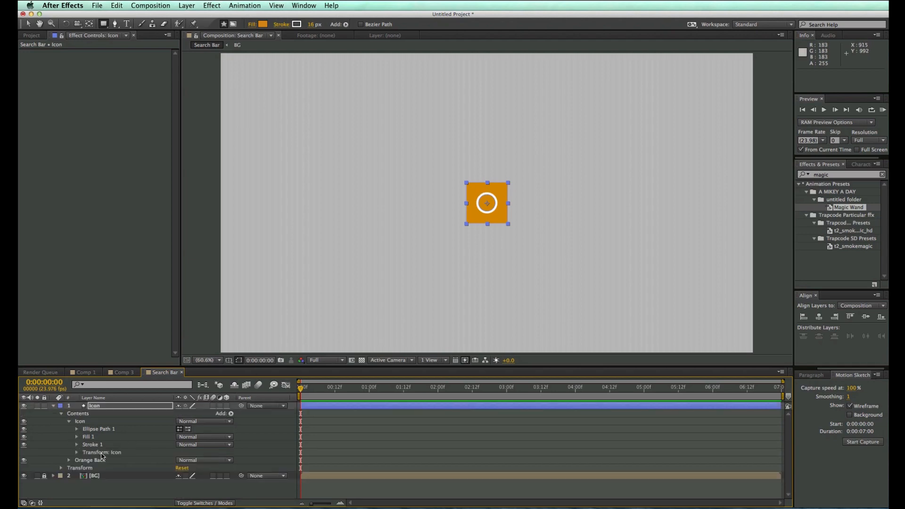
left_click(101, 453)
left_click(77, 453)
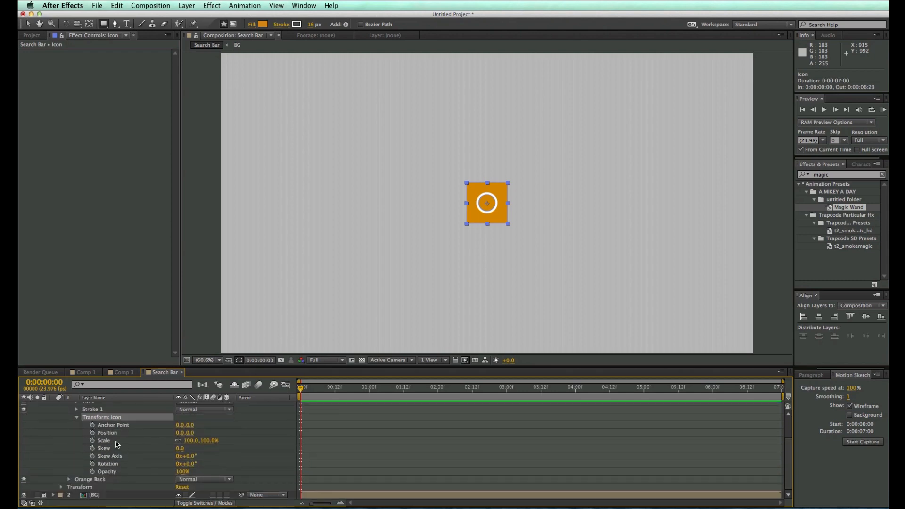
left_click(180, 433)
key("Tab")
type("-20")
key("Return")
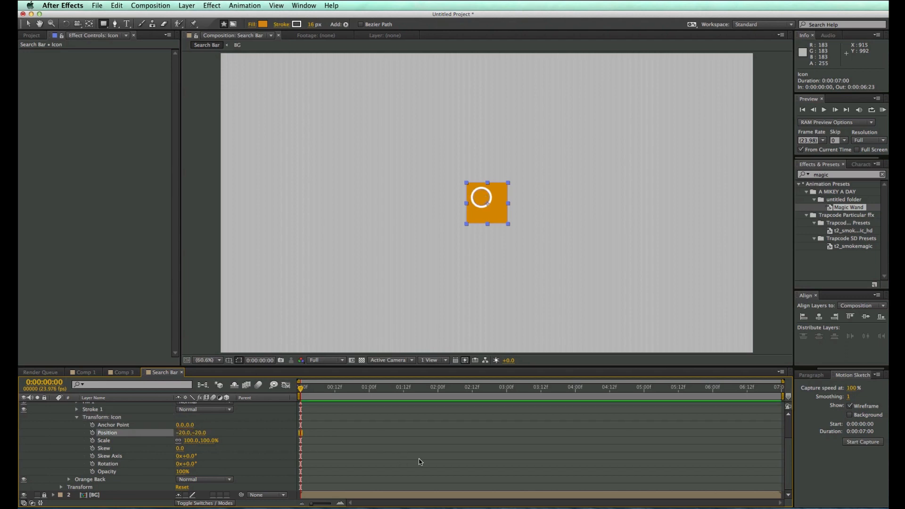
- Draw a straight diagonal magnifying-glass handle with the Pen tool, from the ring's lower-right edge toward the square's lower-right corner
left_click(418, 461)
key("period")
key("period")
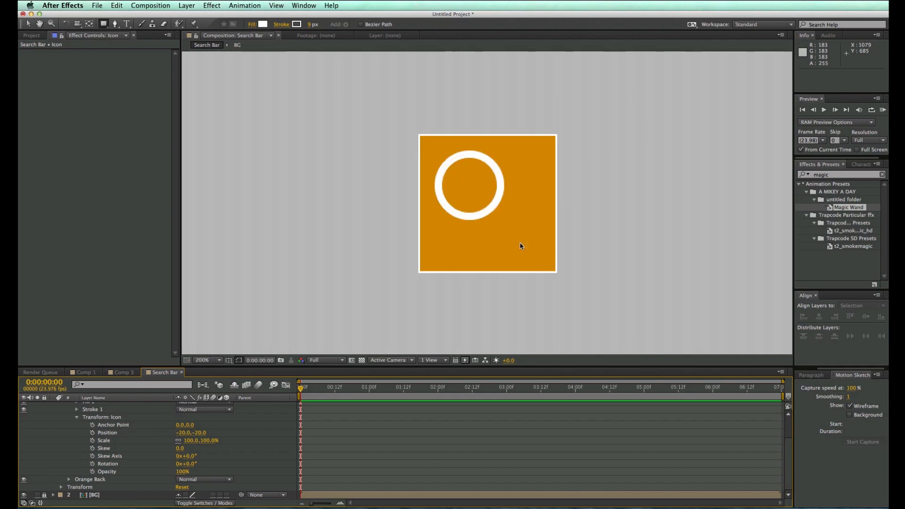
key("period")
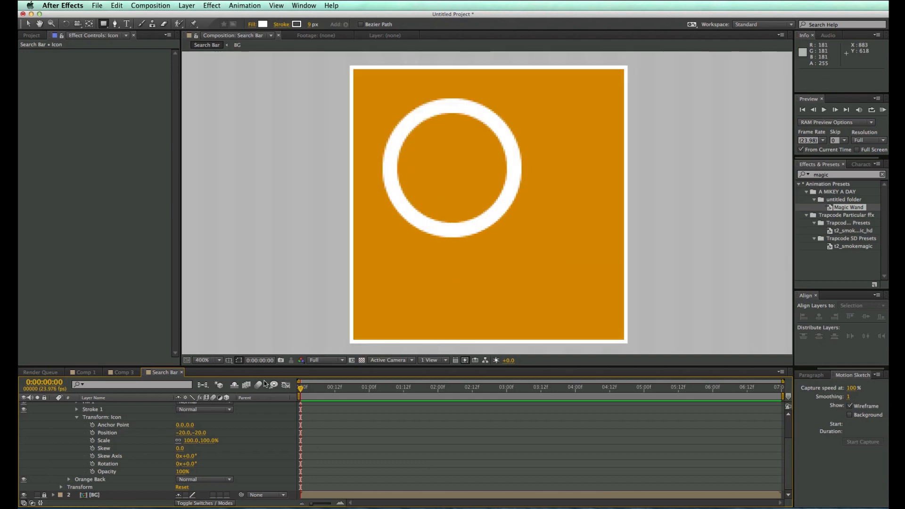
left_click(116, 24)
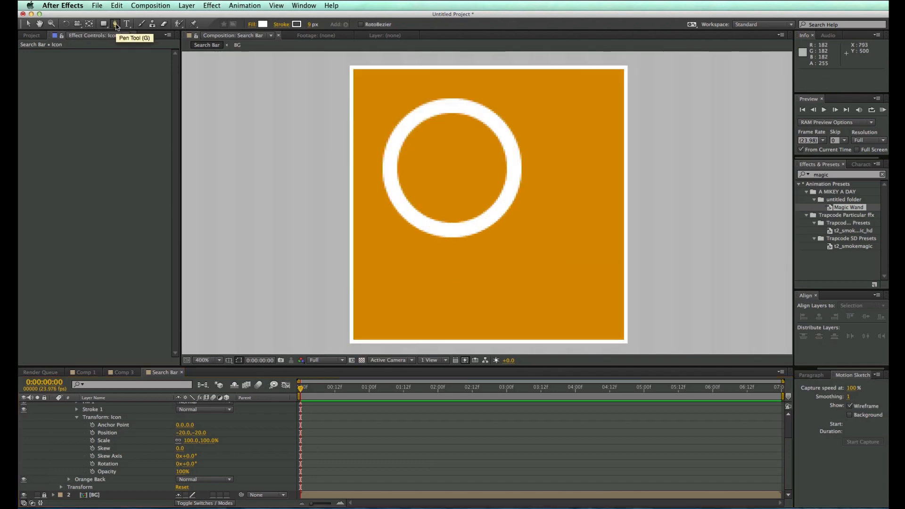
scroll(149, 417, "up", 4)
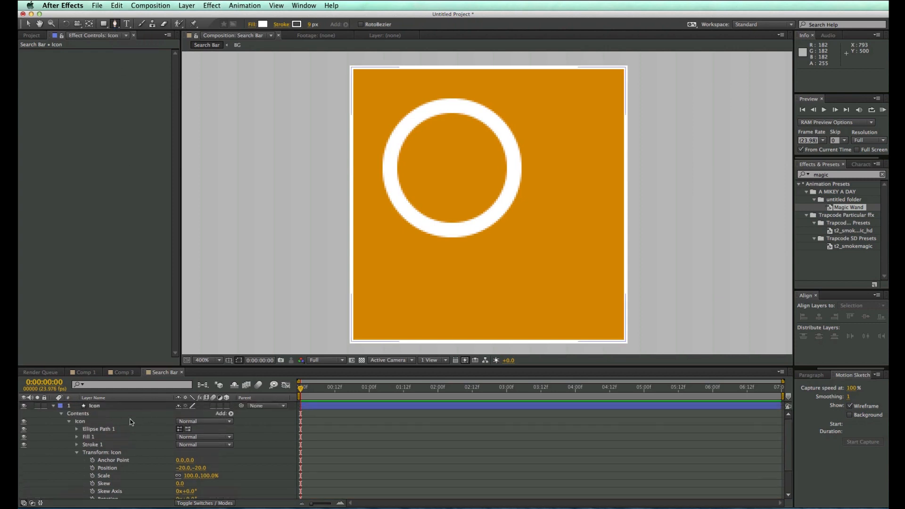
left_click(85, 422)
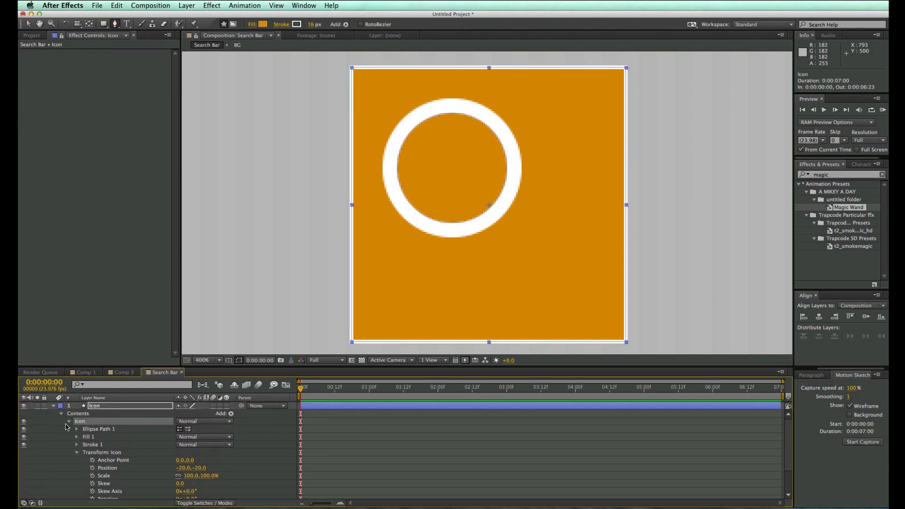
left_click(493, 208)
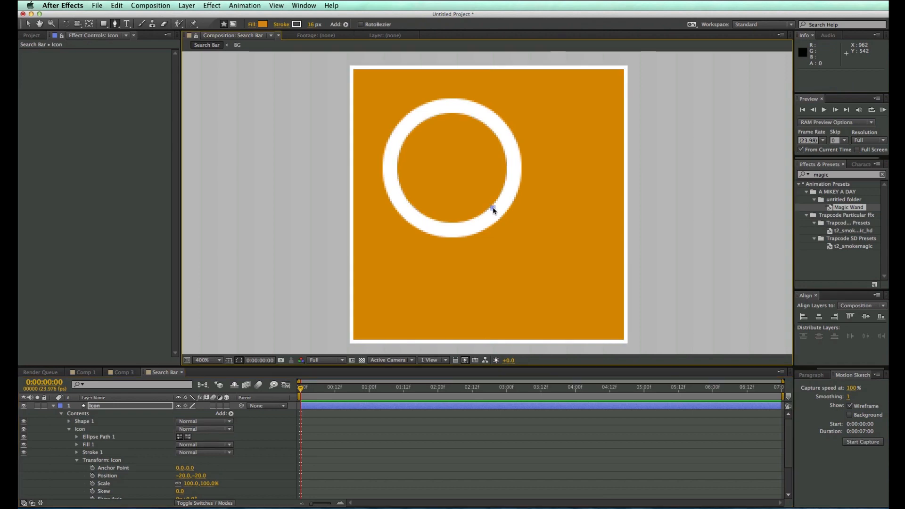
left_click(573, 287)
left_click_drag(575, 286, 571, 283)
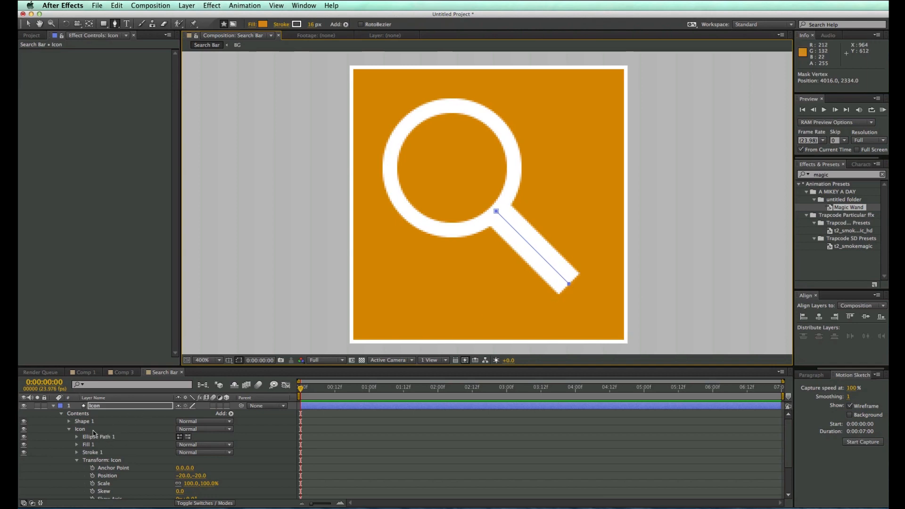
- Change the line cap of the handle's stroke to Round Cap
left_click(71, 425)
left_click(68, 423)
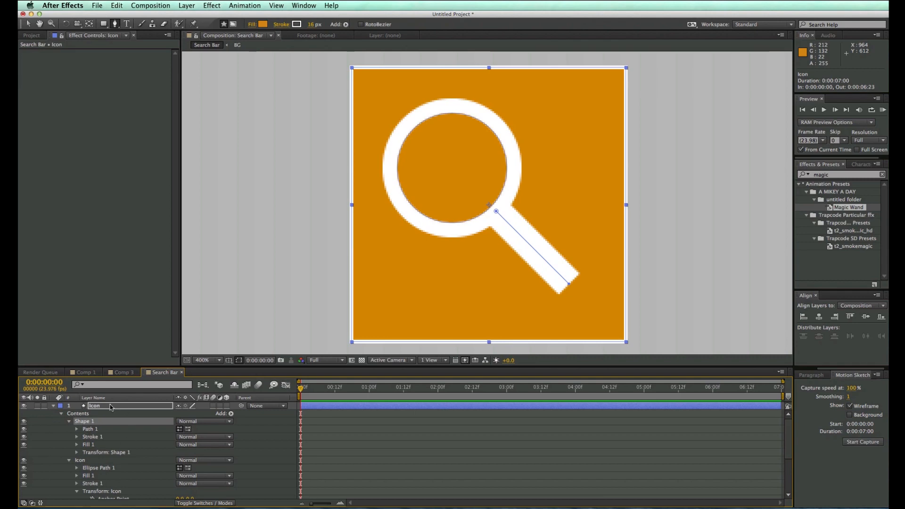
left_click(77, 438)
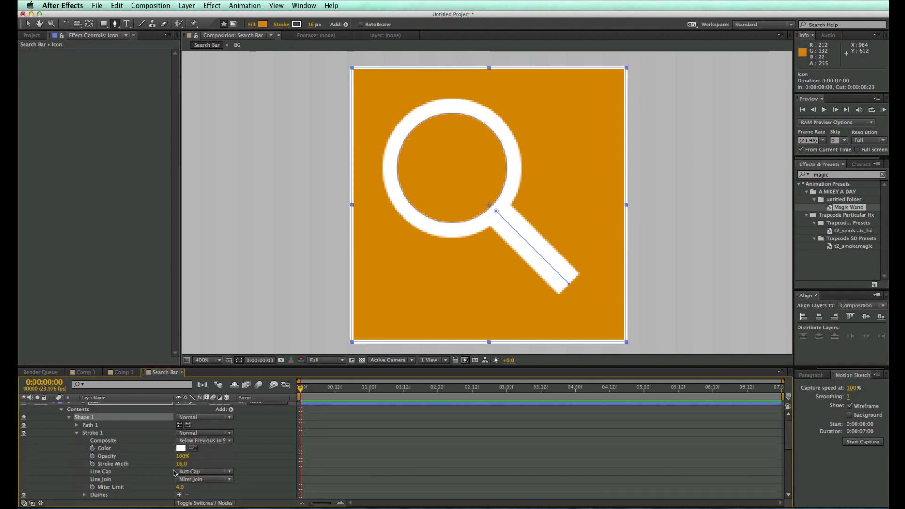
left_click(197, 471)
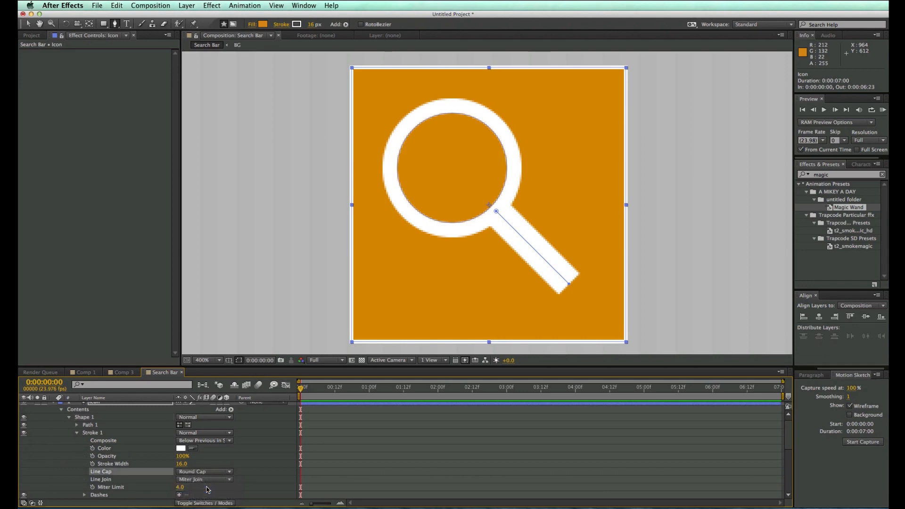
left_click(203, 489)
left_click(77, 433)
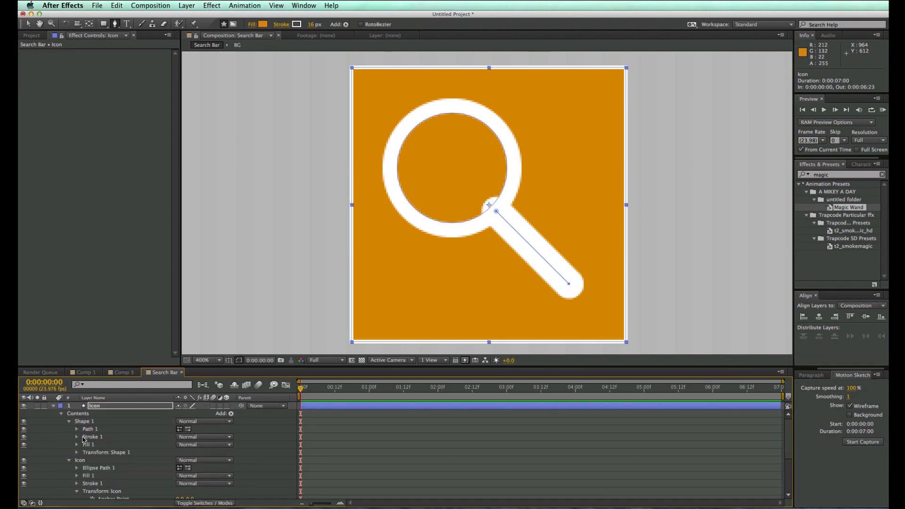
- Reorder the Icon layer's contents so the handle's Shape 1 group sits between the Icon and Orange Back groups
scroll(84, 439, "down", 2)
left_click(89, 452)
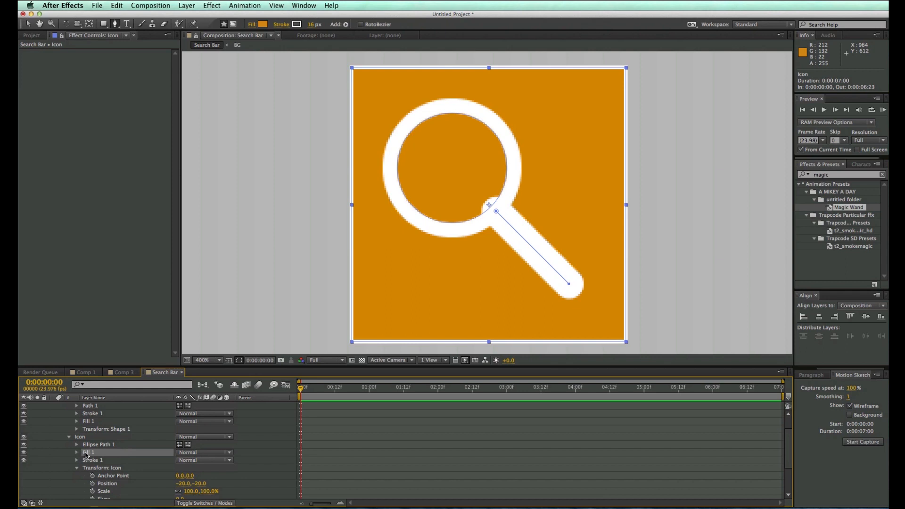
scroll(86, 455, "up", 1)
left_click(69, 446)
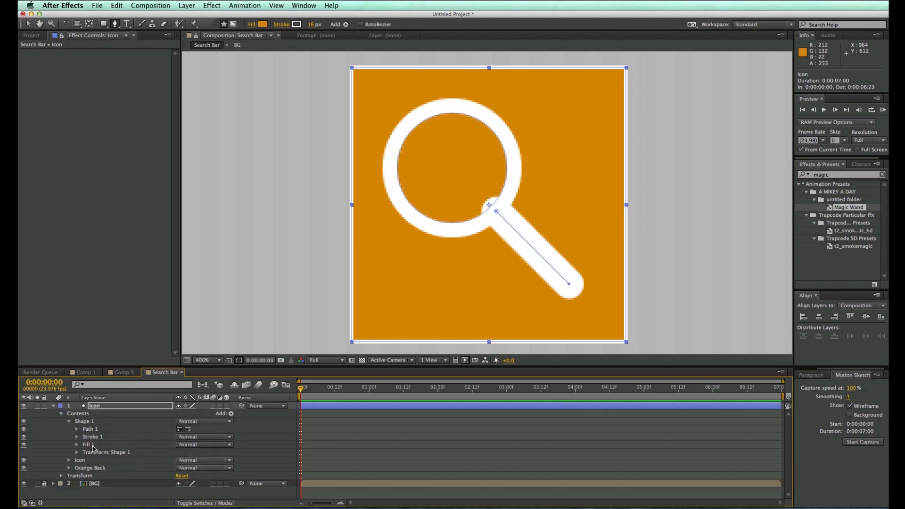
left_click_drag(88, 422, 87, 467)
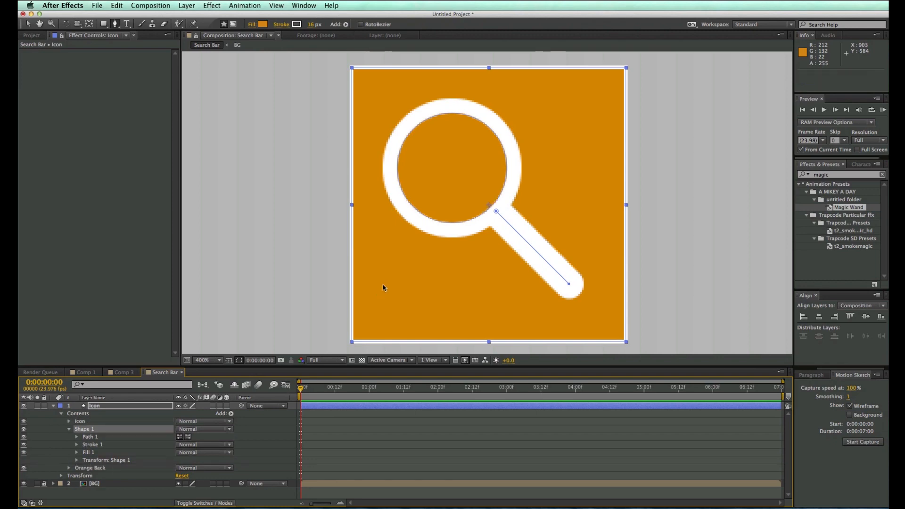
left_click(69, 421)
left_click(68, 421)
left_click(69, 429)
key("F2")
- Set the position of the Icon group's transform to -15, -15 to center the magnifying glass better in the square
scroll(489, 217, "down", 2)
scroll(489, 217, "up", 1)
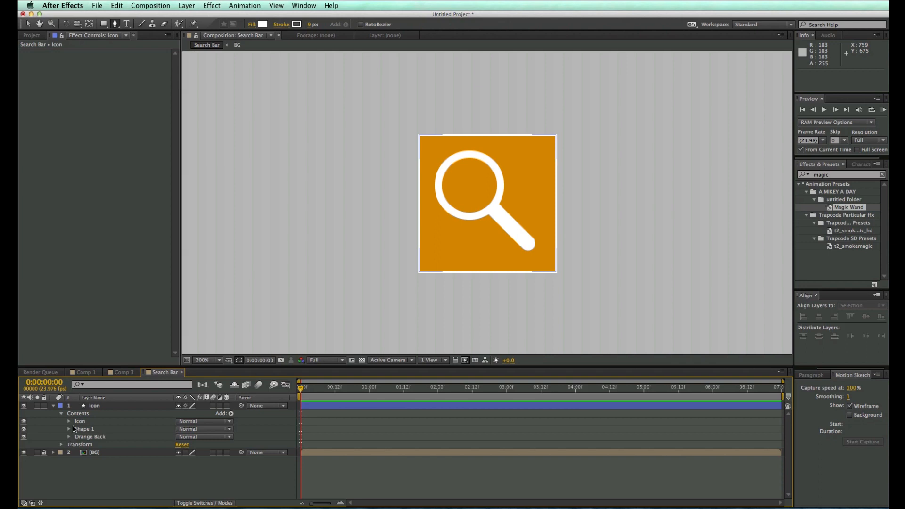
left_click(76, 422)
left_click(68, 422)
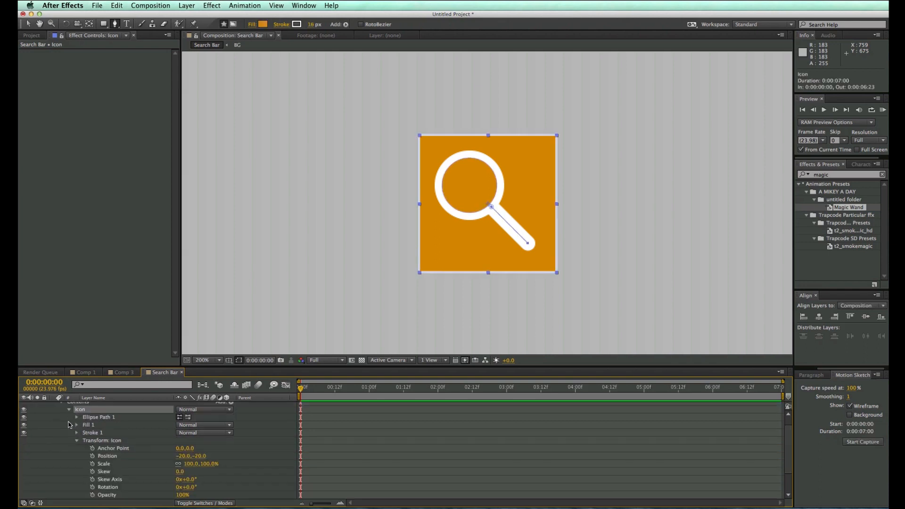
left_click(183, 456)
type("-")
key("Tab")
type("-15")
key("Return")
key("v")
left_click(589, 172)
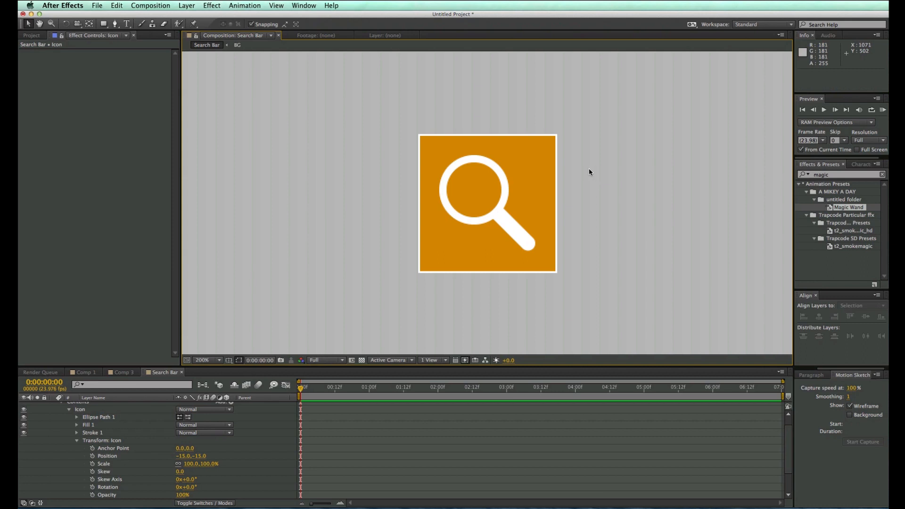
key("comma")
key("comma")
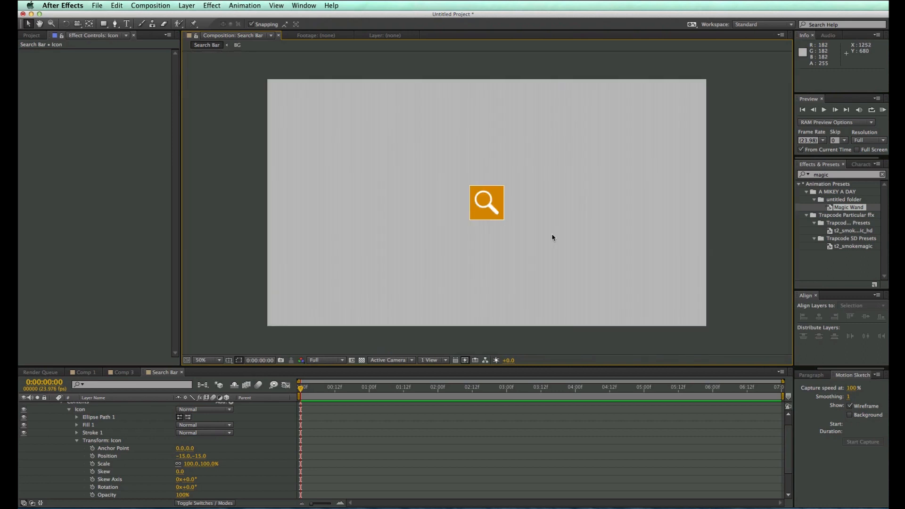
- Check the Icon layer by toggling its visibility, and compare it with the finished search bar in Comp 3
scroll(228, 415, "up", 2)
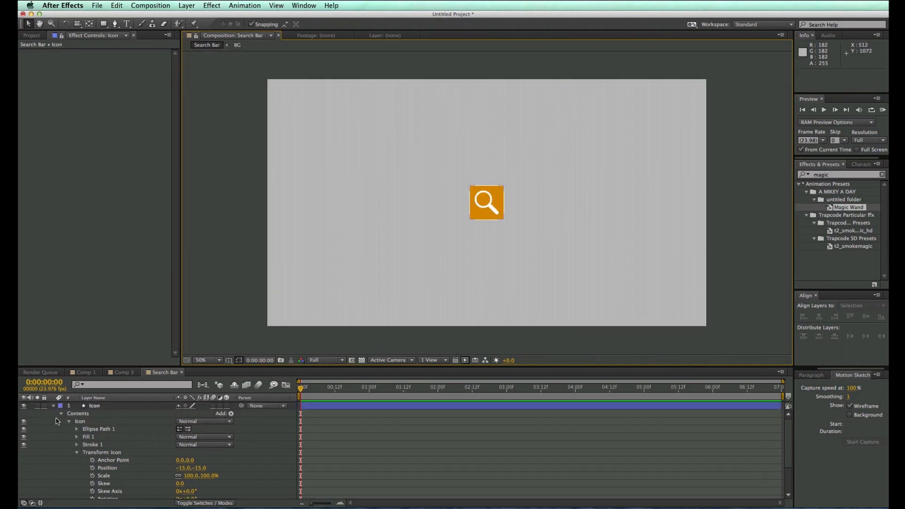
left_click(53, 405)
left_click(94, 407)
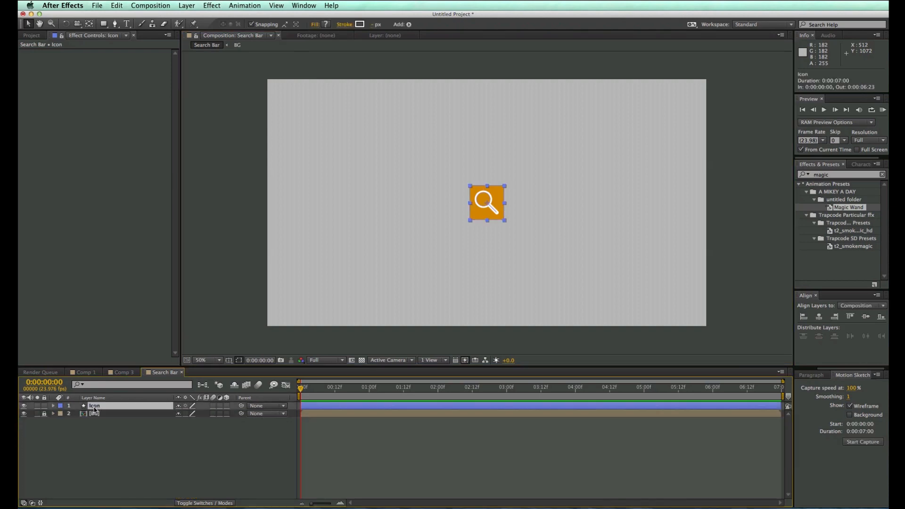
left_click(23, 406)
left_click(23, 406)
left_click(23, 406)
left_click(24, 406)
left_click(330, 454)
left_click(323, 406)
left_click(462, 445)
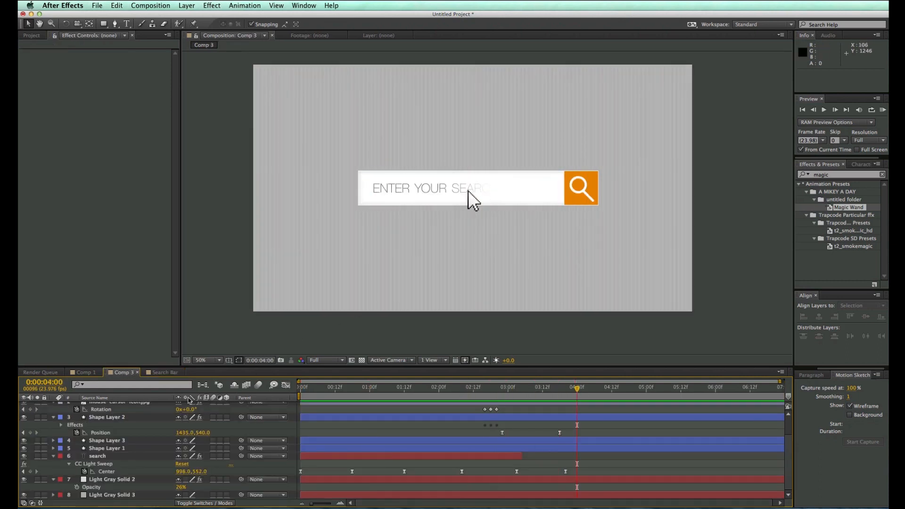
left_click(173, 378)
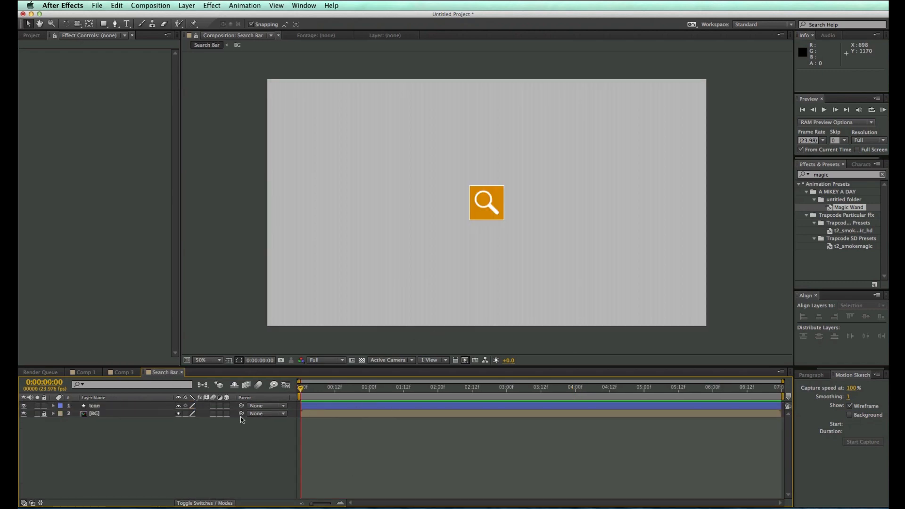
- Draw a white rectangle about 999 by 162 px behind the icon and place its layer below the Icon layer
left_click(104, 23)
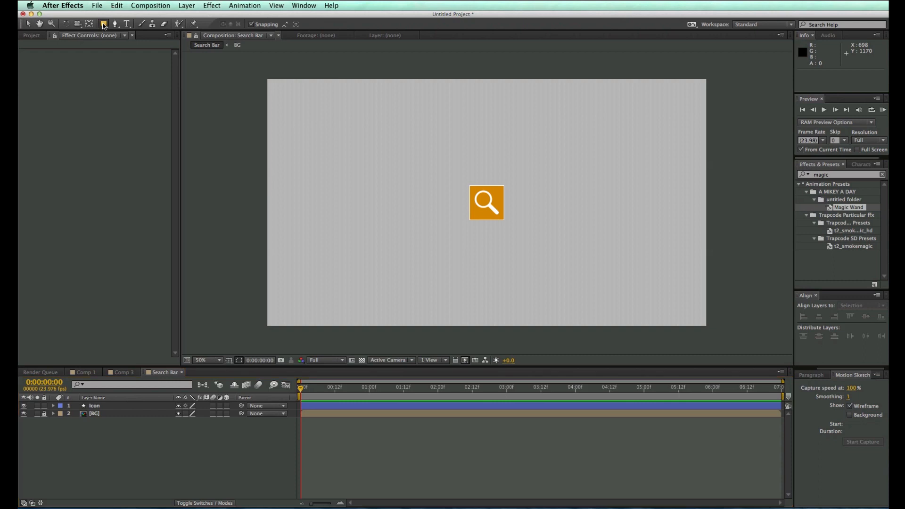
mouse_move(380, 187)
left_mouse_down()
mouse_move(562, 224)
mouse_move(608, 225)
left_mouse_up()
left_click_drag(146, 408, 132, 439)
left_click(380, 471)
left_click(103, 422)
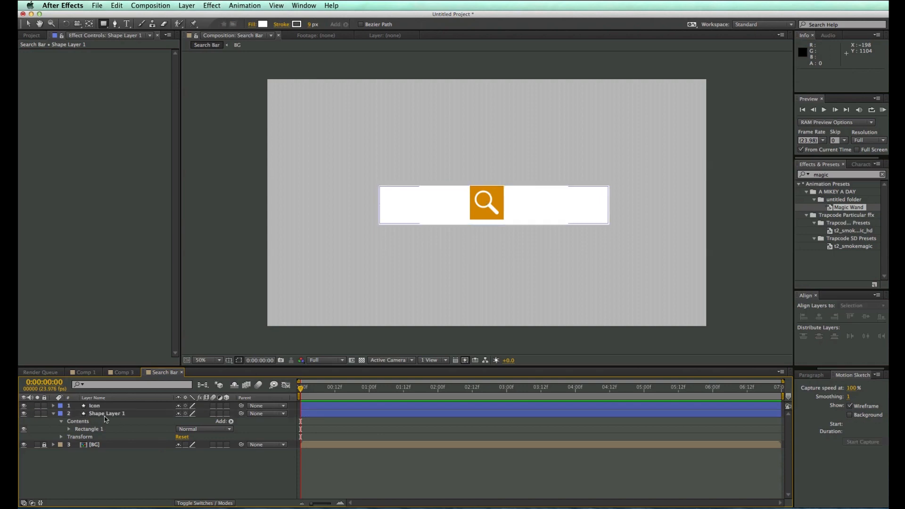
- Set the white rectangle path's size to 1000 by 150
left_click(69, 429)
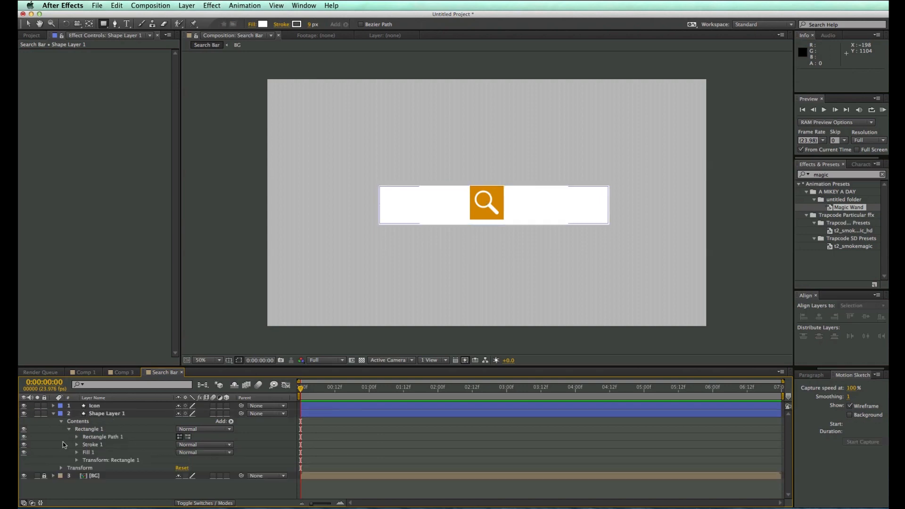
left_click(76, 437)
left_click(189, 446)
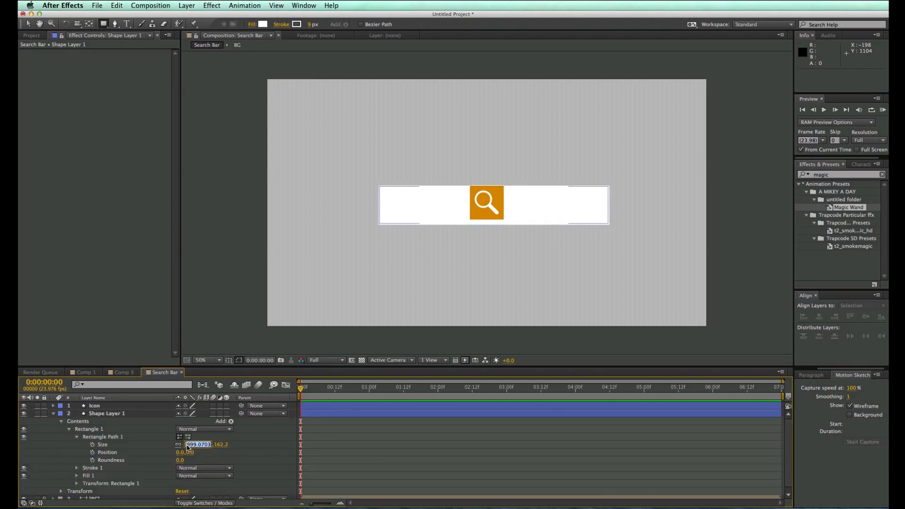
type("10")
key("Tab")
type("150")
key("Return")
- Center the white rectangle by setting the position in its Rectangle 1 transform to 0, 0
left_click(76, 483)
left_click(181, 457)
type("0")
key("Tab")
type("0")
key("Return")
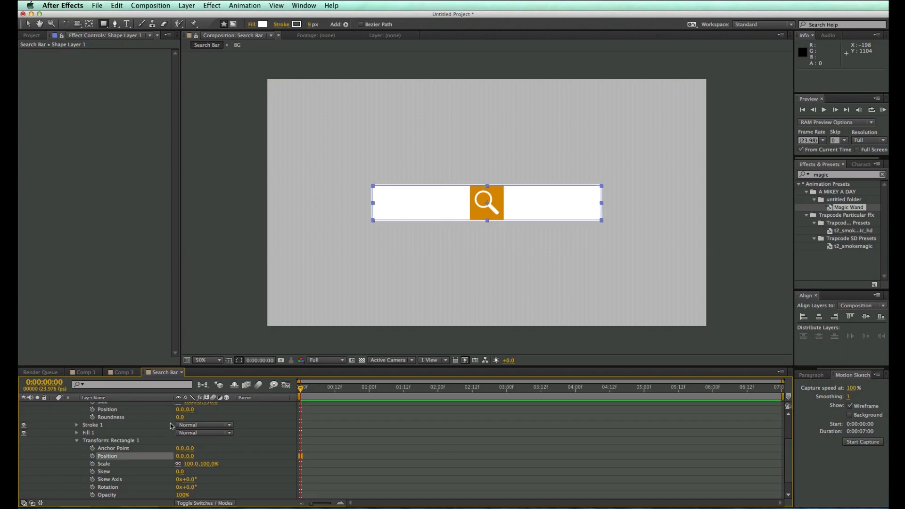
- Set the white rectangle's stroke width to 2 and collapse its property groups
left_click(76, 425)
left_click(181, 456)
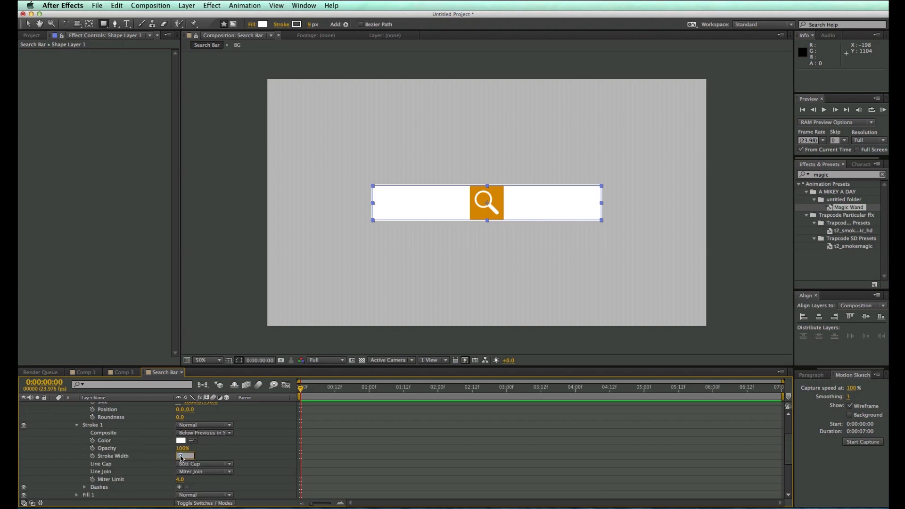
key("Return")
scroll(76, 448, "up", 3)
left_click(76, 437)
left_click(76, 444)
left_click(77, 460)
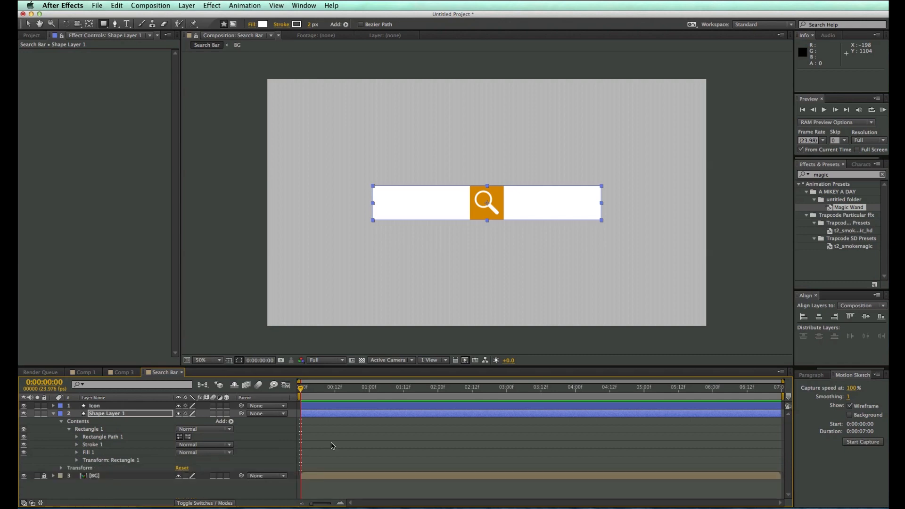
- Rename Shape Layer 1 as Text Box, duplicate it, and rename the duplicate as Text Box Stroke
left_click(347, 445)
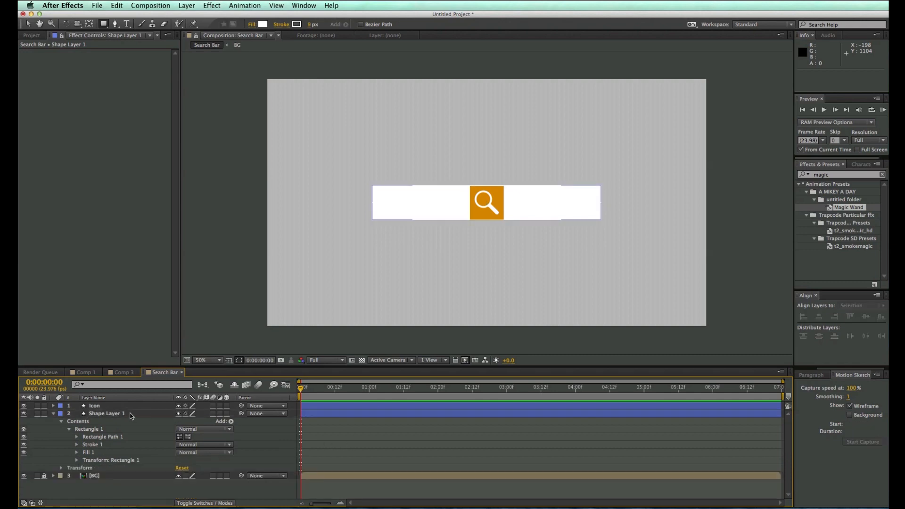
left_click(130, 416)
left_click(117, 418)
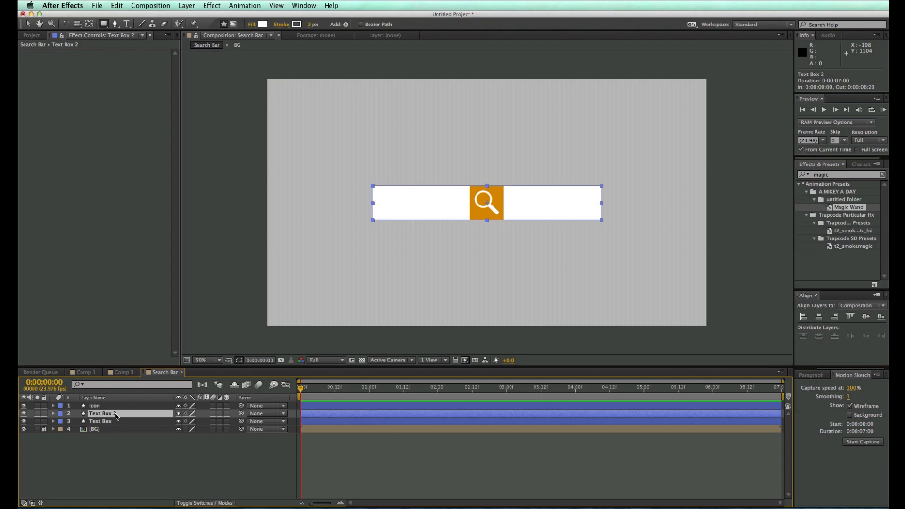
key("Return")
key("Right")
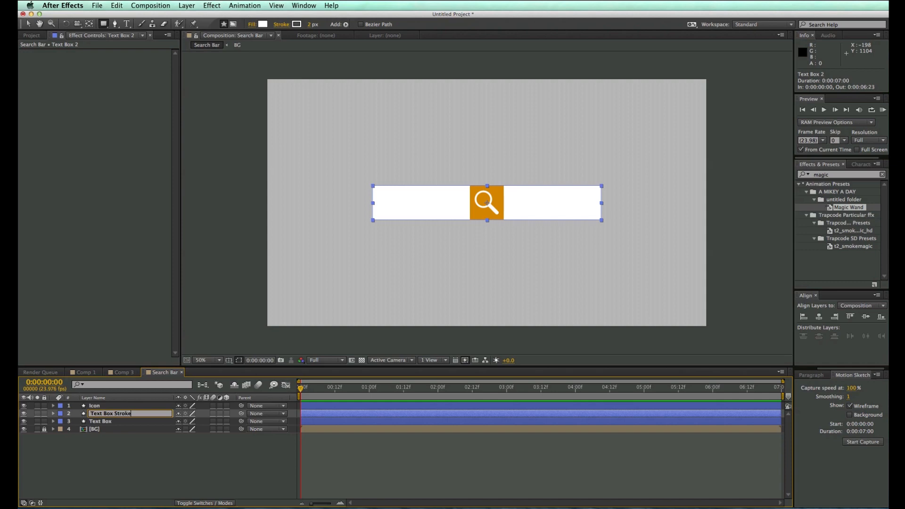
- Rename the original Text Box layer as Text Box Fill
left_click(103, 422)
key("Return")
key("Right")
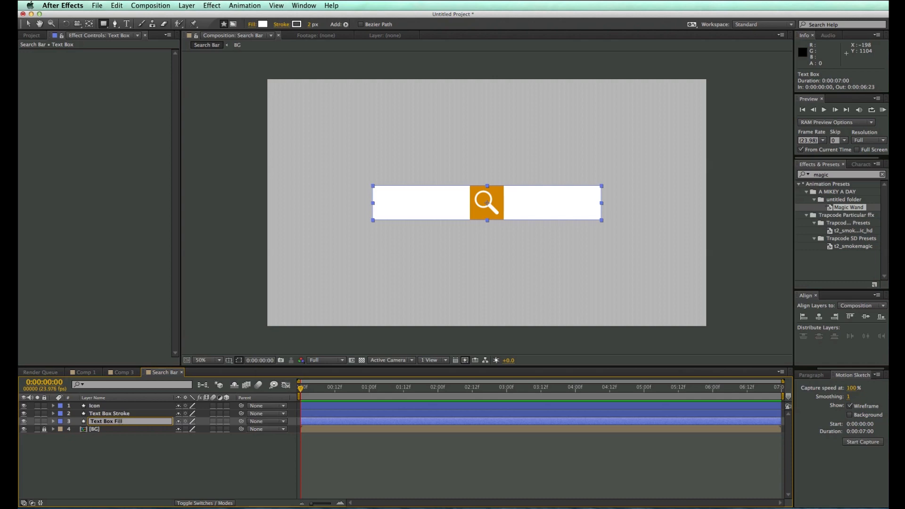
left_click(122, 440)
- Hide Fill 1 in the Text Box Stroke layer's Rectangle 1 group and collapse the layer's properties
left_click(92, 411)
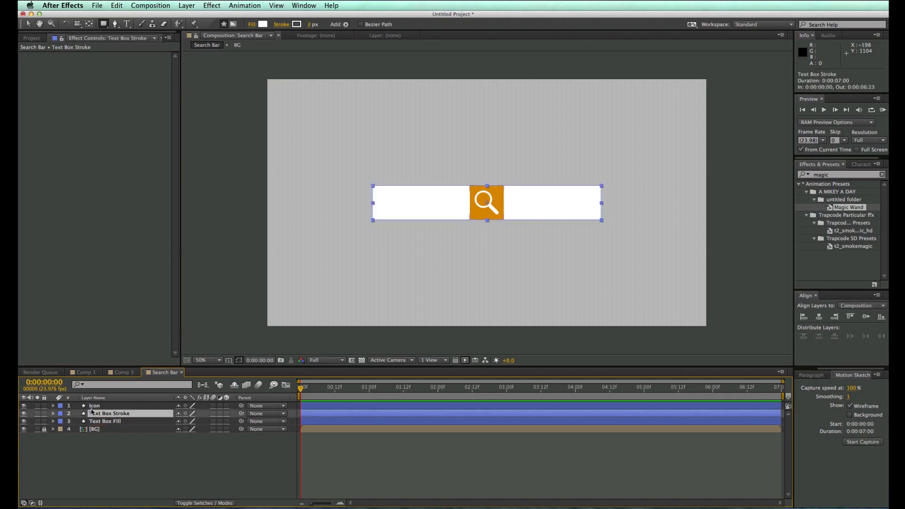
left_click(54, 414)
left_click(61, 421)
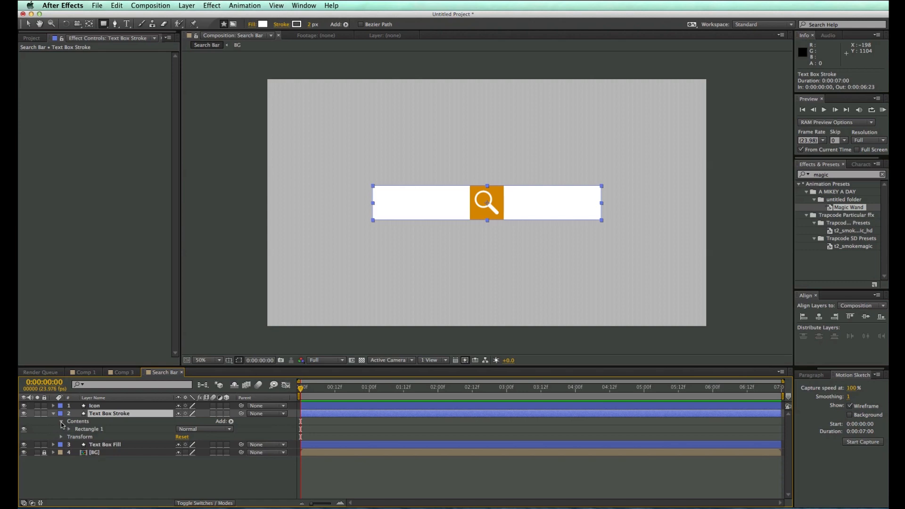
left_click(69, 429)
left_click(88, 453)
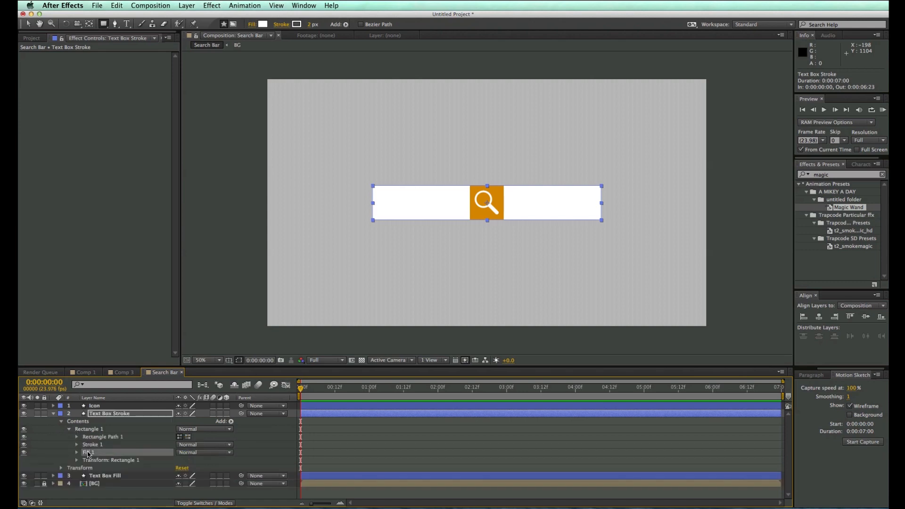
left_click(24, 453)
left_click(59, 421)
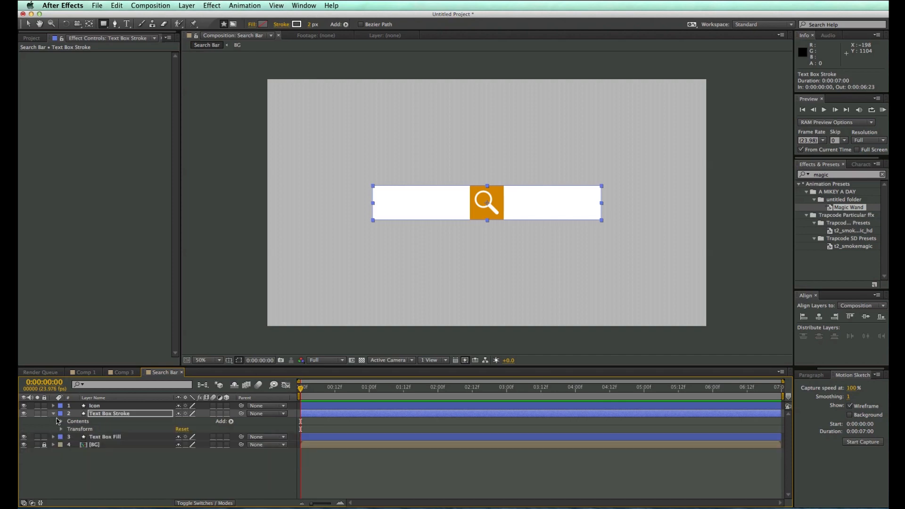
left_click(54, 413)
- Hide Stroke 1 in the Text Box Fill layer's Rectangle 1 group and collapse the layer's properties
left_click(100, 422)
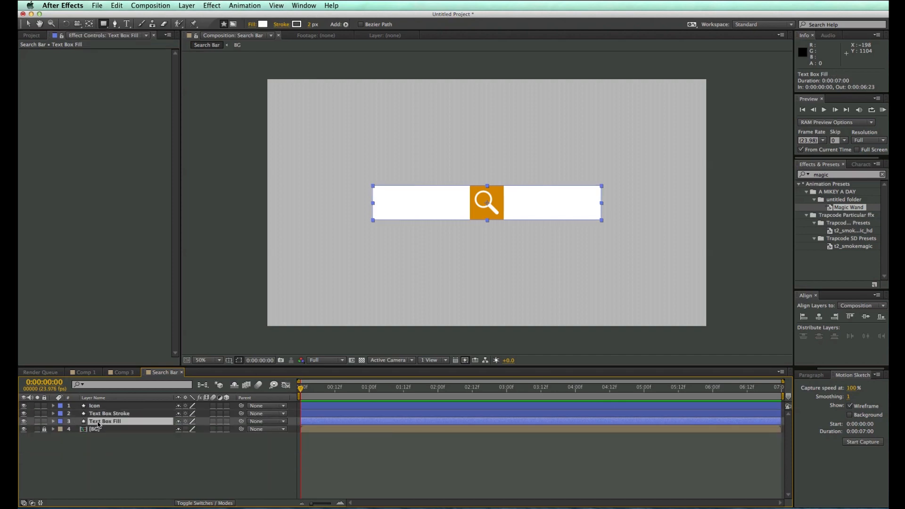
left_click(54, 421)
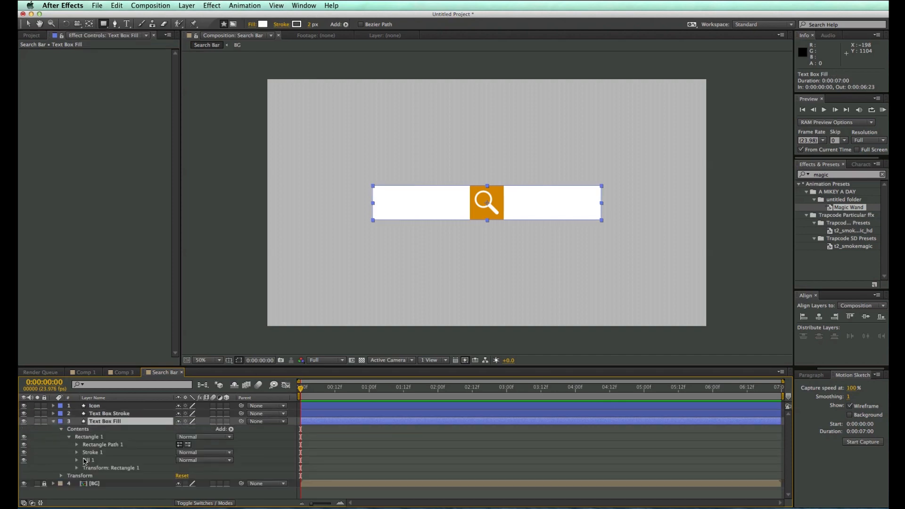
left_click(90, 453)
left_click(23, 452)
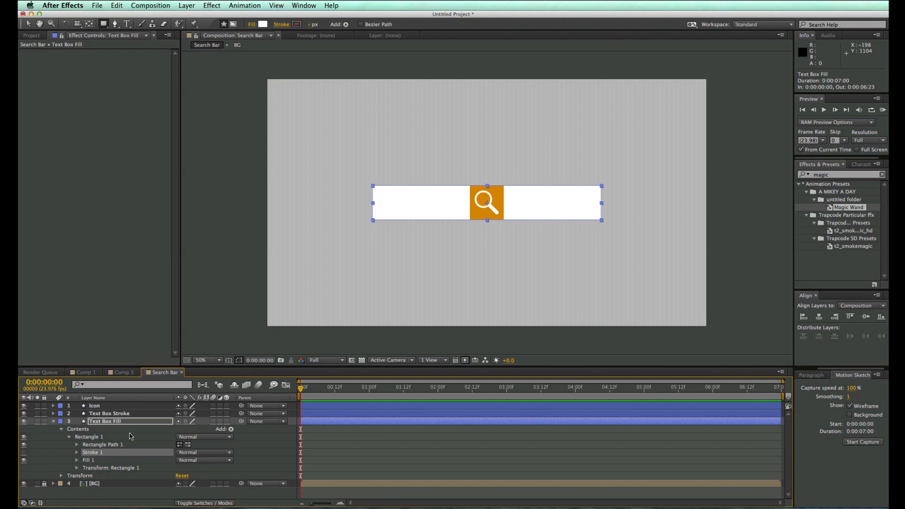
left_click(53, 421)
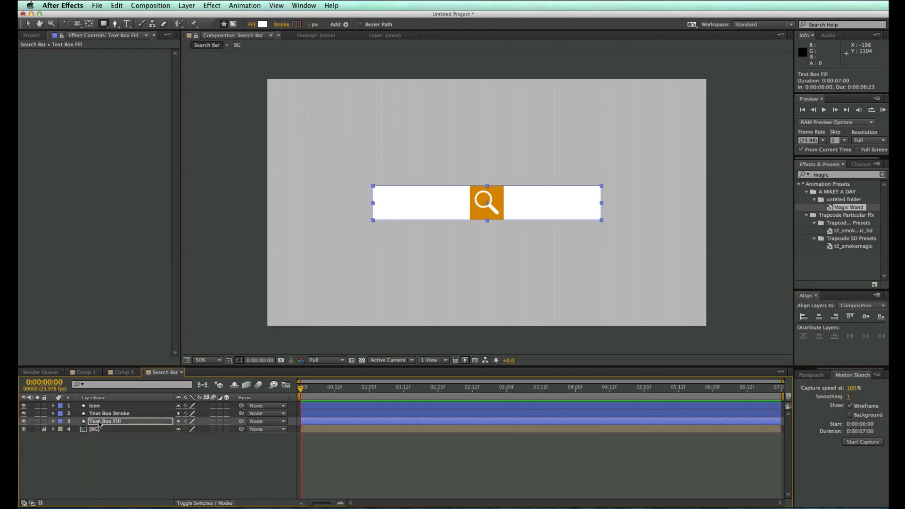
- Add an Inner Shadow layer style to the Text Box Fill layer
scroll(431, 298, "up", 2)
left_click_drag(430, 298, 533, 294)
key("super+shift+a")
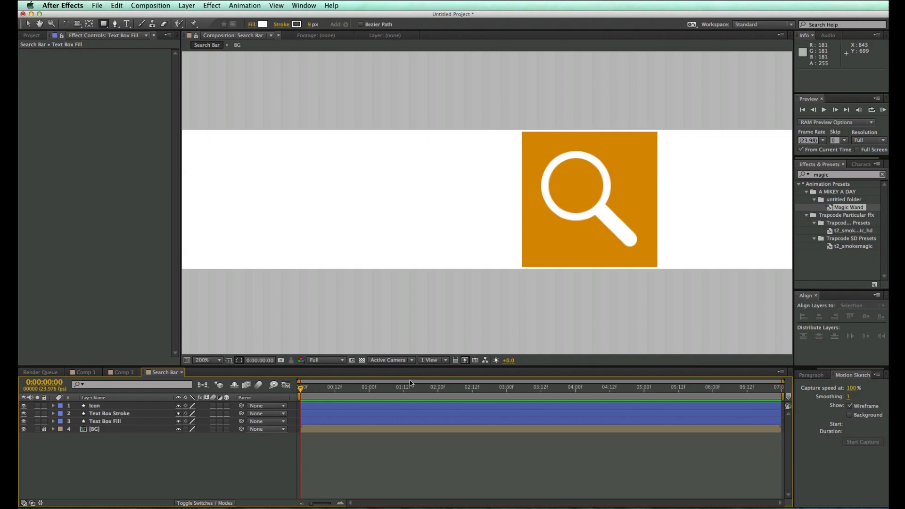
left_click(315, 421)
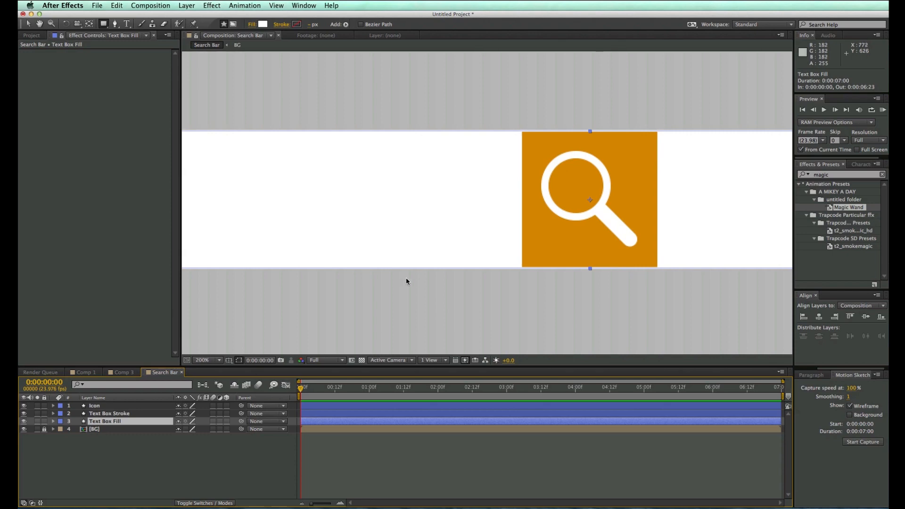
left_click(213, 431)
left_click(118, 422)
left_click(188, 6)
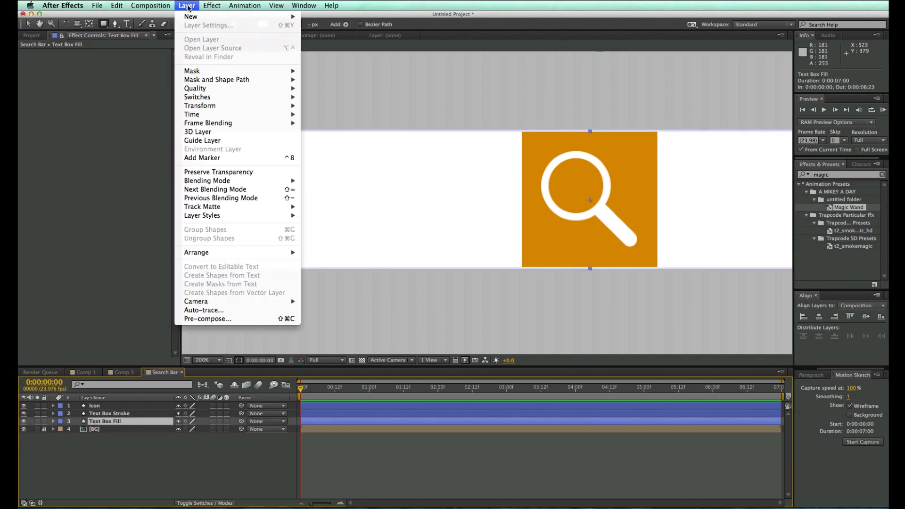
mouse_move(222, 215)
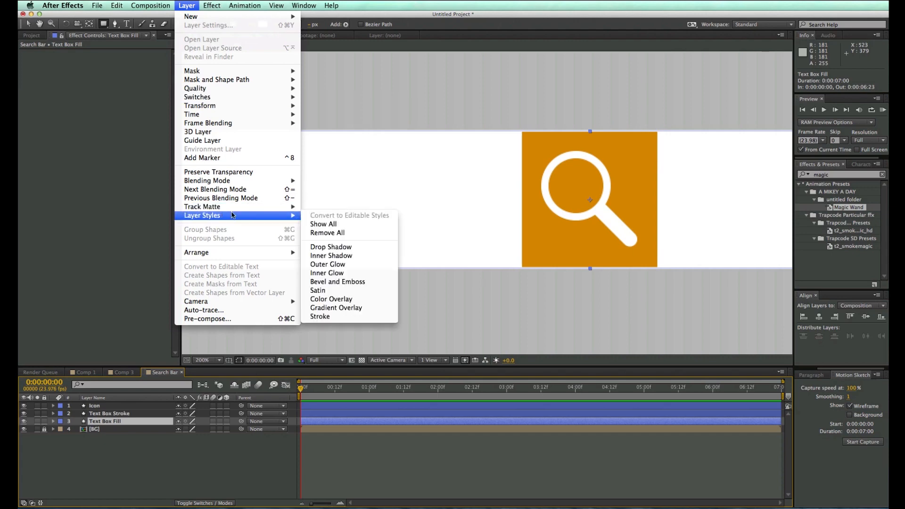
left_click(343, 256)
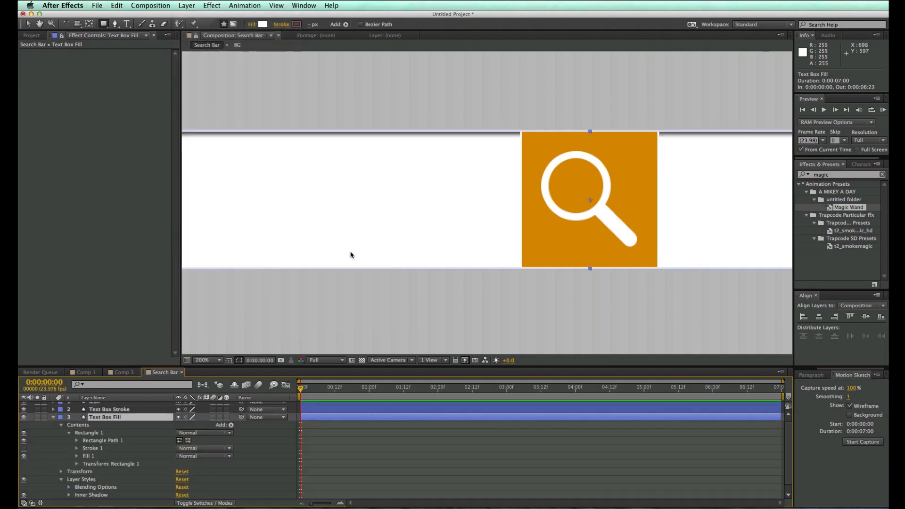
- Set the Text Box Fill layer's inner shadow distance to 0 and its size to 27
left_click(61, 425)
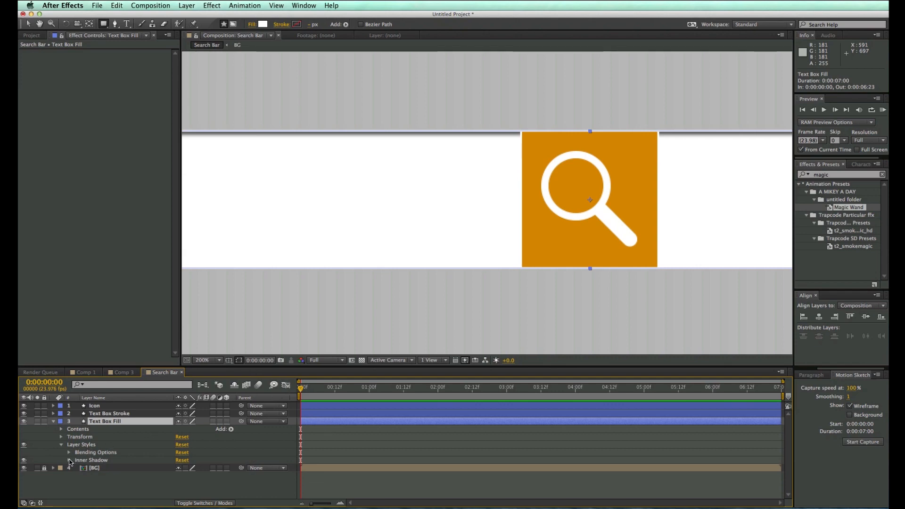
left_click(70, 460)
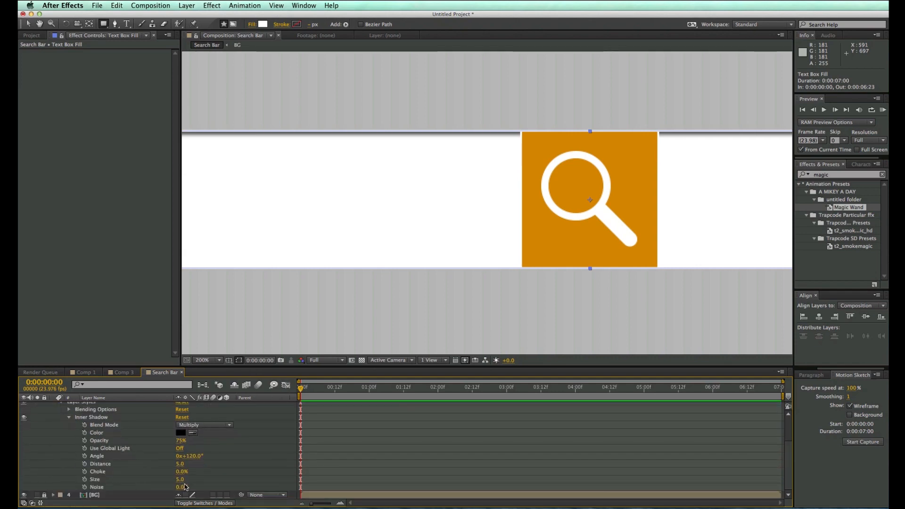
left_click(182, 464)
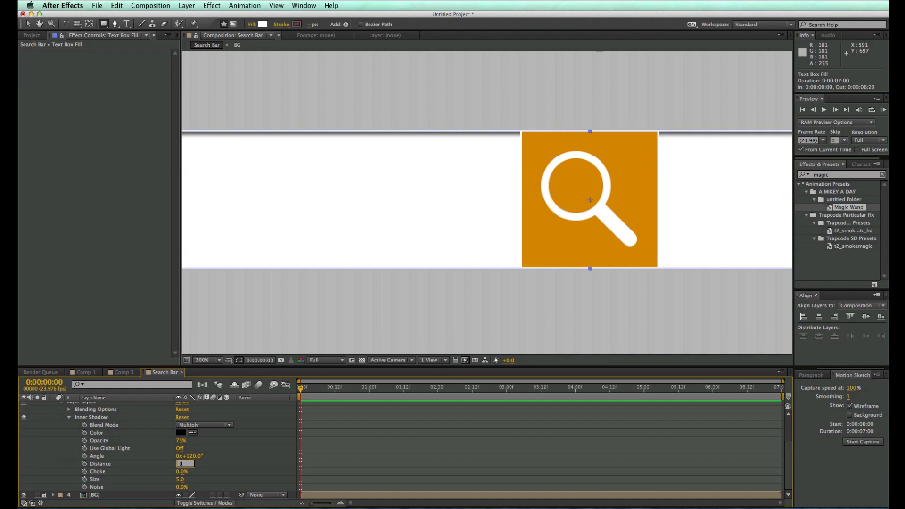
type("0")
key("Return")
left_click_drag(180, 480, 190, 479)
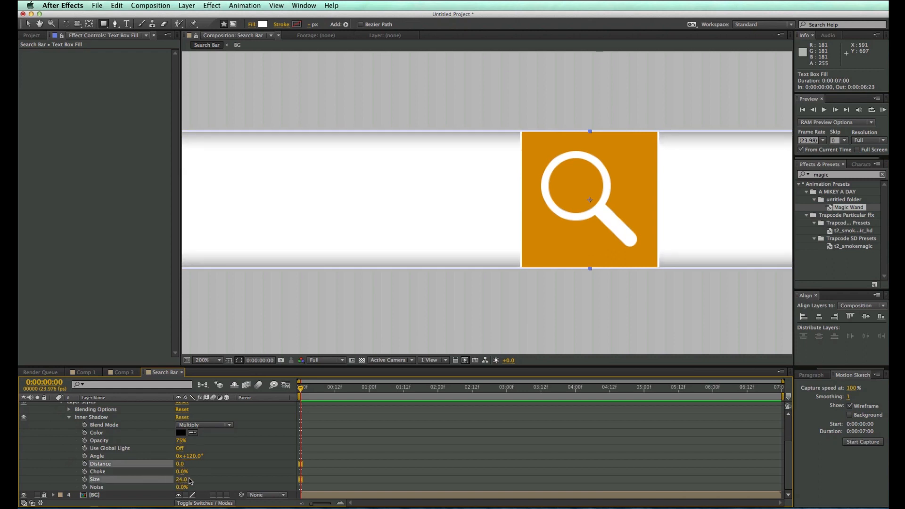
- Lower the opacity of the Text Box Fill layer's inner shadow to 30%
left_click_drag(182, 442, 170, 442)
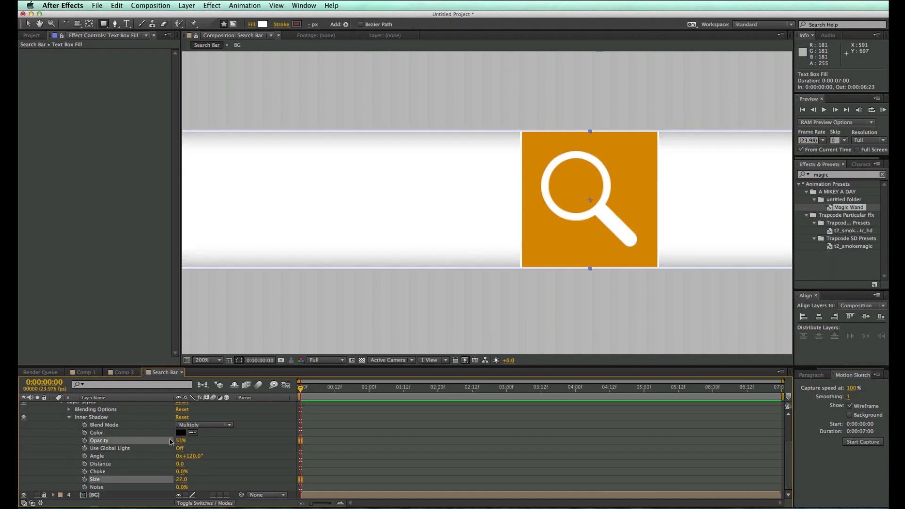
left_click(462, 475)
scroll(482, 150, "down", 1)
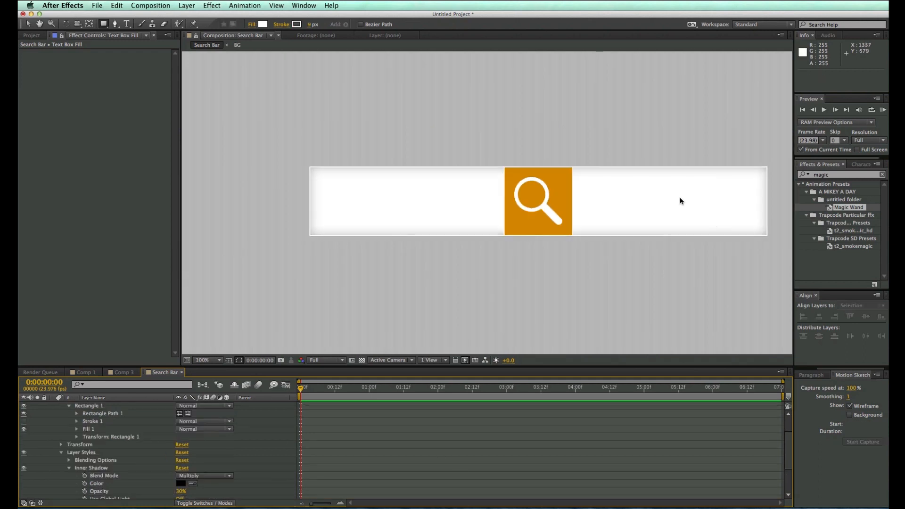
scroll(377, 188, "down", 2)
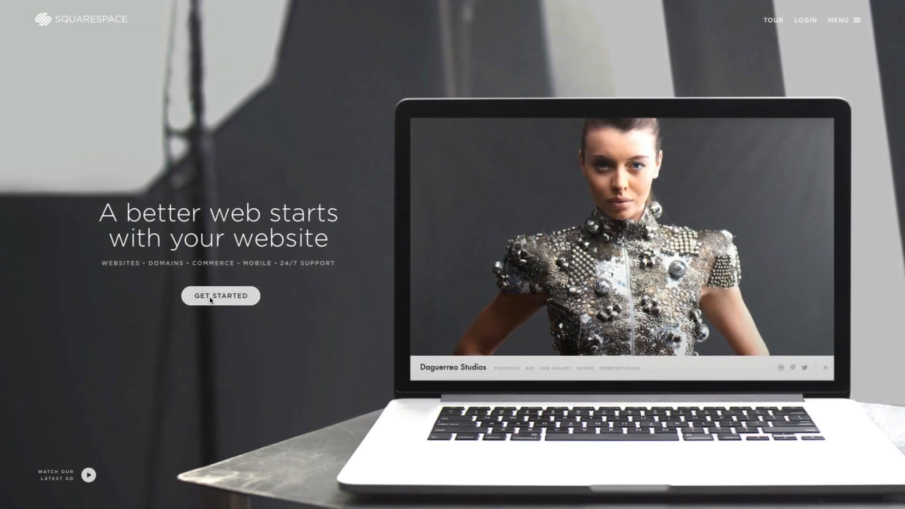
- Switch to the Squarespace website, get started, and browse the gallery of site templates
left_click(211, 297)
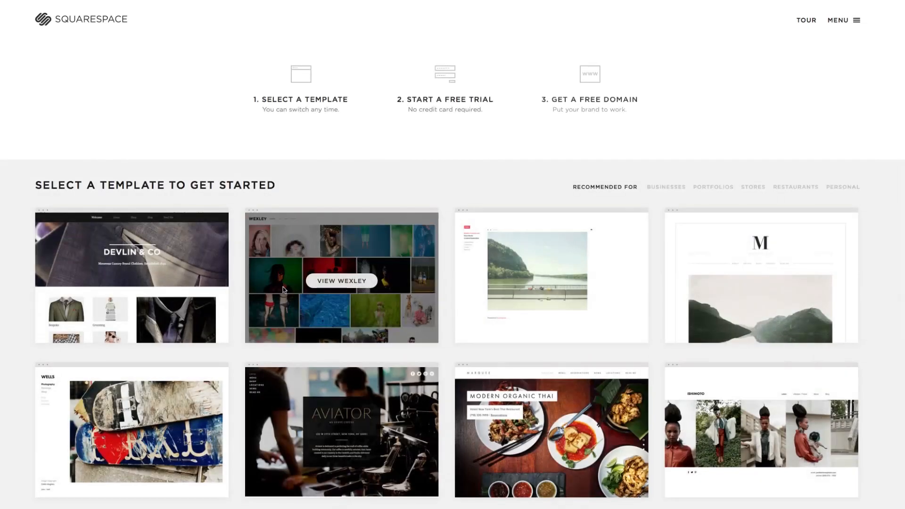
scroll(236, 115, "down", 2)
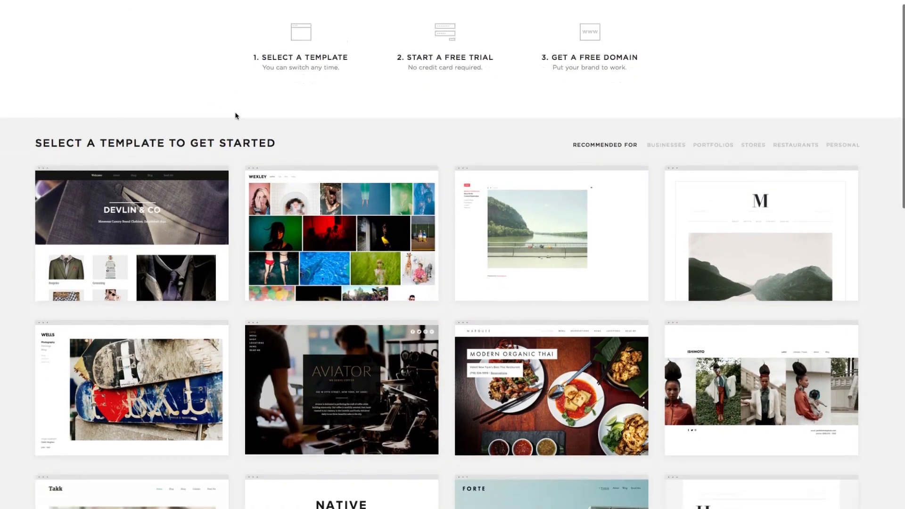
scroll(245, 115, "down", 2)
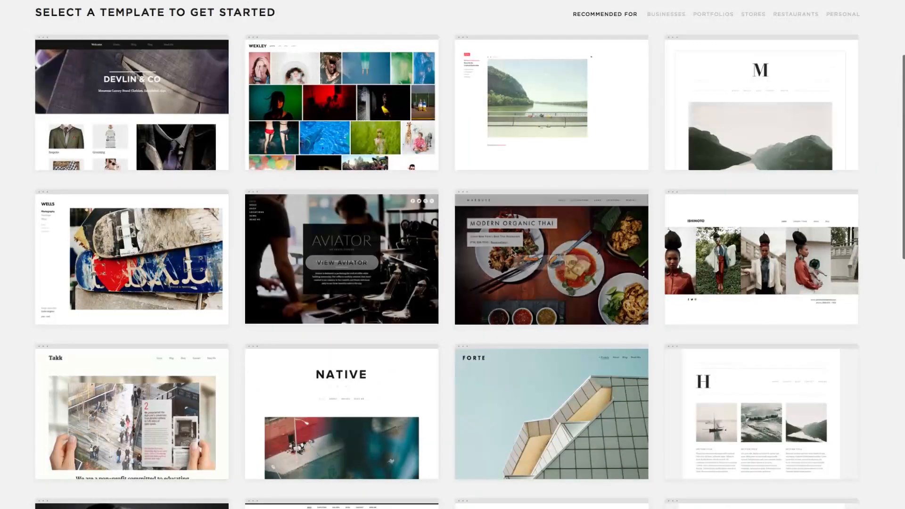
scroll(538, 255, "down", 2)
scroll(538, 254, "down", 4)
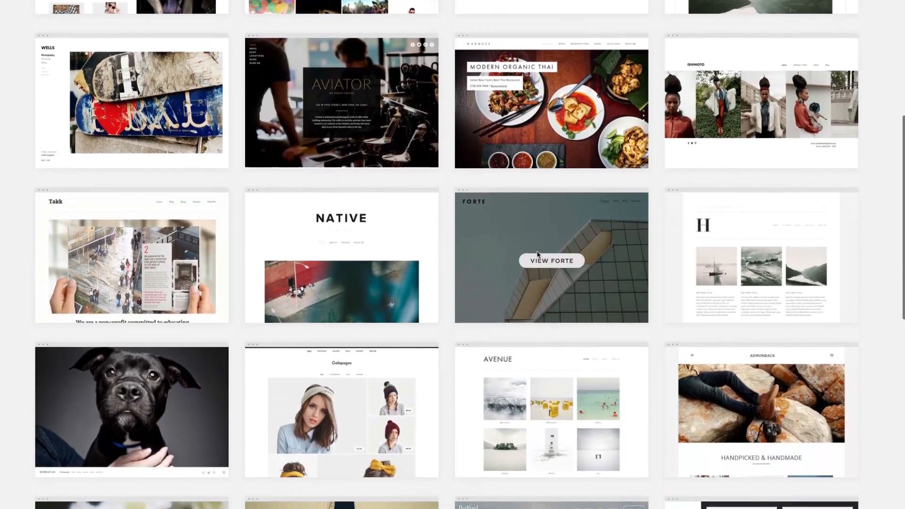
scroll(538, 255, "down", 3)
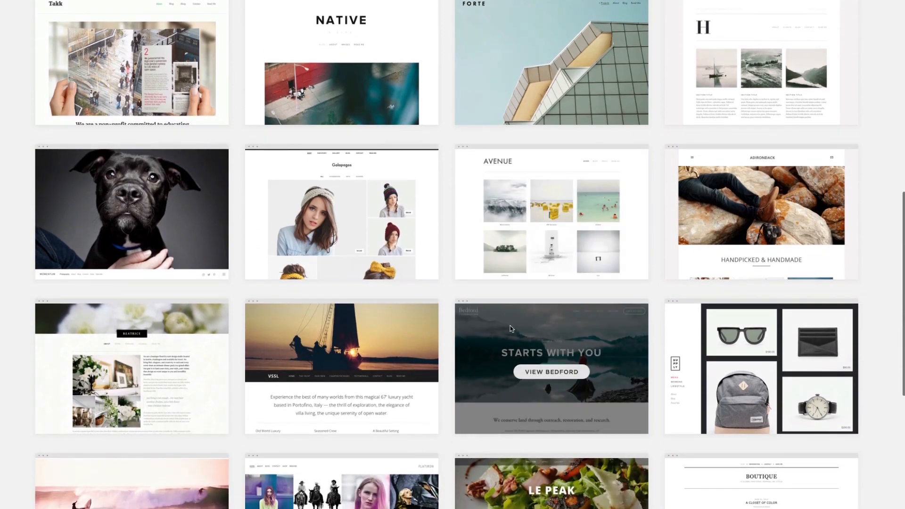
- Open the live preview of the Bedford template and look through its home page and navigation
left_click(557, 376)
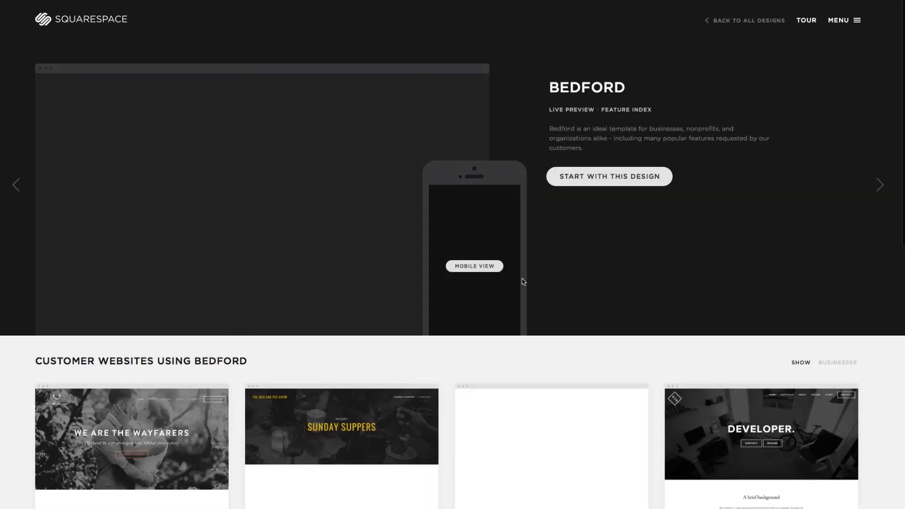
mouse_move(313, 215)
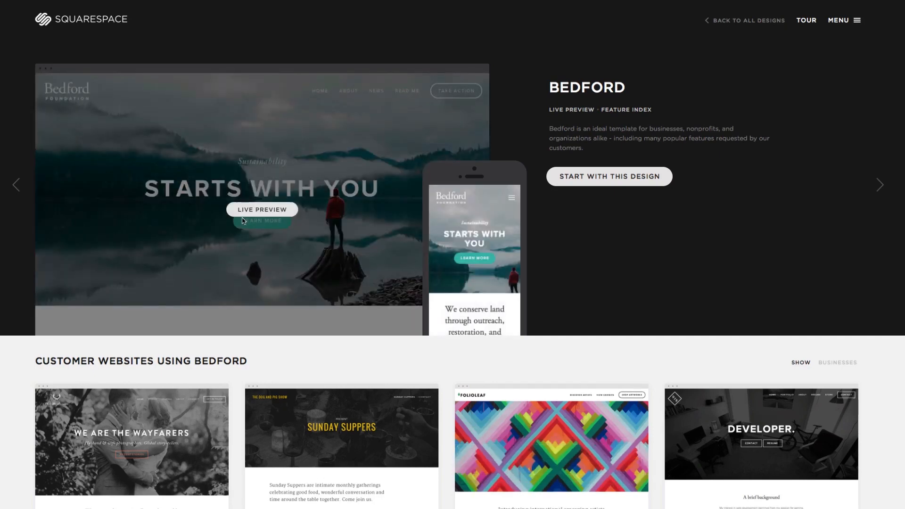
left_click(252, 219)
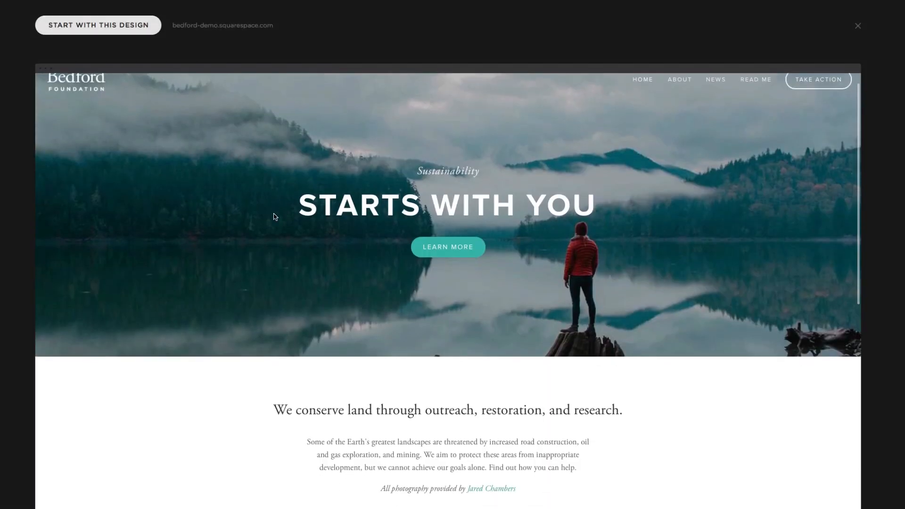
scroll(275, 217, "down", 2)
scroll(271, 218, "down", 2)
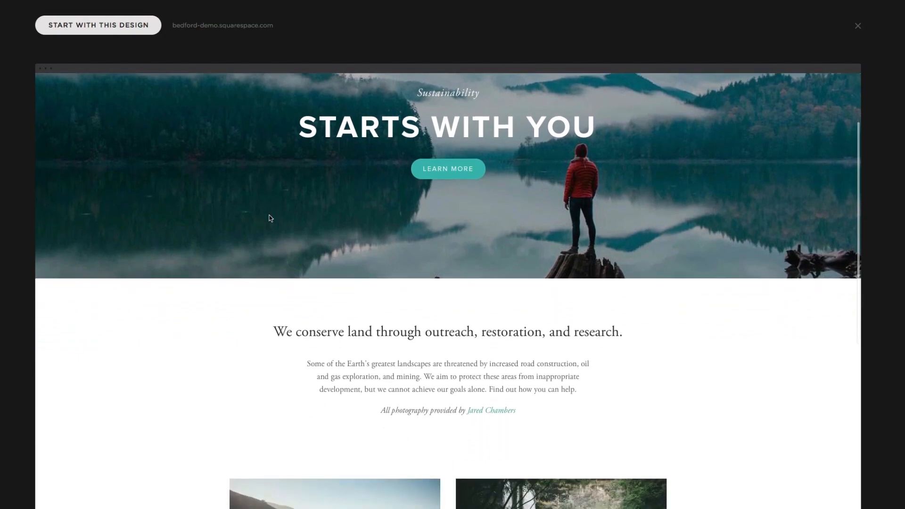
scroll(270, 218, "down", 5)
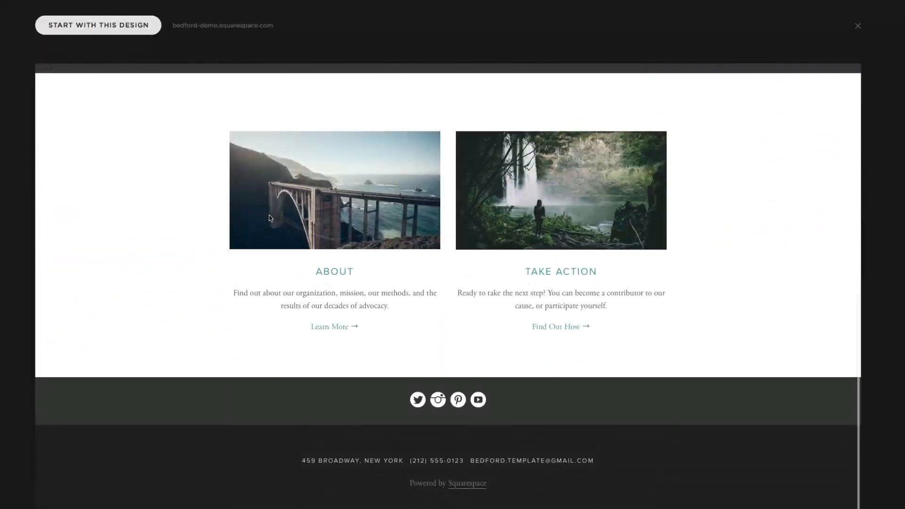
scroll(270, 217, "up", 5)
scroll(271, 218, "up", 3)
mouse_move(683, 90)
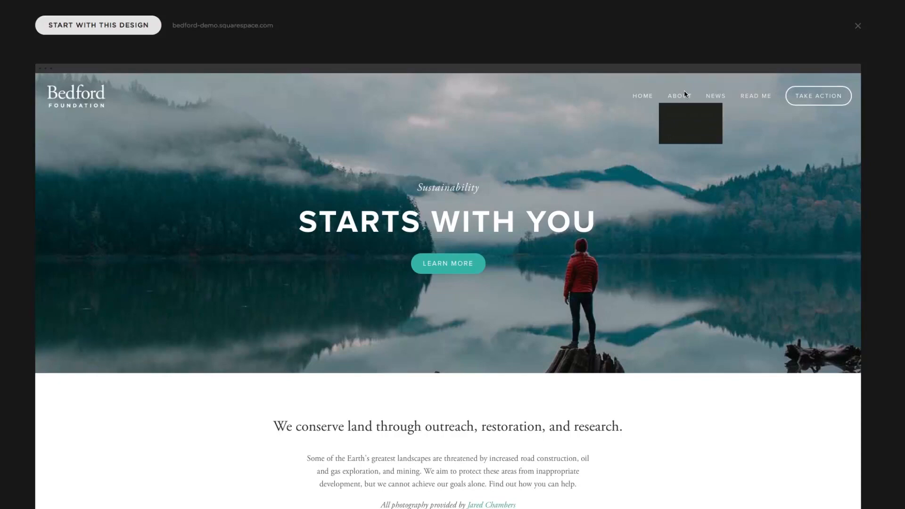
- Open the Projects page in the Bedford live preview, look through it, and return to the template's overview
left_click(687, 127)
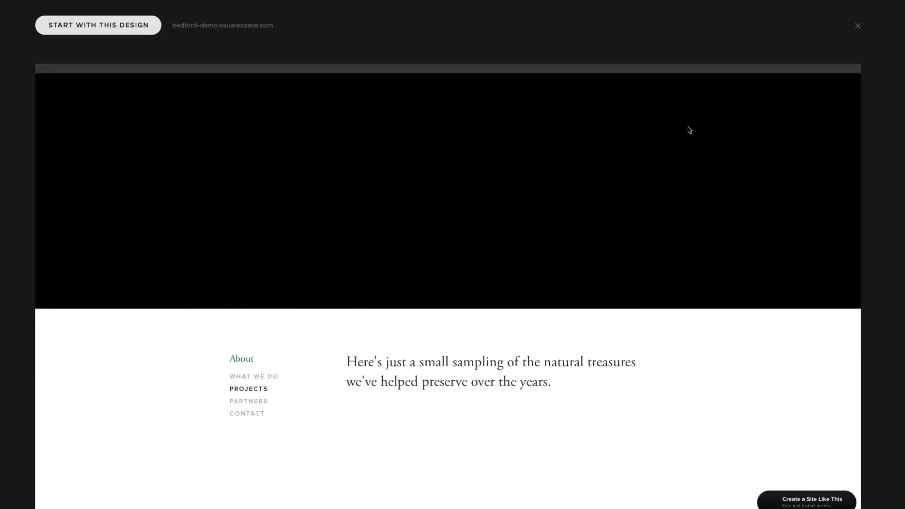
scroll(562, 182, "down", 6)
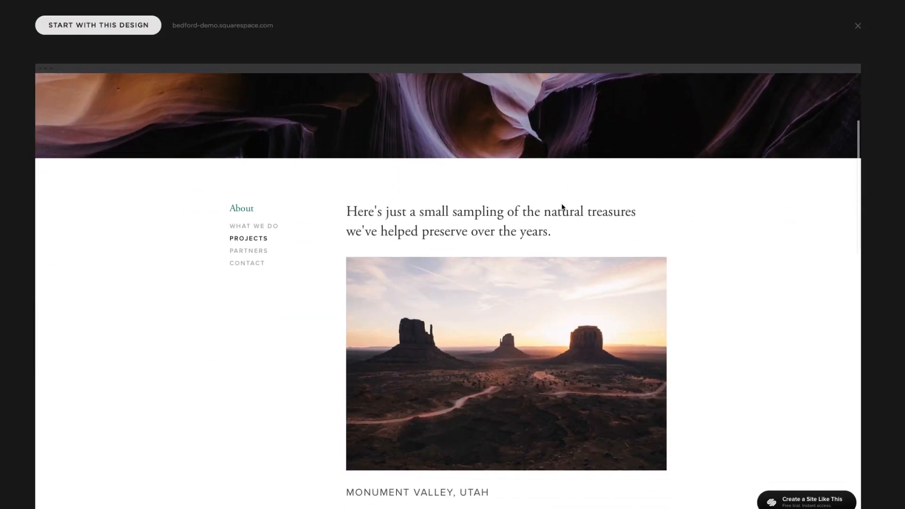
scroll(563, 207, "down", 10)
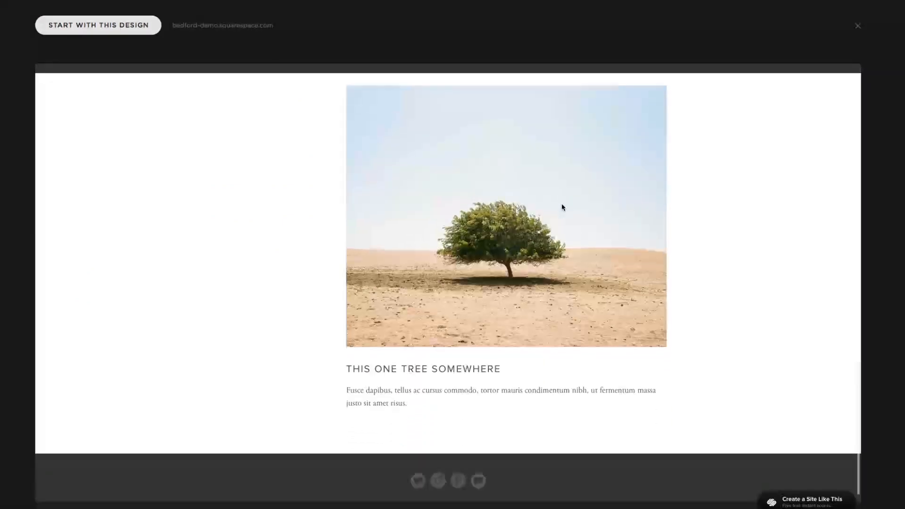
scroll(563, 207, "up", 10)
scroll(563, 206, "up", 5)
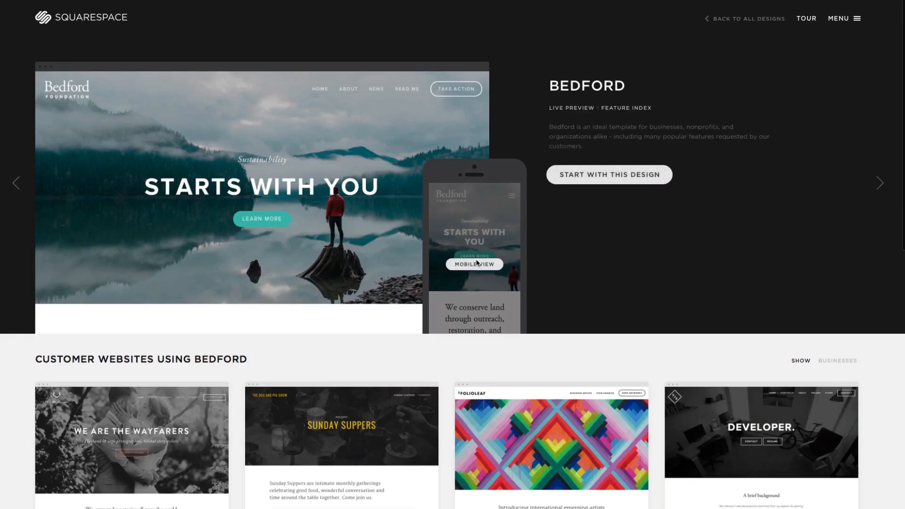
- Open the mobile view of the Bedford template and look through its home page
left_click(476, 264)
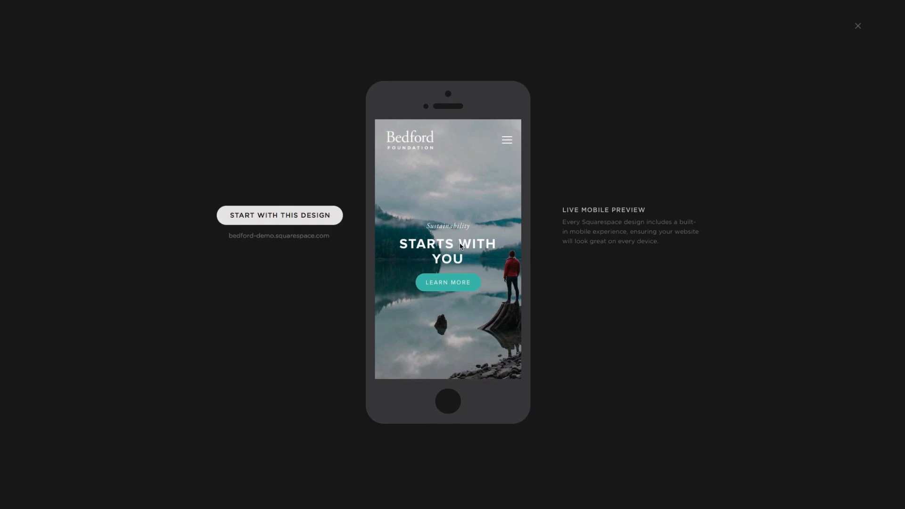
scroll(461, 245, "down", 2)
scroll(461, 245, "down", 15)
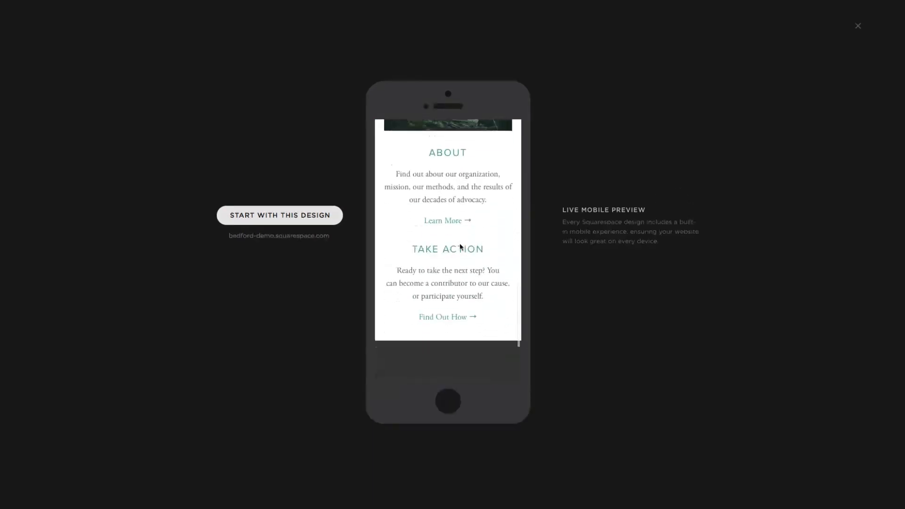
scroll(461, 246, "up", 15)
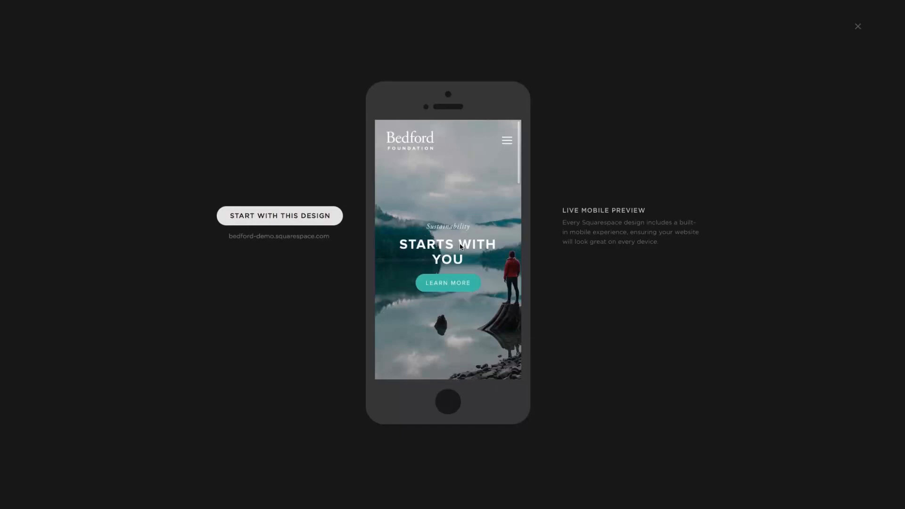
- Open the News page in the mobile preview and leaf through its featured posts
left_click(507, 139)
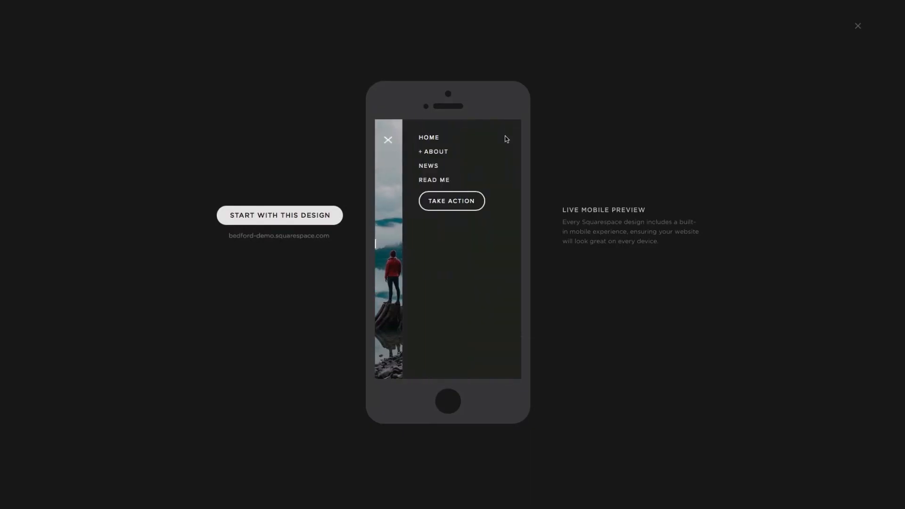
left_click(435, 168)
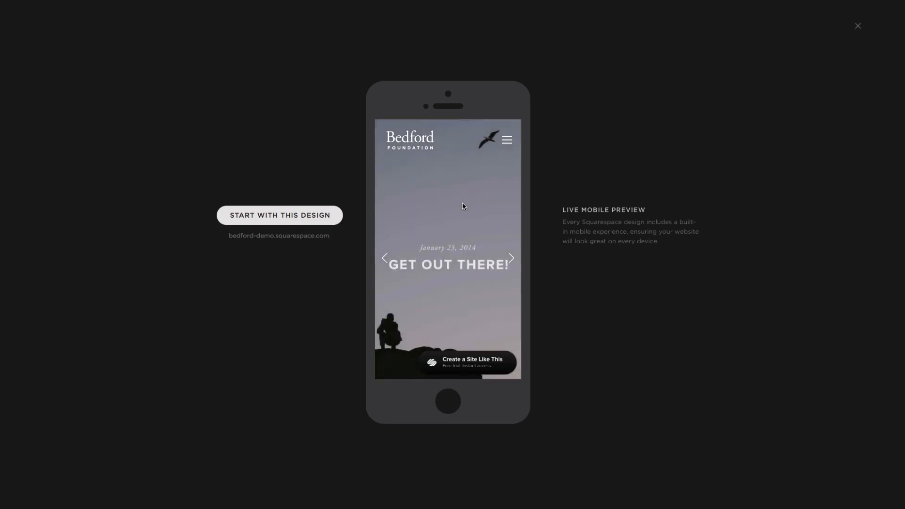
left_click(513, 259)
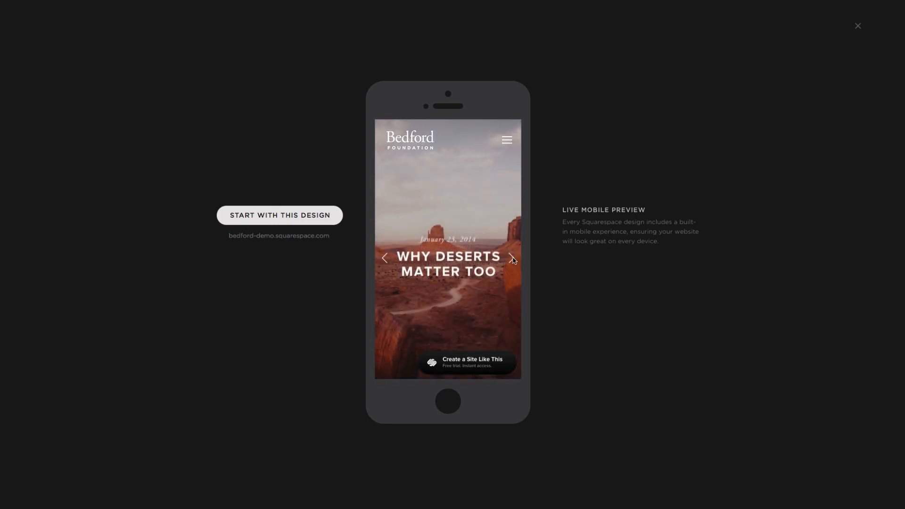
left_click(513, 260)
left_click(513, 260)
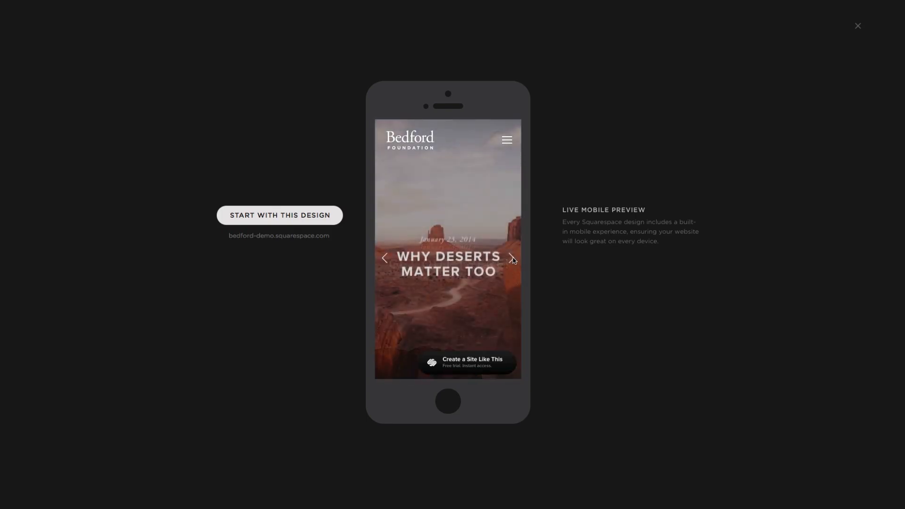
- Close the mobile preview and look through the customer websites using Bedford
left_click(857, 27)
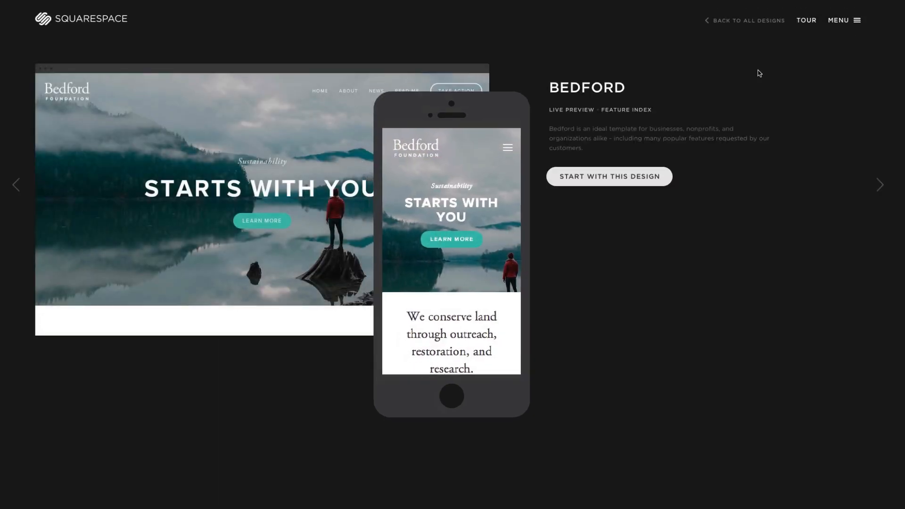
scroll(714, 134, "down", 8)
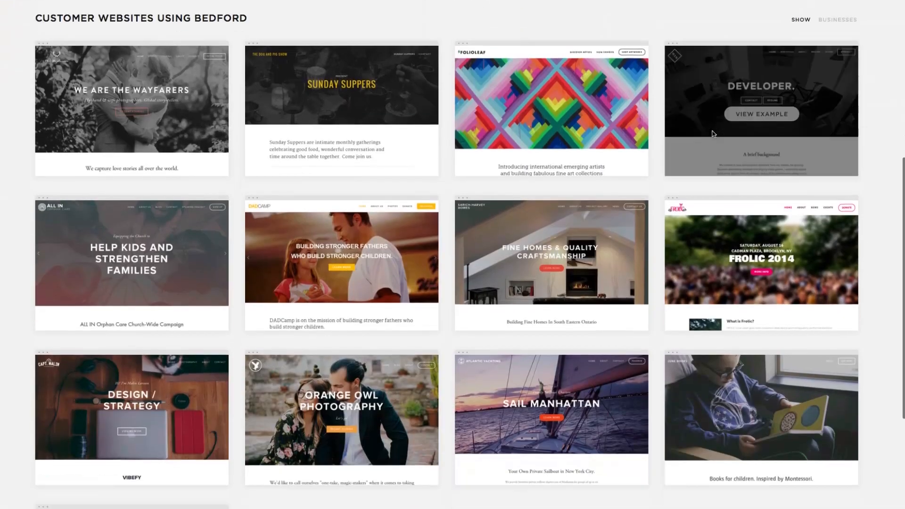
scroll(714, 134, "down", 4)
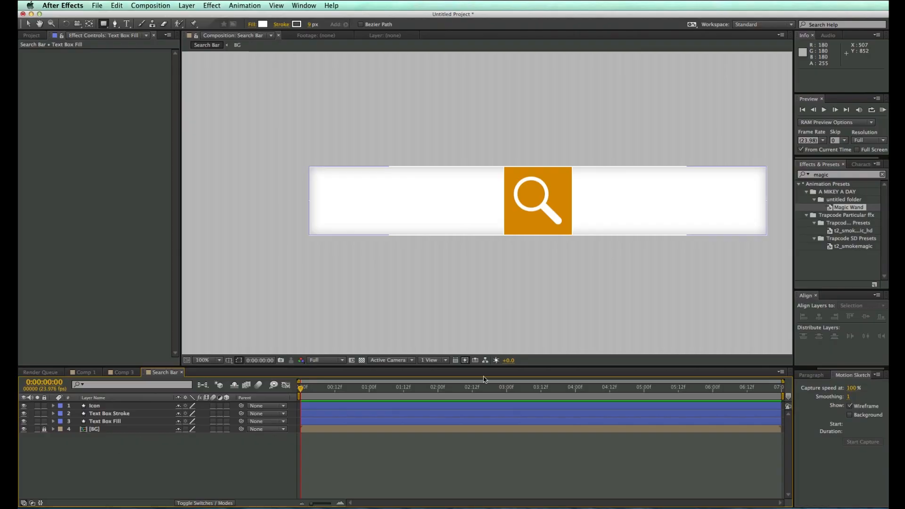
- Switch back to After Effects, view the Search Bar composition at 50%, and set the current time to 0:00:03:12
key("comma")
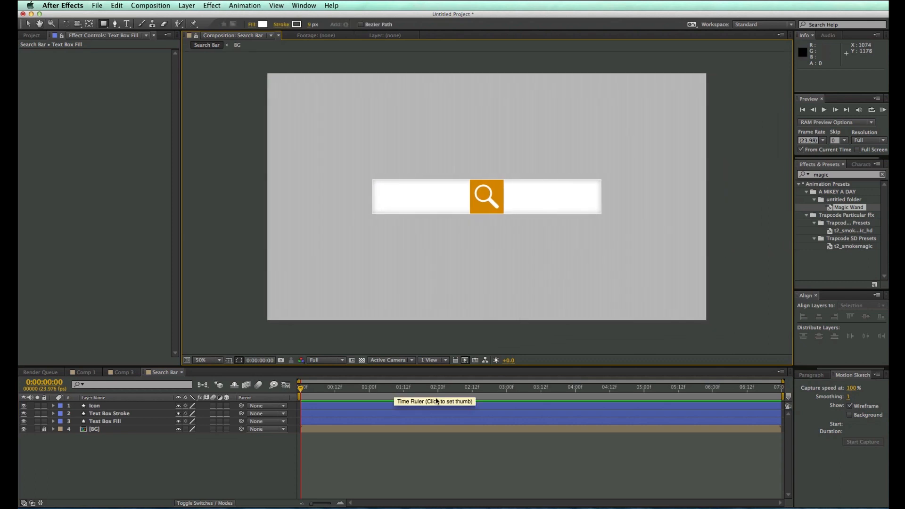
left_click(529, 420)
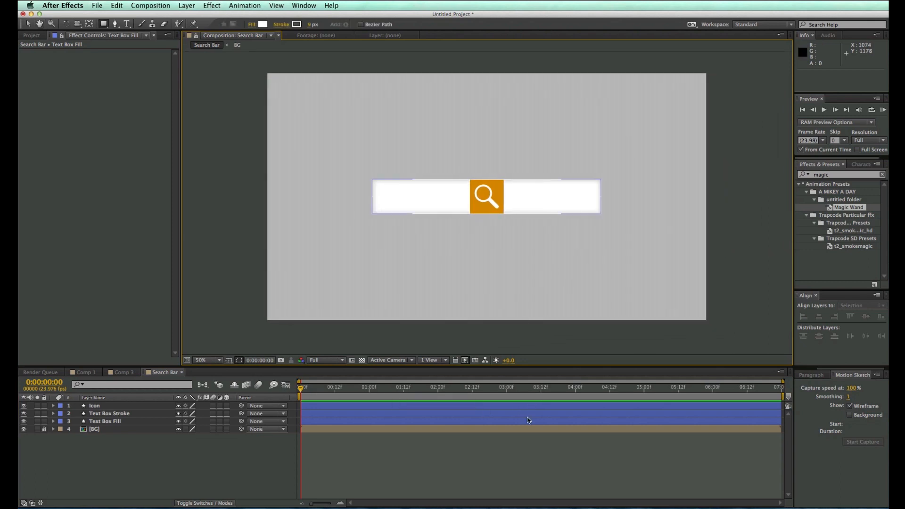
left_click_drag(350, 389, 509, 389)
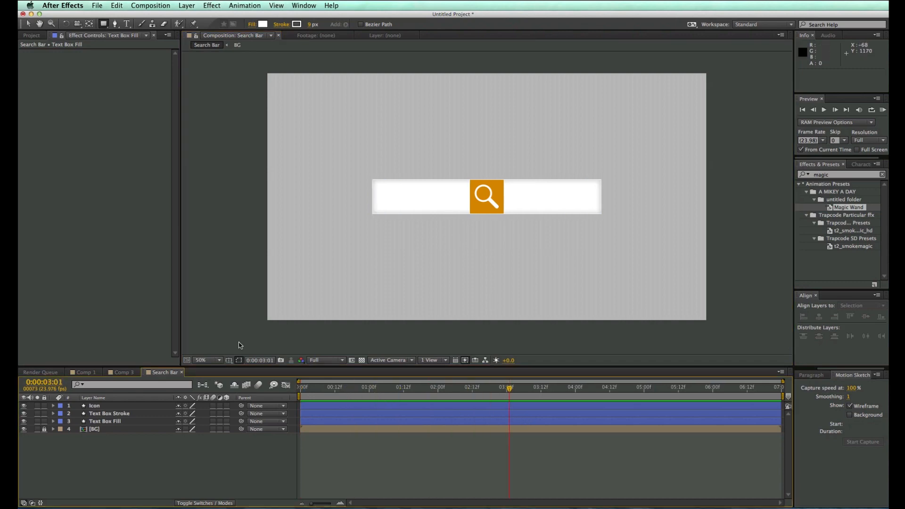
left_click(541, 389)
- Add a size keyframe to the Text Box Stroke layer's rectangle path at 0:00:03:12 and set its width to 150
left_click(107, 414)
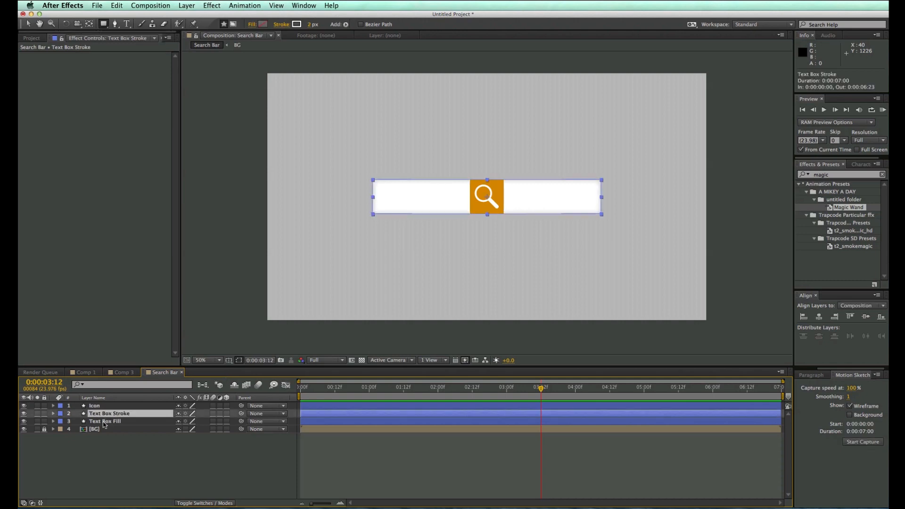
left_click(104, 422)
left_click(92, 415)
left_click(53, 415)
left_click(61, 423)
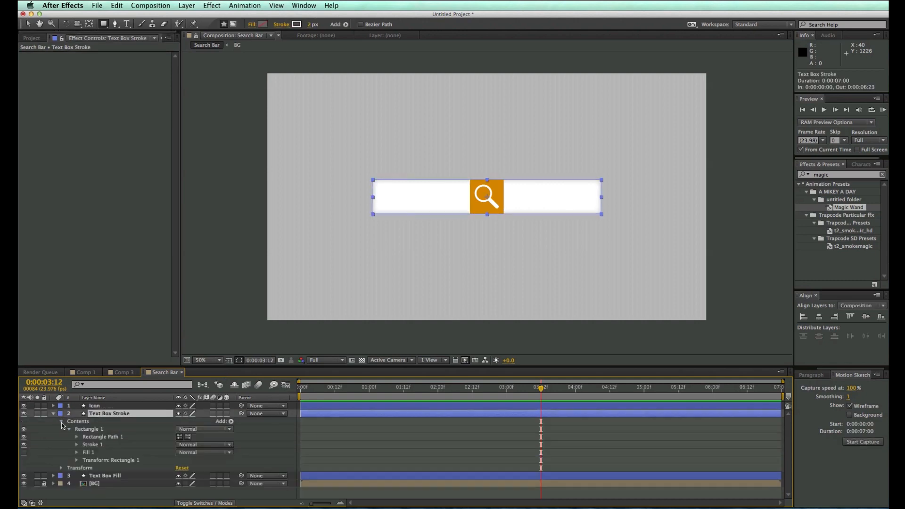
left_click(77, 437)
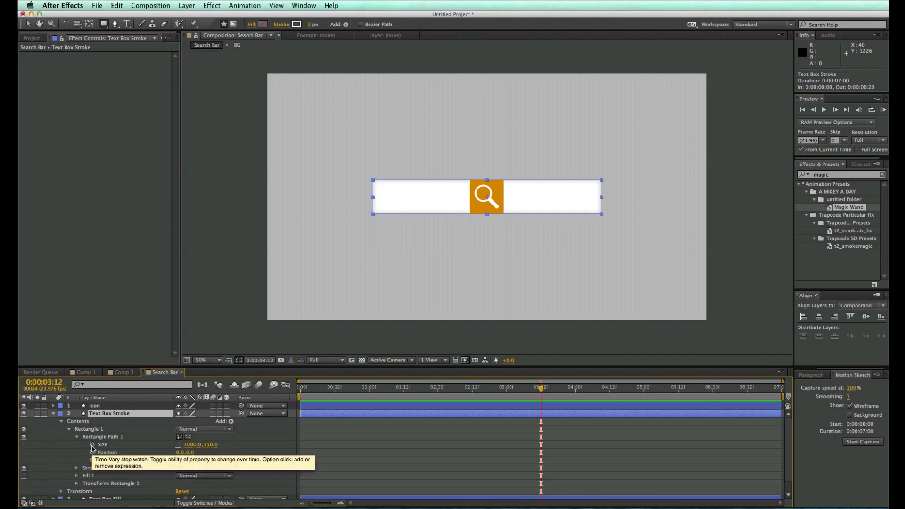
left_click(92, 445)
left_click(191, 445)
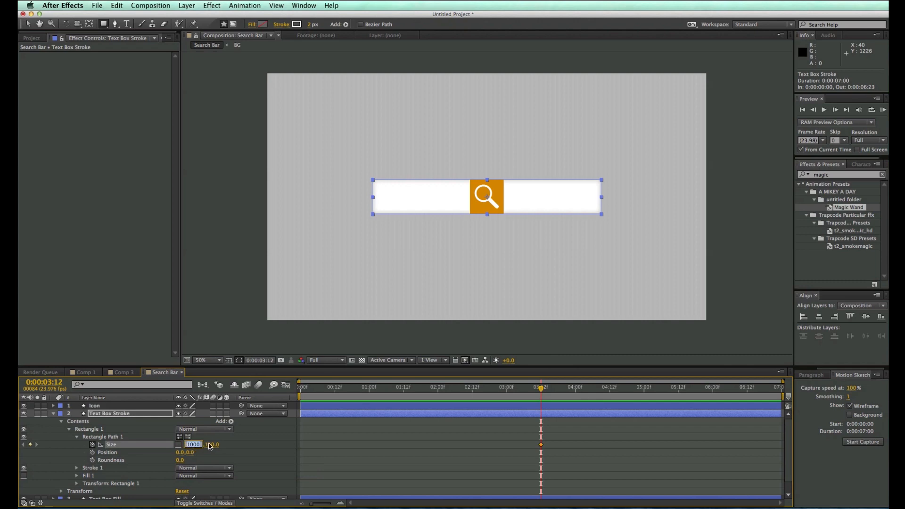
type("150")
key("Return")
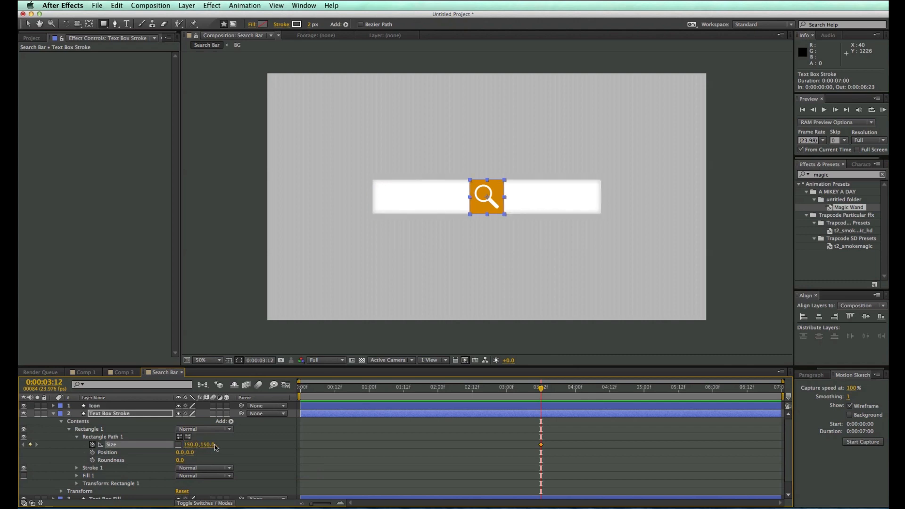
- Add a size keyframe to the Text Box Fill layer's rectangle path at 0:00:03:12 and set its width to 150
scroll(130, 457, "down", 1)
left_click(69, 487)
left_click(53, 487)
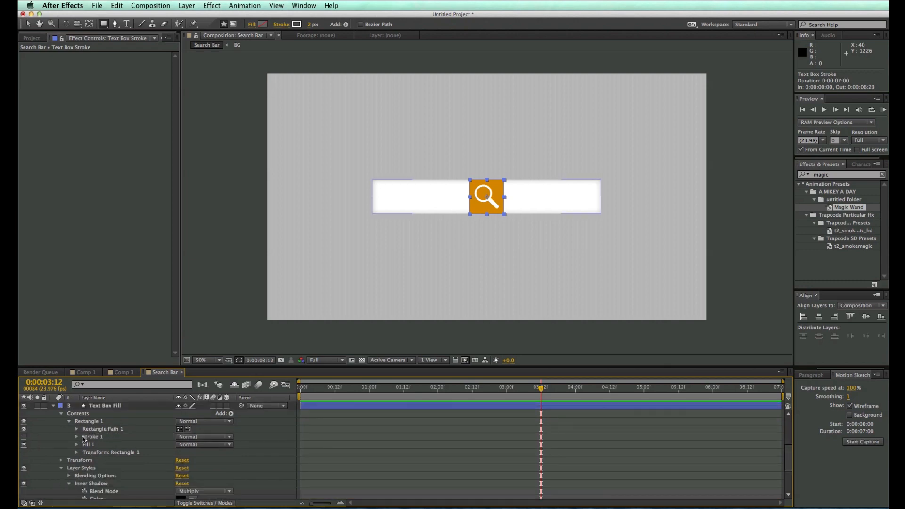
left_click(77, 430)
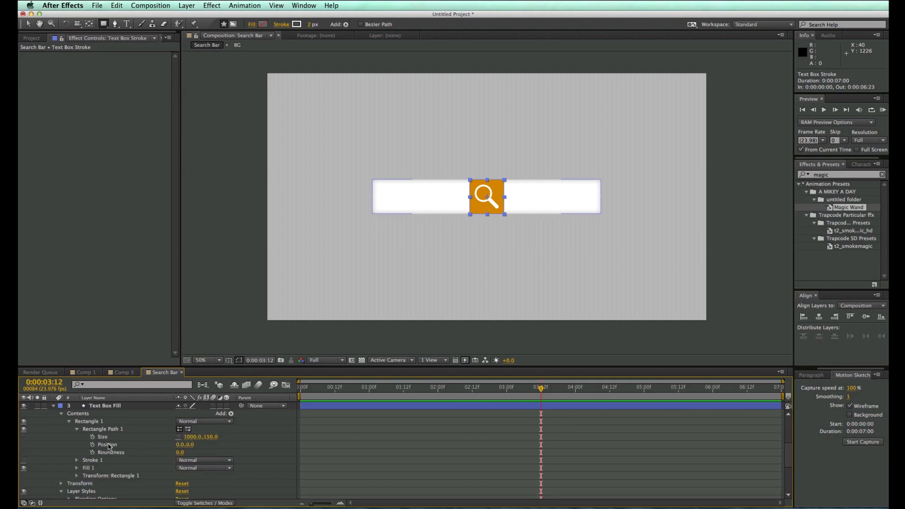
left_click(93, 437)
left_click(187, 438)
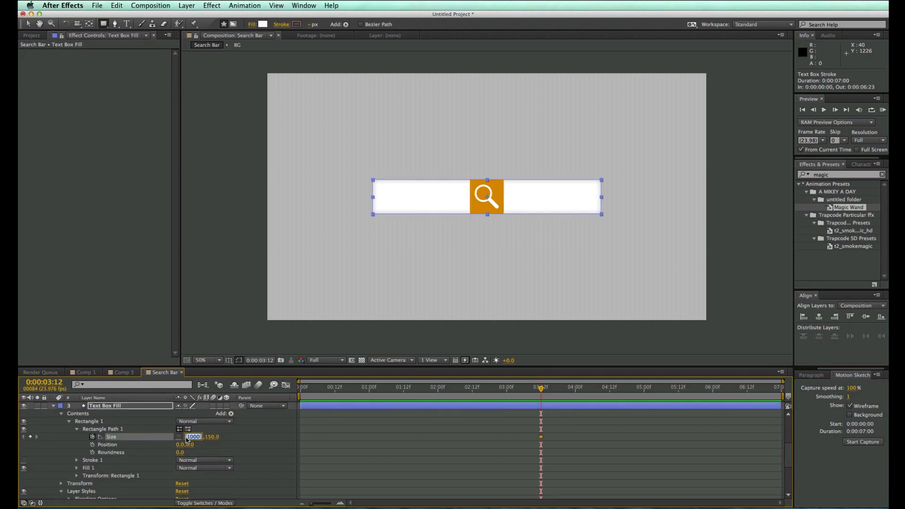
type("150")
key("Return")
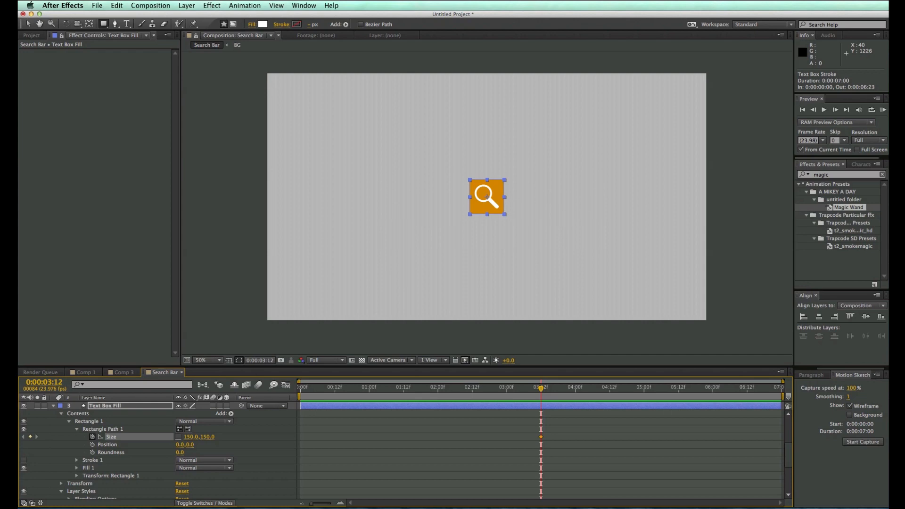
- Enlarge the timeline area and show only the keyframed properties of the Text Box Stroke and Text Box Fill layers
scroll(323, 446, "up", 3)
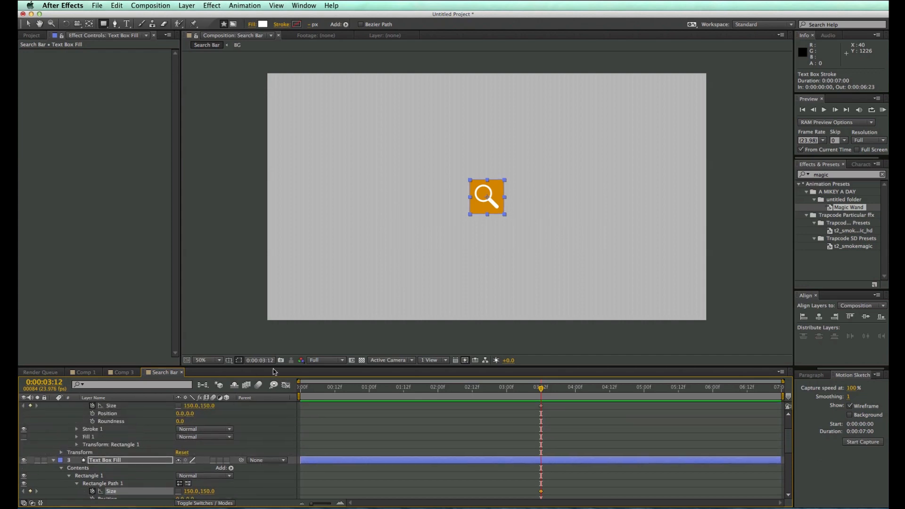
left_click_drag(276, 370, 276, 322)
left_click(54, 366)
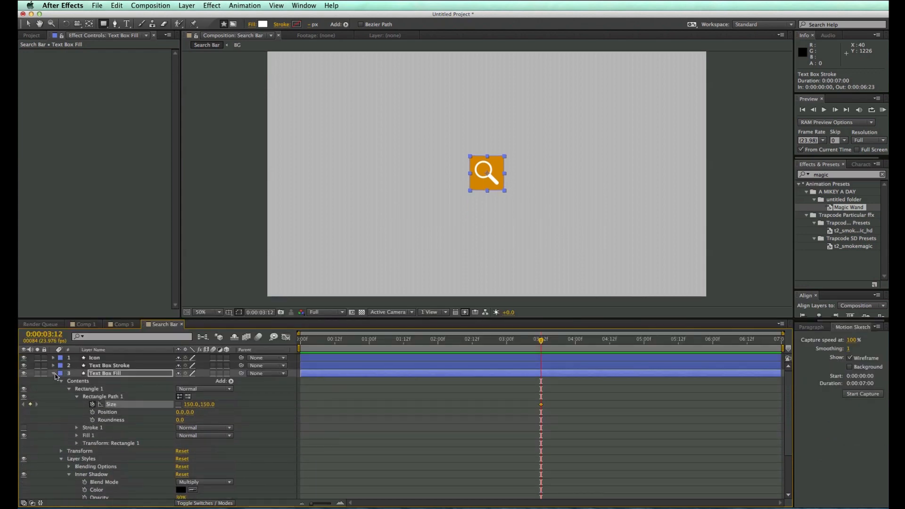
left_click(55, 375)
left_click(348, 366)
left_click(347, 374)
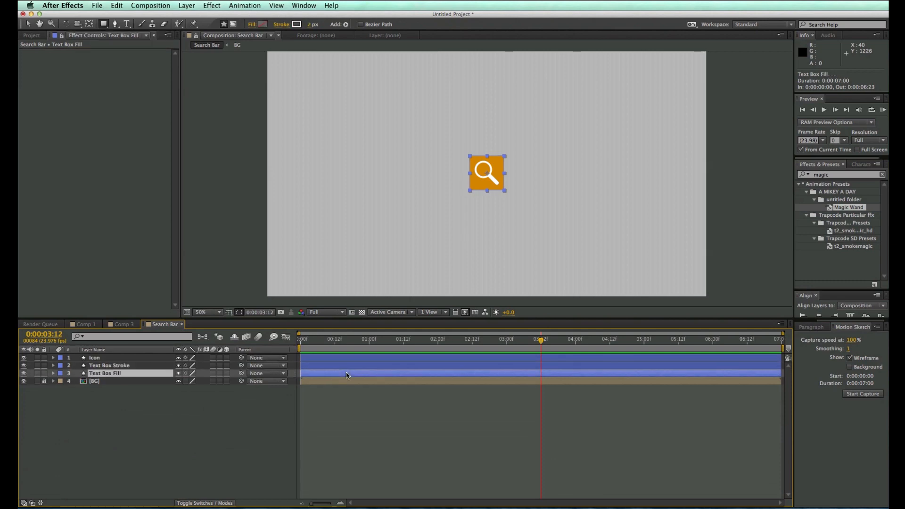
left_click(348, 367, "shift")
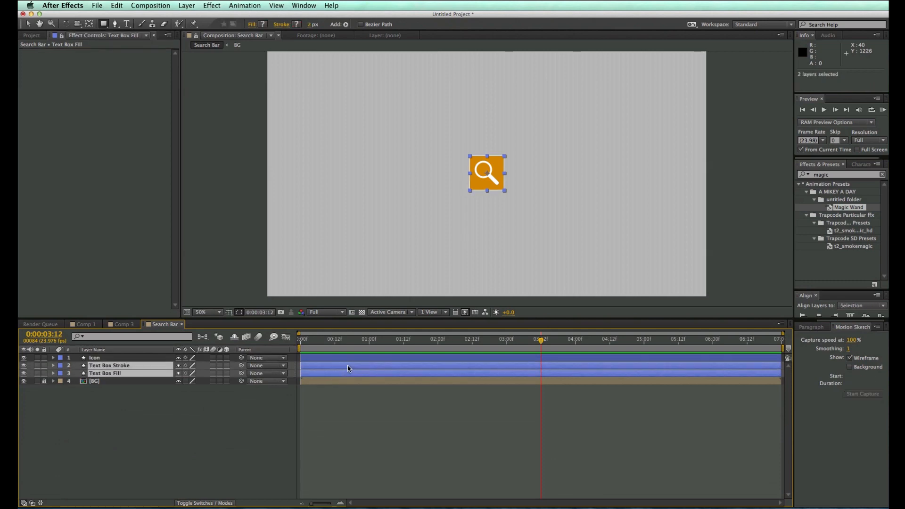
key("u")
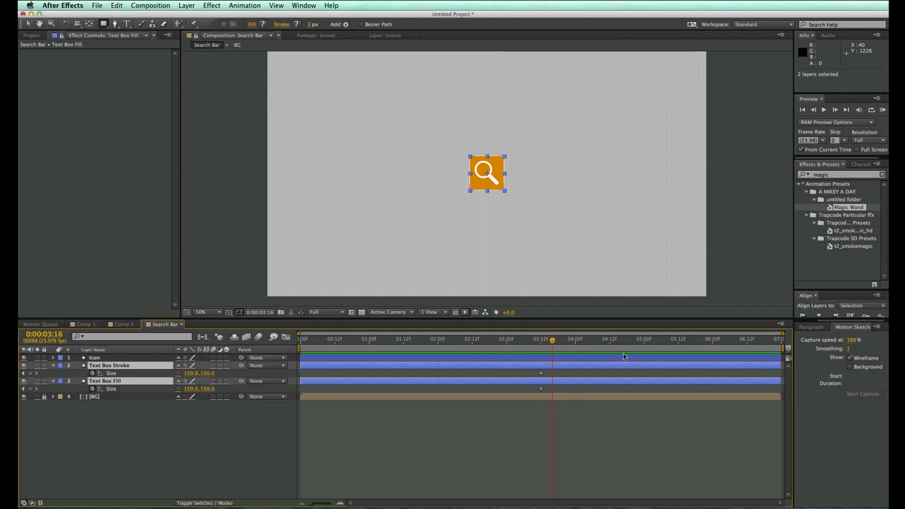
- At 0:00:04:00, set the size width of both the Text Box Stroke and Text Box Fill rectangles to 1000
key("Page_Down")
key("Page_Down")
key("Page_Down")
key("Page_Down")
key("Page_Down")
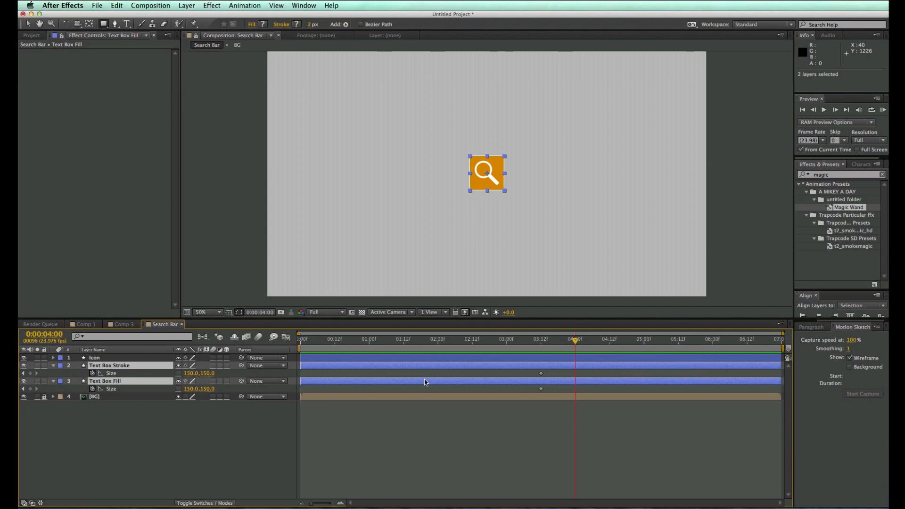
left_click(191, 374)
type("1000")
left_click(189, 389)
type("10")
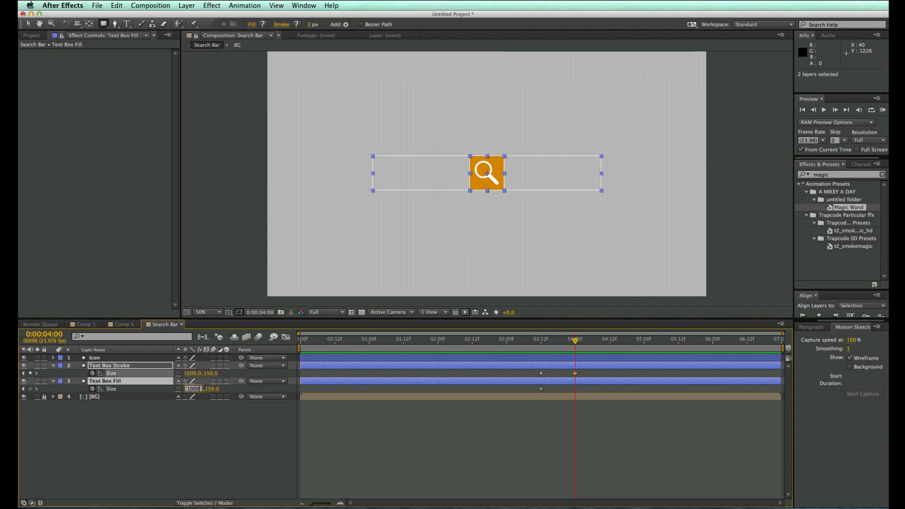
key("Return")
- Preview the text box's widening animation from 0:00:03:12 and select the Icon layer
key("space")
left_click(540, 342)
key("space")
key("space")
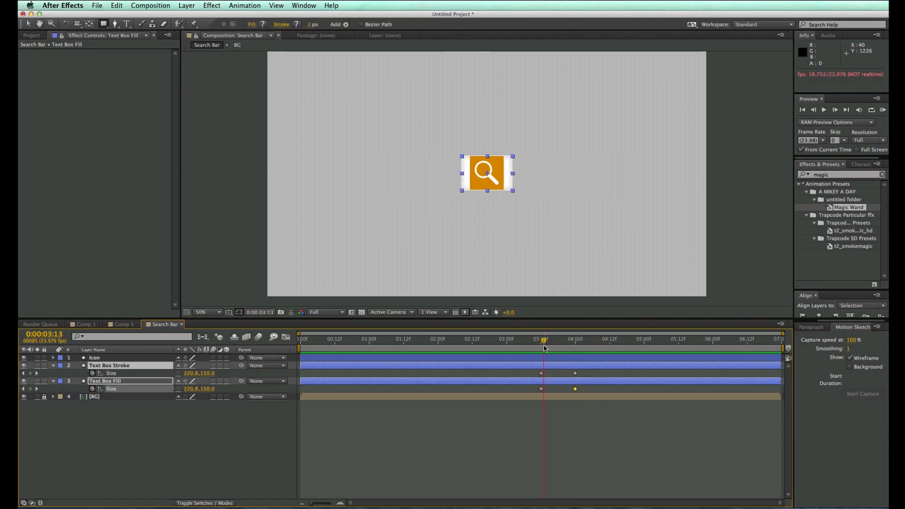
left_click(545, 360)
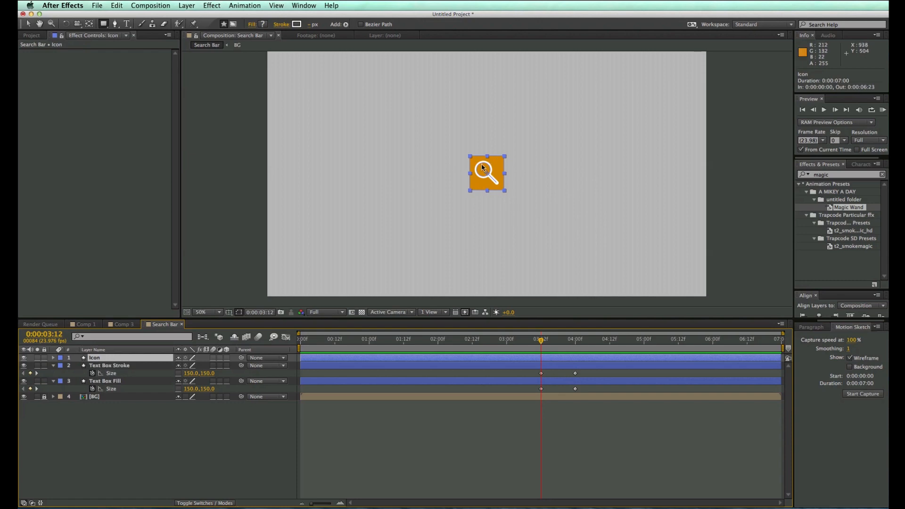
- Add a position keyframe to the Icon layer at 0:00:03:12
left_click(53, 358)
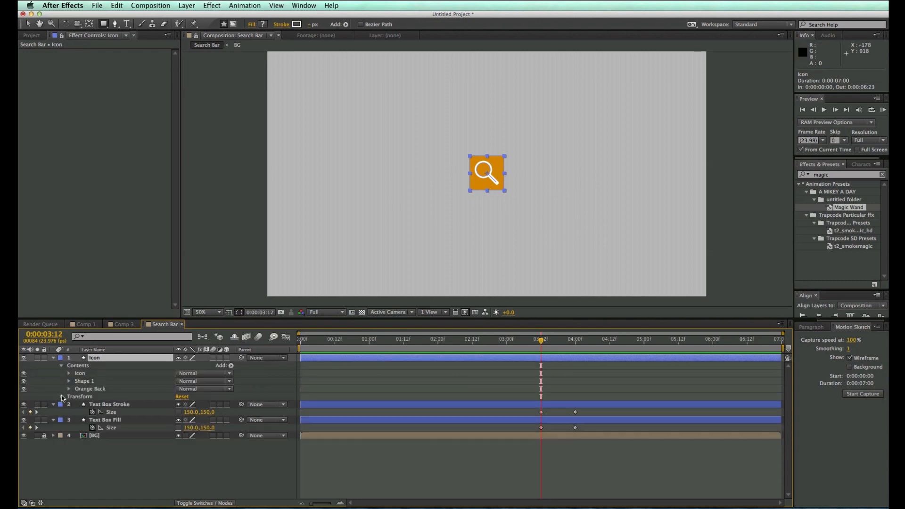
left_click(61, 397)
left_click(77, 412)
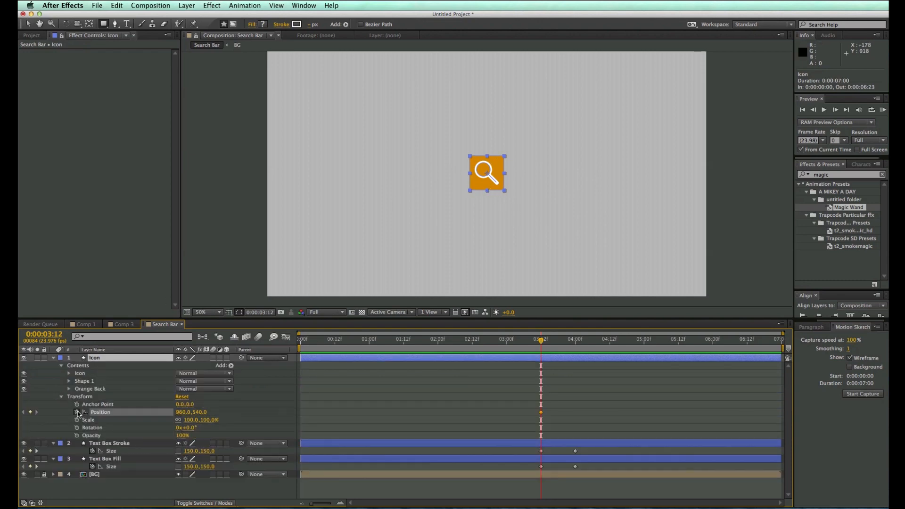
- At 0:00:04:00, offset the Icon layer's X position by +425 to 1385
left_click(575, 341)
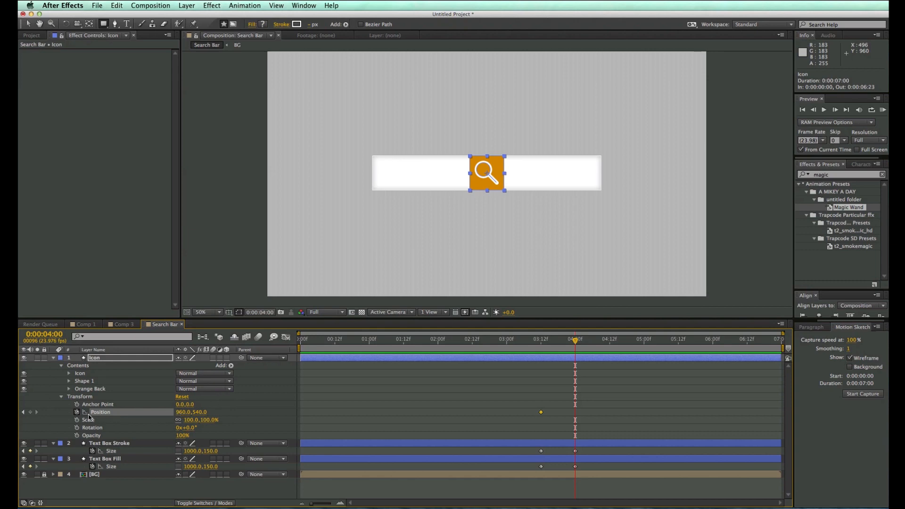
left_click(185, 413)
key("Right")
type("+425")
key("Return")
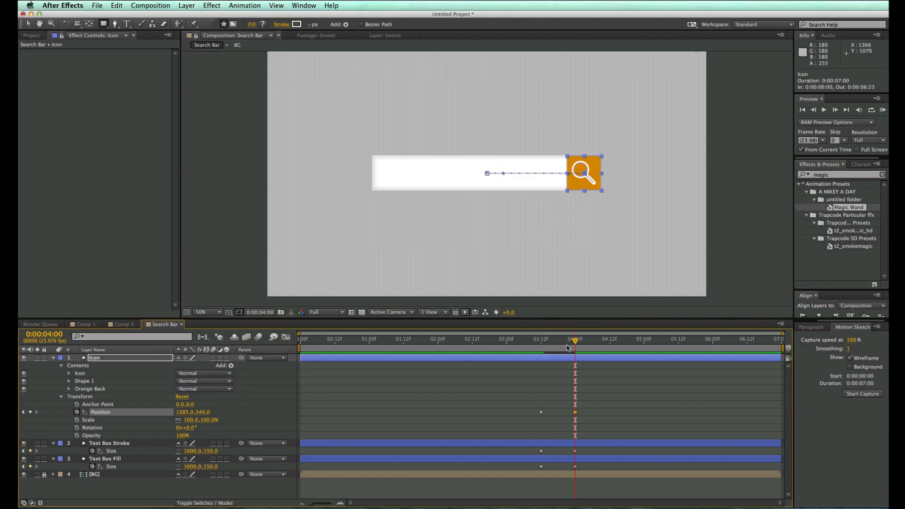
- Preview the icon sliding along with the widening text box from just before 0:00:03:12
left_click_drag(567, 342, 535, 343)
left_click(603, 394)
key("space")
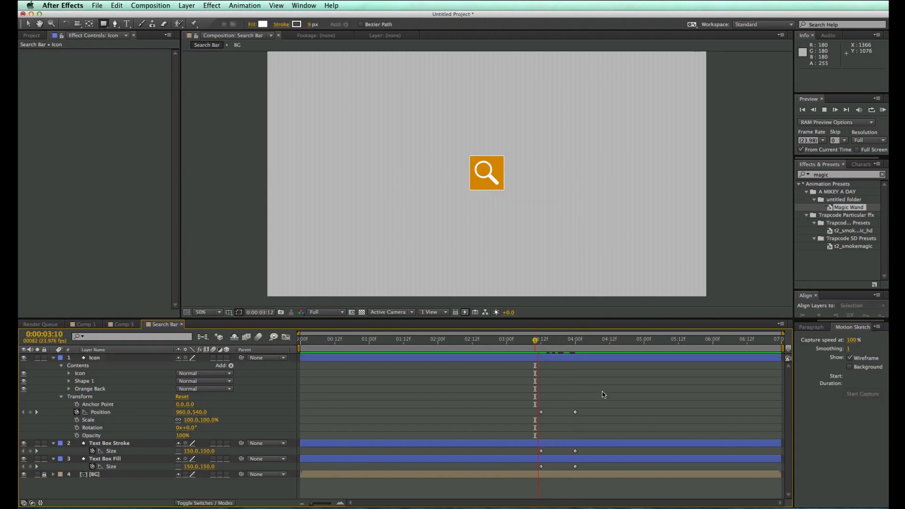
left_click(537, 344)
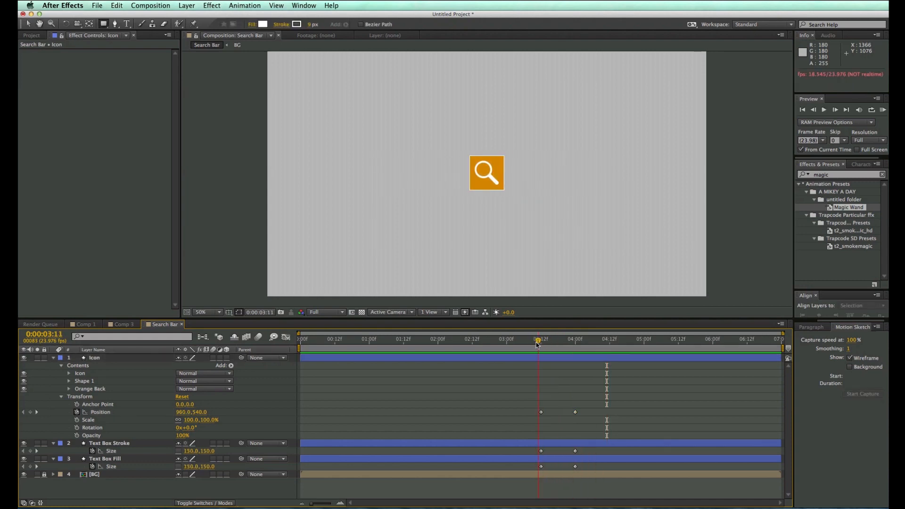
- Show only the keyframed properties of the Icon and both Text Box layers, apply Easy Ease to all their keyframes, and preview the motion
left_click(532, 358)
left_click(510, 459, "shift")
key("u")
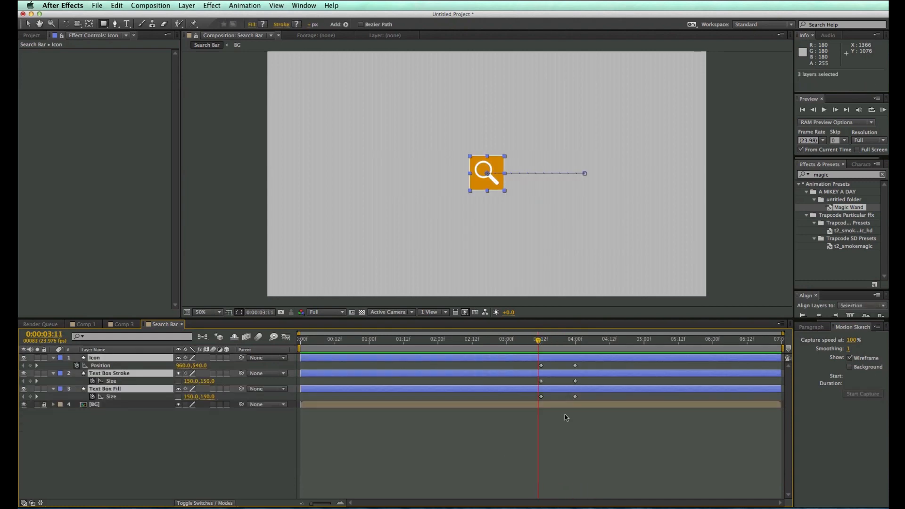
left_click(587, 413)
left_click_drag(587, 413, 514, 354)
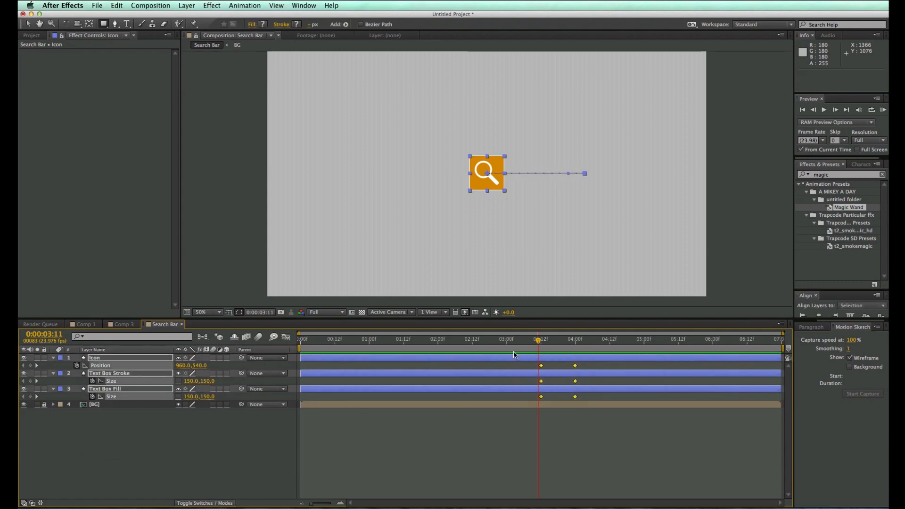
left_click(505, 420)
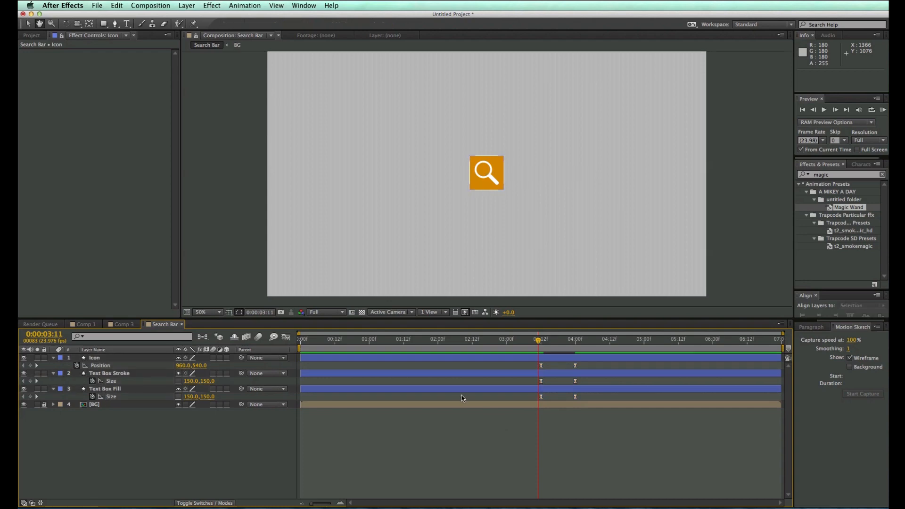
key("space")
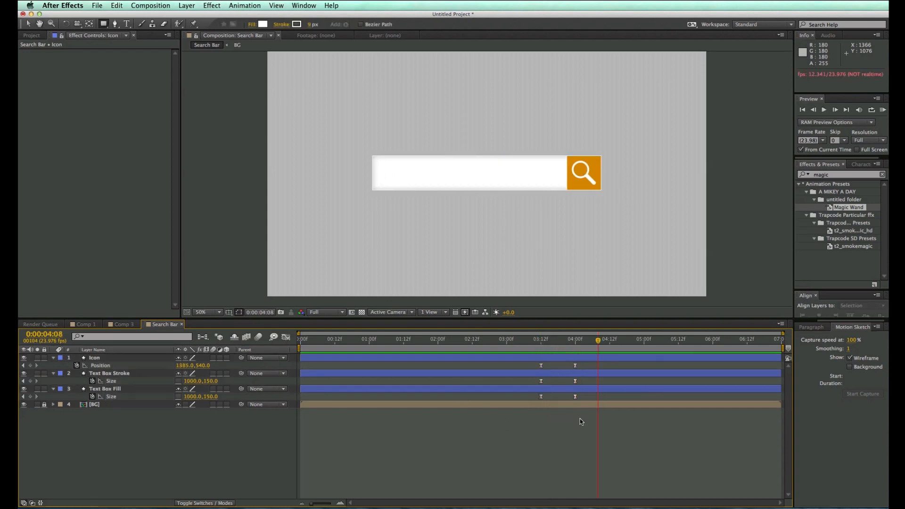
- In the graph editor, lengthen the incoming ease of the Icon's last position keyframe fully so the speed peaks early
key("super+z")
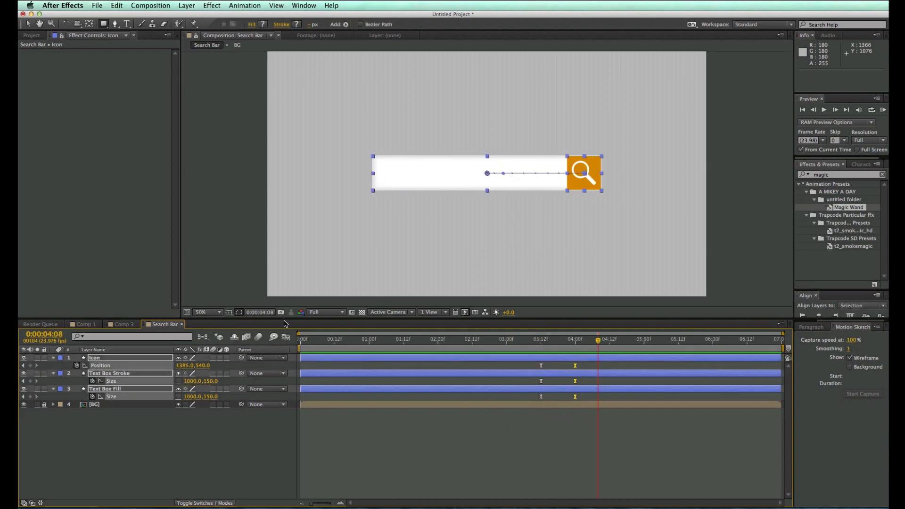
left_click(285, 337)
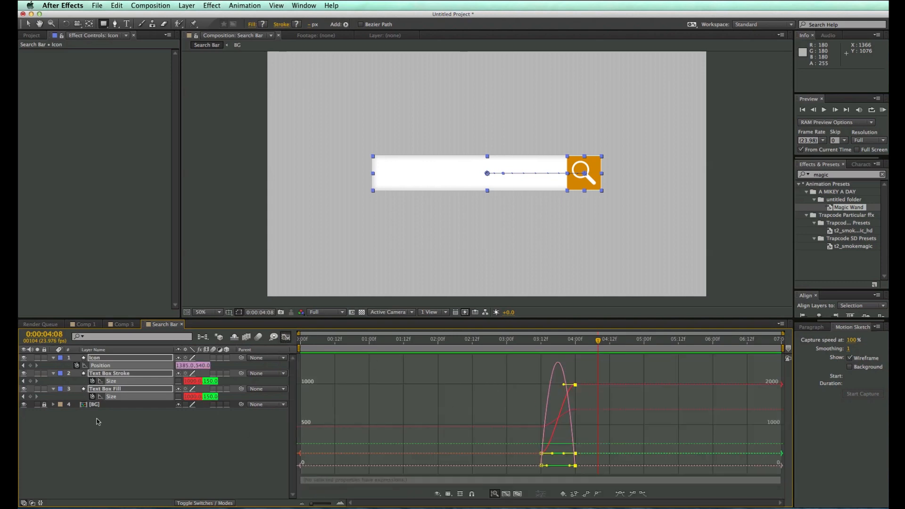
left_click(132, 409)
left_click(108, 366)
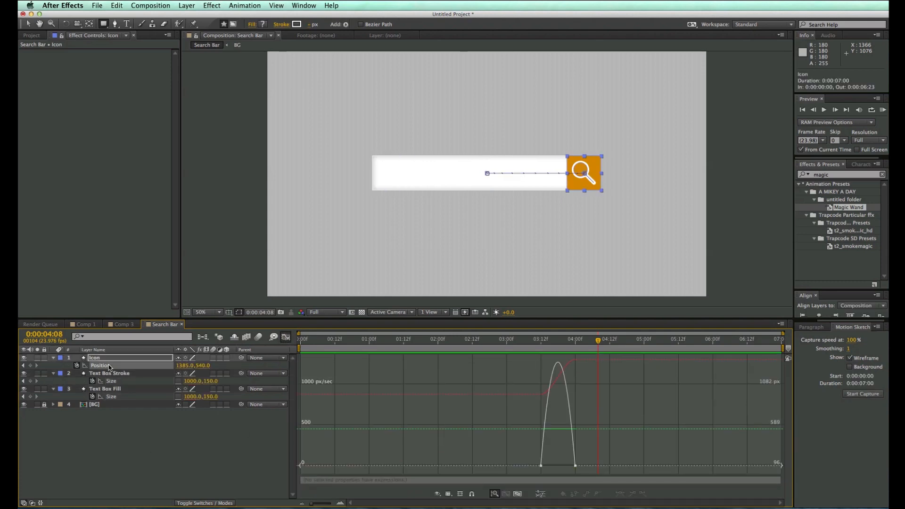
left_click(576, 467)
left_click_drag(568, 467, 524, 467)
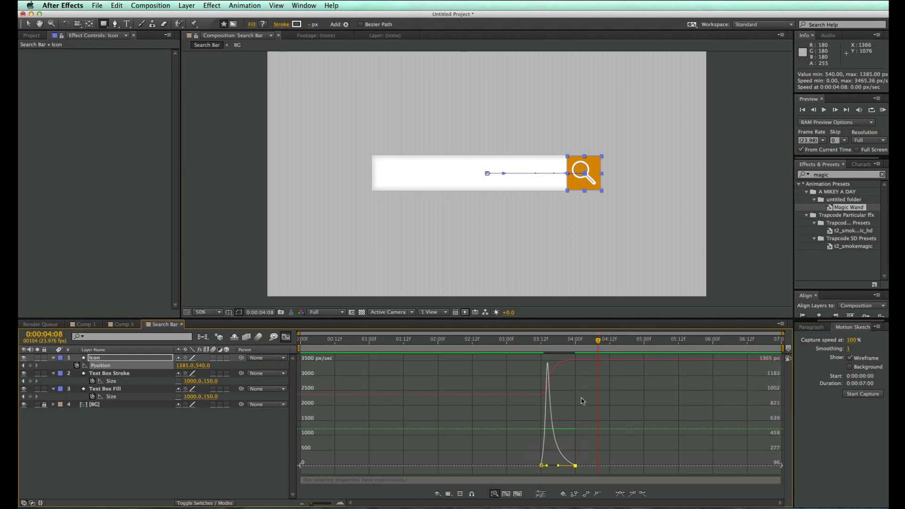
- Stretch the incoming ease of the last size keyframe on Text Box Stroke and Text Box Fill back to the first keyframe's time
left_click(117, 382)
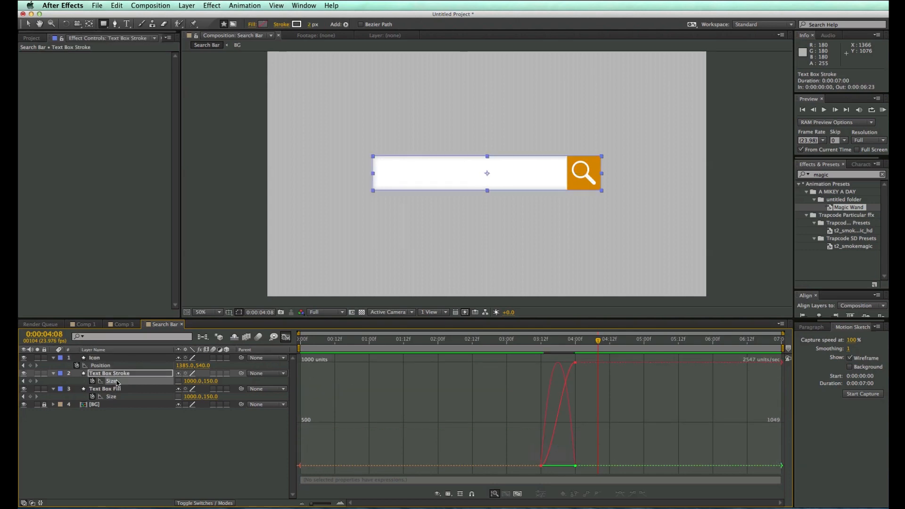
left_click_drag(577, 364, 565, 364)
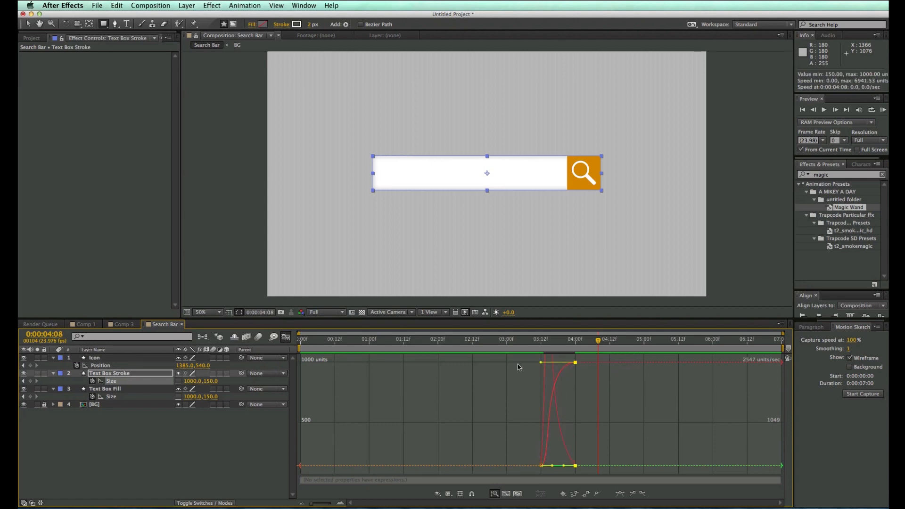
left_click(118, 398)
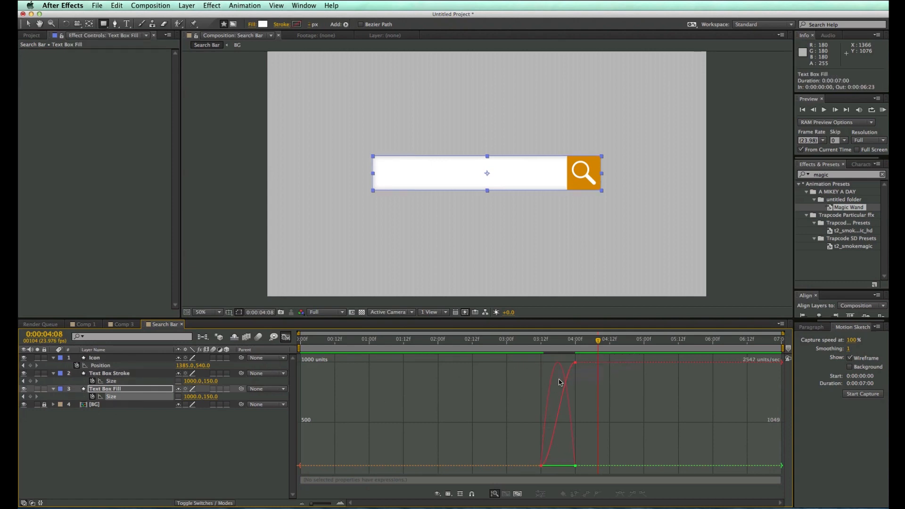
left_click(575, 362)
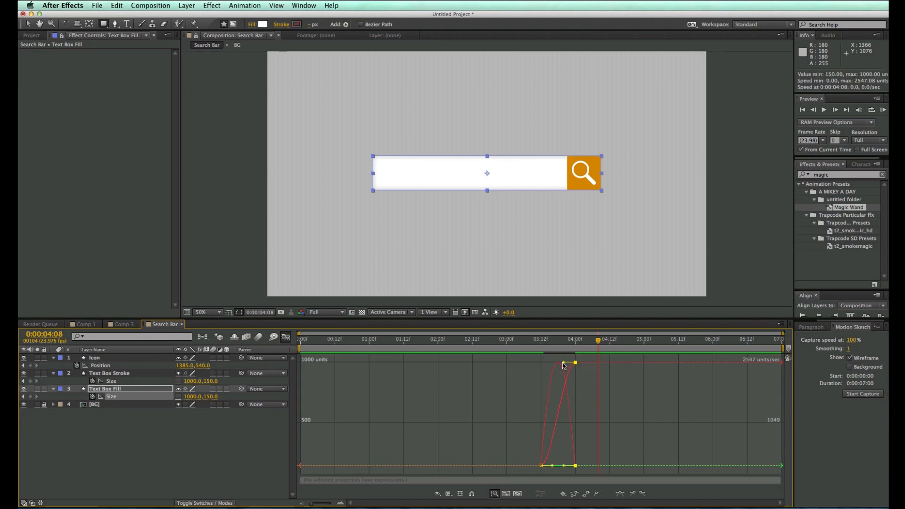
left_click_drag(564, 365, 523, 366)
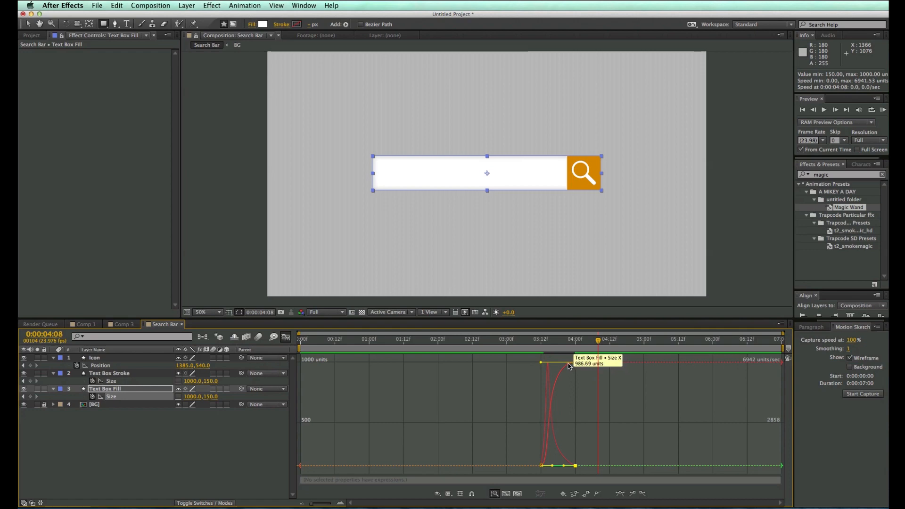
- Preview the eased expansion of the search bar from before 0:00:03:12
left_click_drag(544, 340, 532, 341)
key("space")
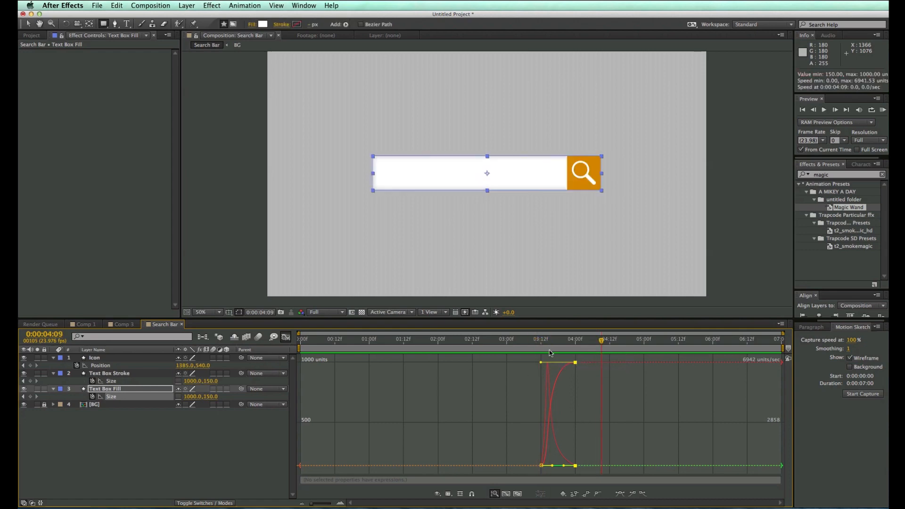
key("space")
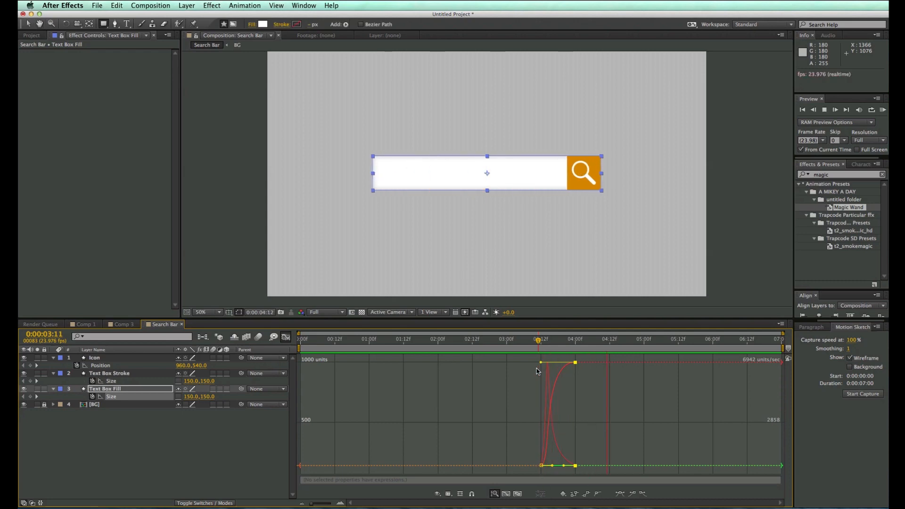
- Leave the graph editor, shift the end keyframes of all three layers about three frames later, and preview from 0:00:02:12
left_click(286, 337)
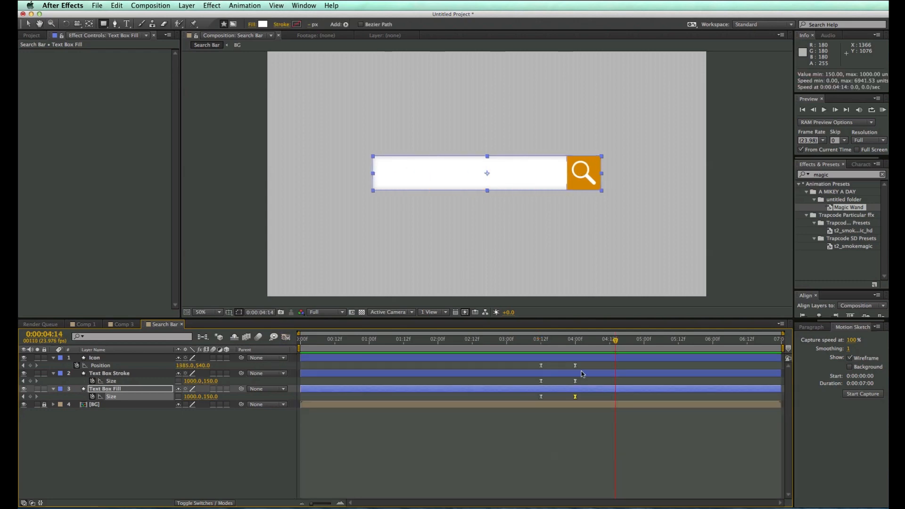
left_click_drag(598, 432, 584, 365)
left_click(542, 339)
left_click(572, 463)
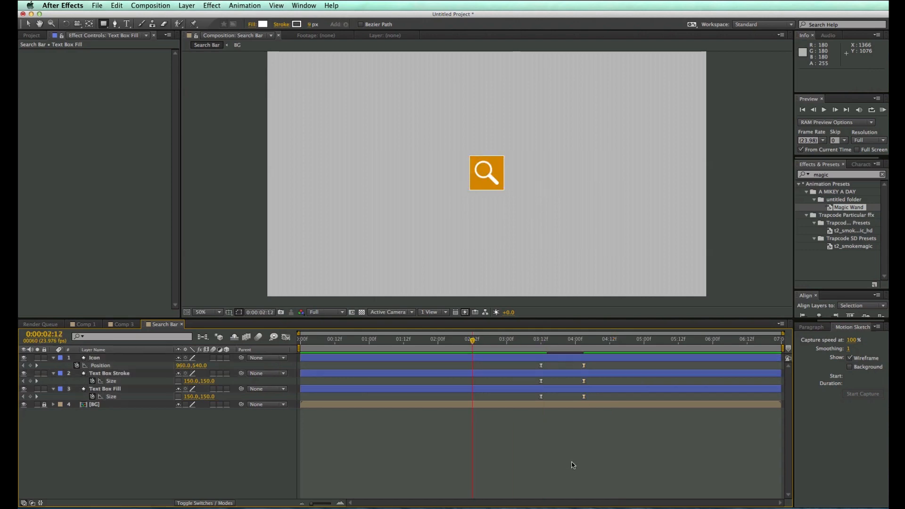
key("space")
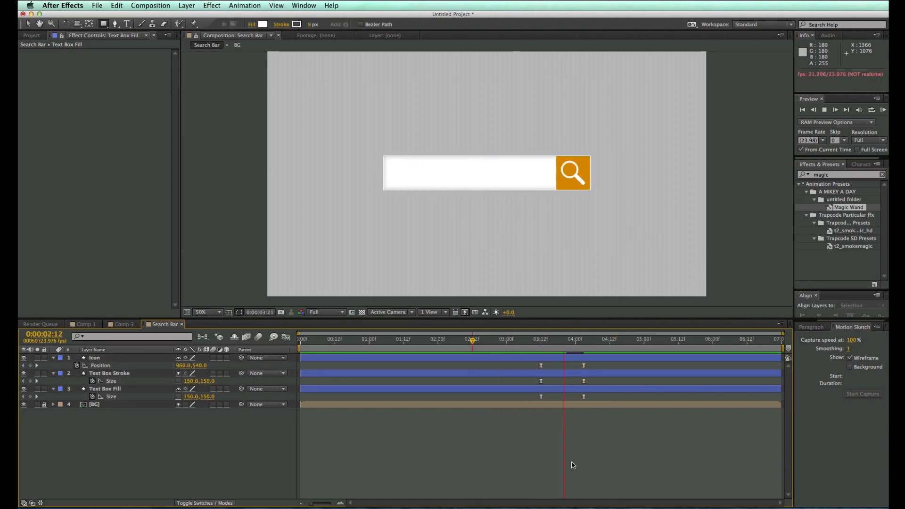
key("space")
- Set the current time to 0:00:03:12 and place mouse-cursor-icon.jpg as the uppermost layer of the Search Bar composition
mouse_move(528, 350)
left_mouse_down()
mouse_move(597, 352)
mouse_move(541, 355)
left_mouse_up()
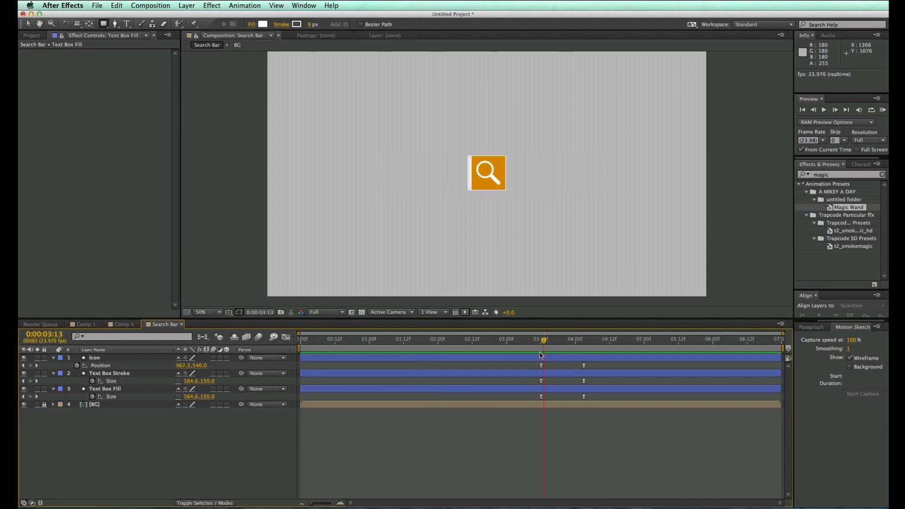
left_click_drag(545, 342, 543, 344)
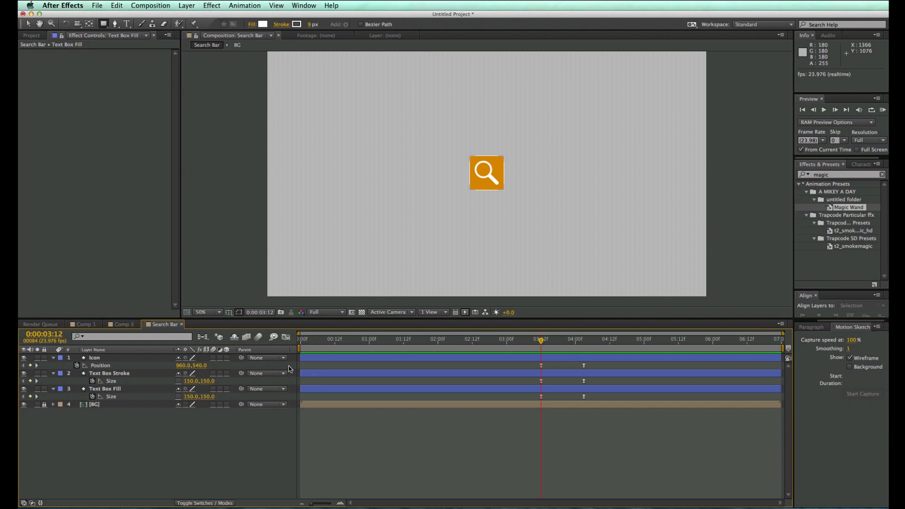
left_click(31, 36)
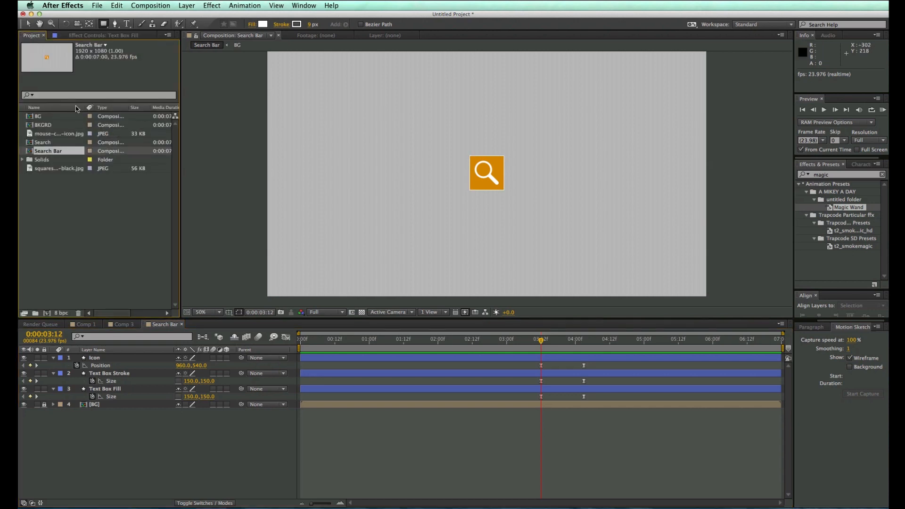
left_click(63, 175)
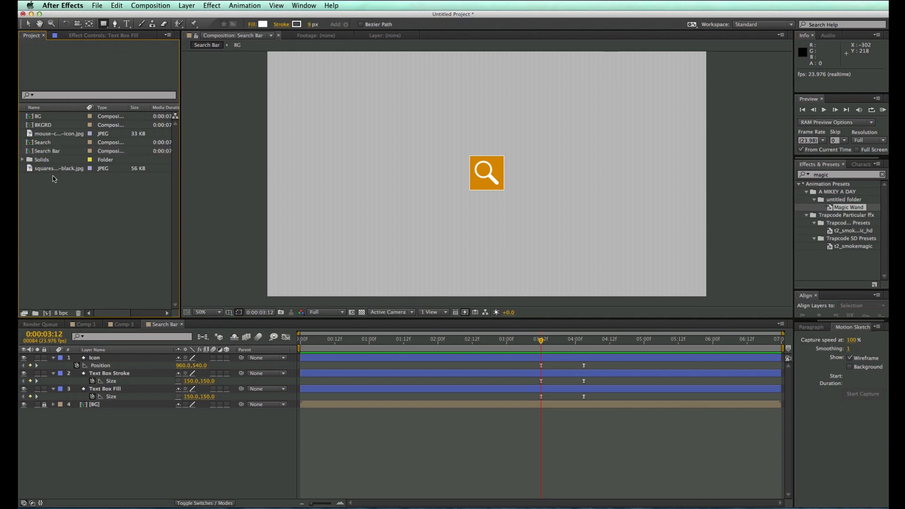
left_click_drag(57, 134, 495, 182)
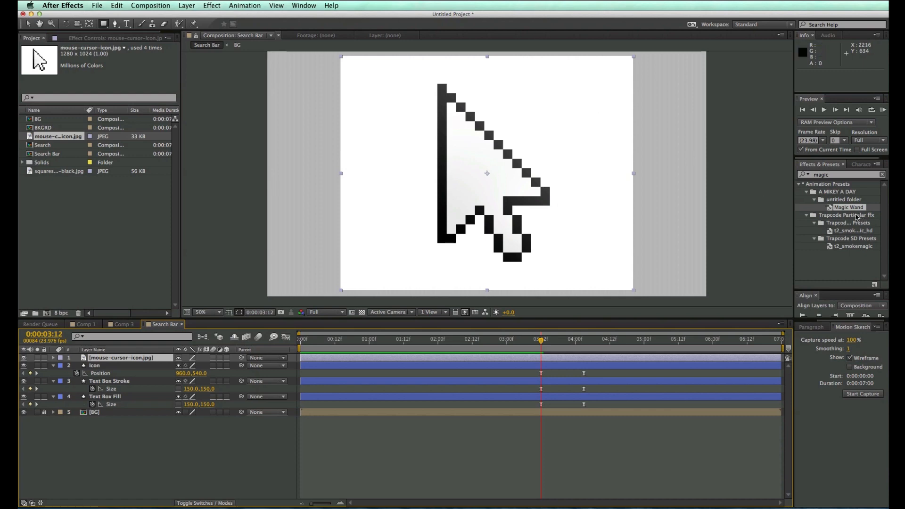
- Apply the Magic Wand preset to the mouse cursor layer and expand only its Point Control, Color Control and Tolerance settings
left_click_drag(832, 211, 547, 145)
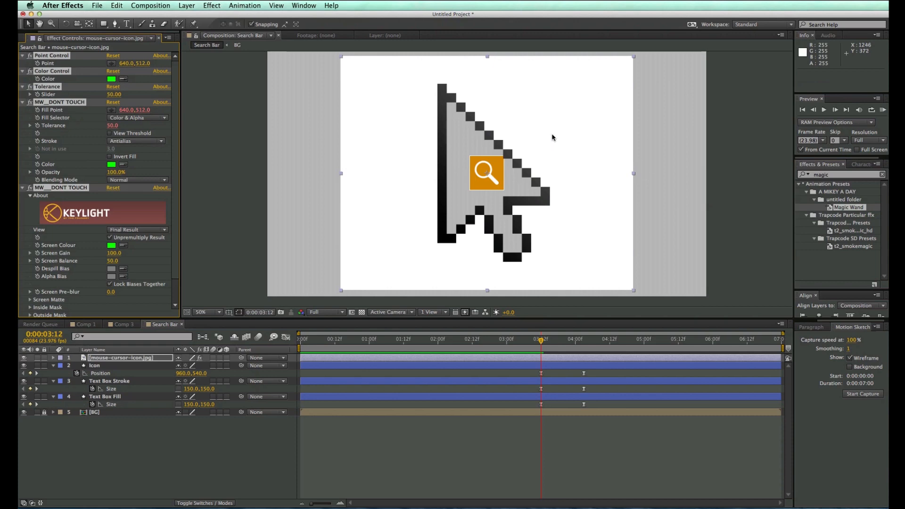
left_click(22, 55, "super")
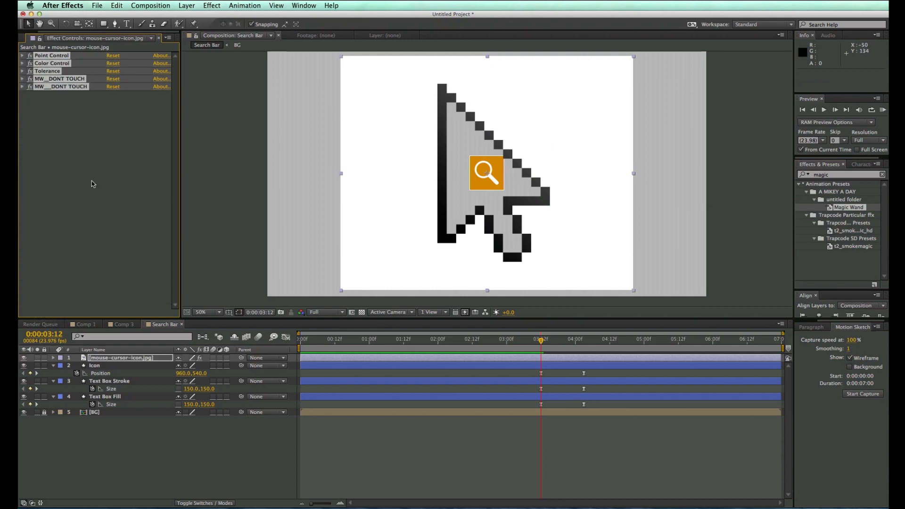
left_click(22, 56)
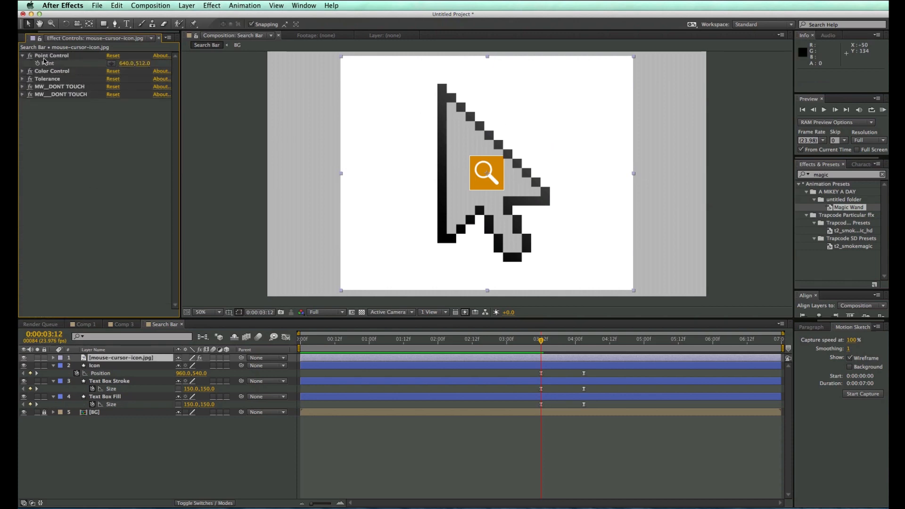
left_click(22, 72)
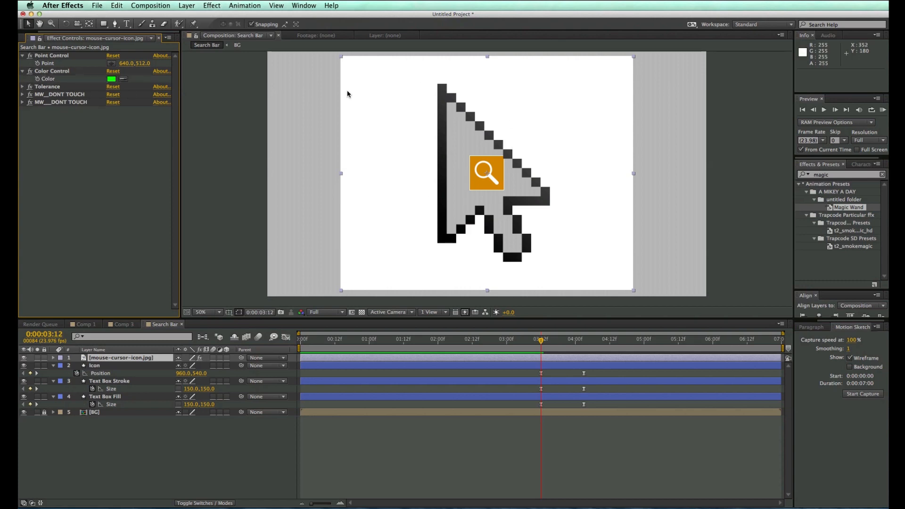
left_click(22, 86)
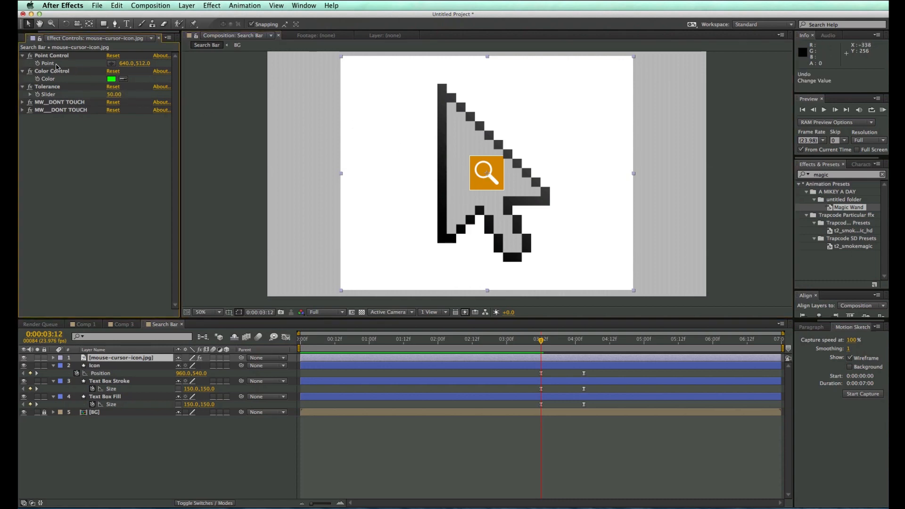
- Set the Magic Wand's control point on the white background beside the cursor, at 300, 374, to key it out
left_click(112, 63)
left_click(410, 146)
left_click(410, 144)
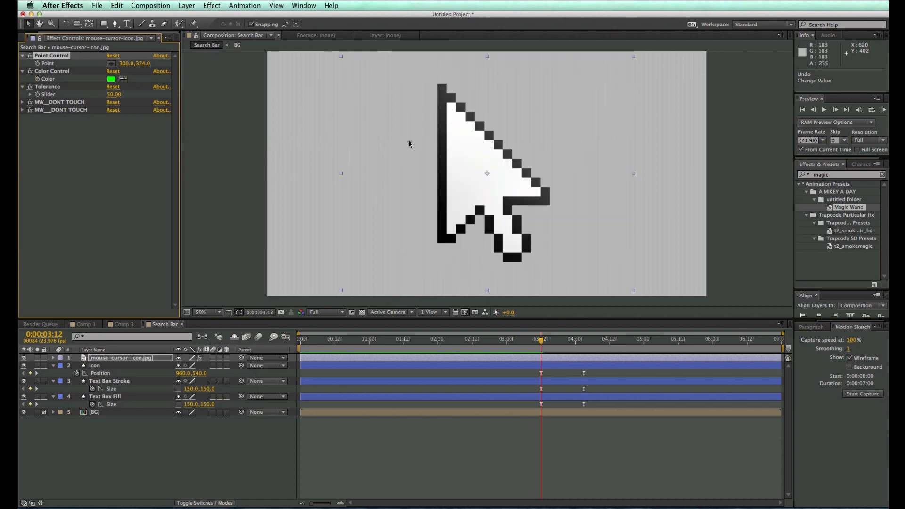
- Refine the Magic Wand key to point 236, 374 with tolerance 12, and scale the mouse cursor layer down to 9%
left_click_drag(409, 144, 508, 190)
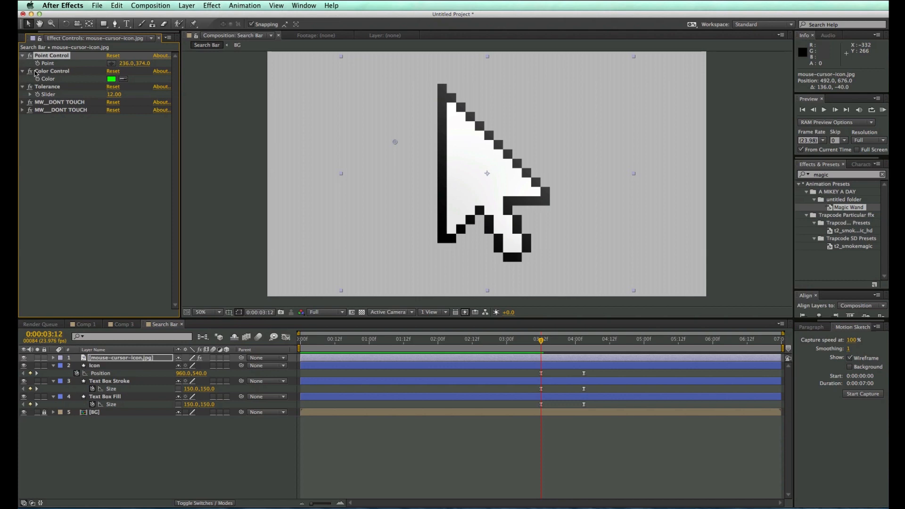
key("s")
left_click_drag(191, 369, 150, 367)
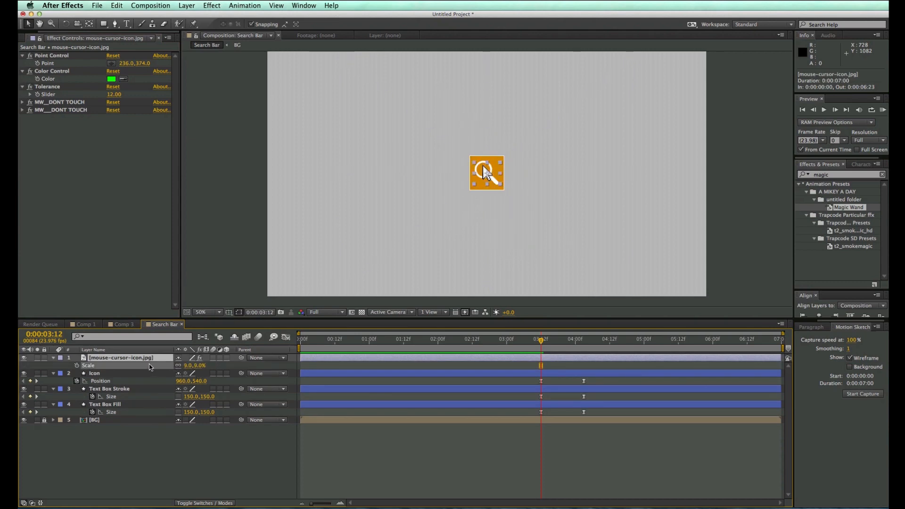
- Move the small mouse cursor out of the frame, just below the lower edge at about 1456, 1128
left_click_drag(485, 172, 519, 219)
left_click(550, 227)
left_click(593, 198)
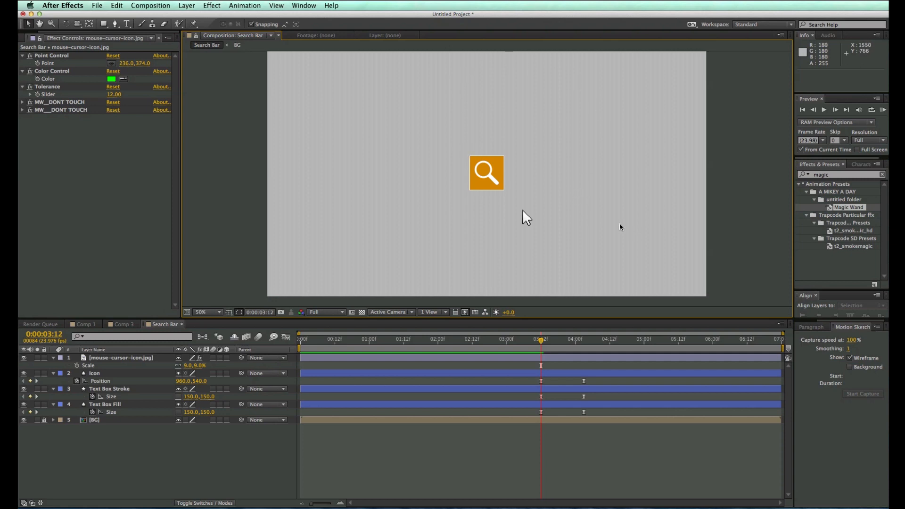
left_click_drag(527, 219, 585, 355)
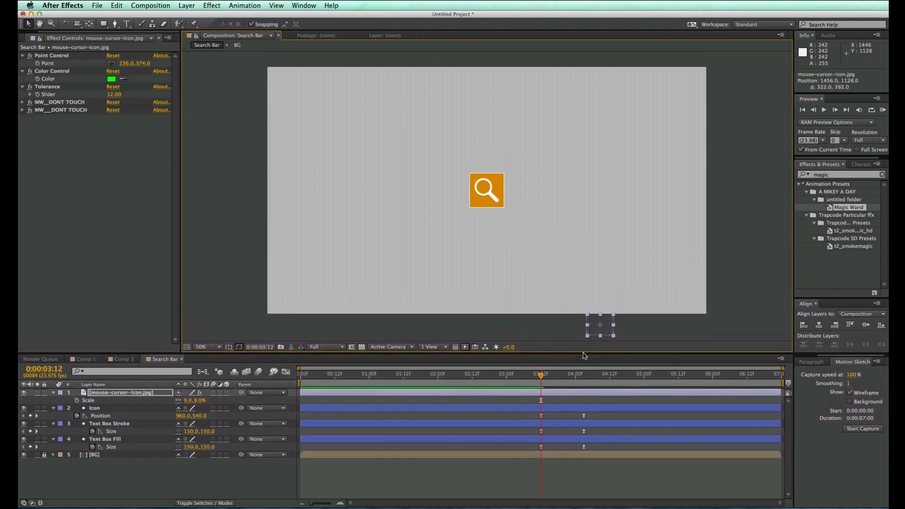
- Record a Motion Sketch from 0:00:00:00, moving the cursor from below the frame up to the icon and back out past the lower edge
left_click_drag(542, 375, 539, 394)
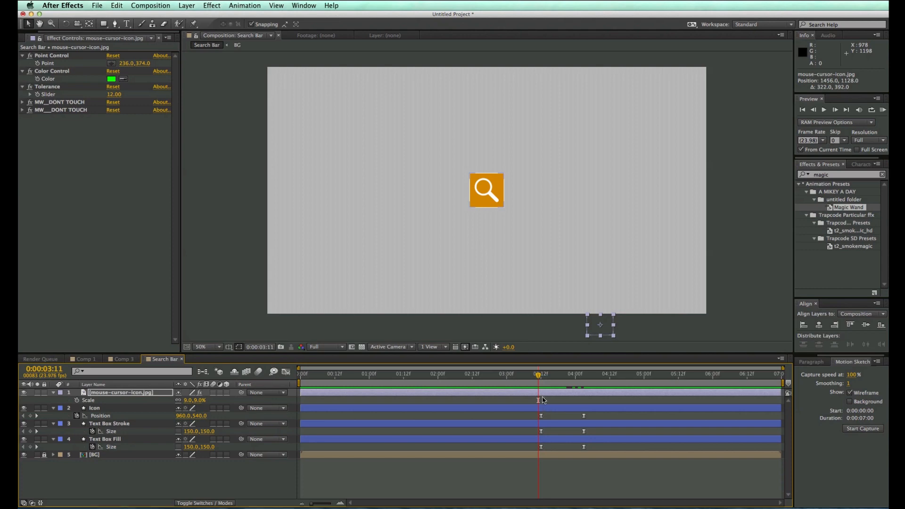
left_click_drag(539, 377, 300, 376)
left_click(312, 6)
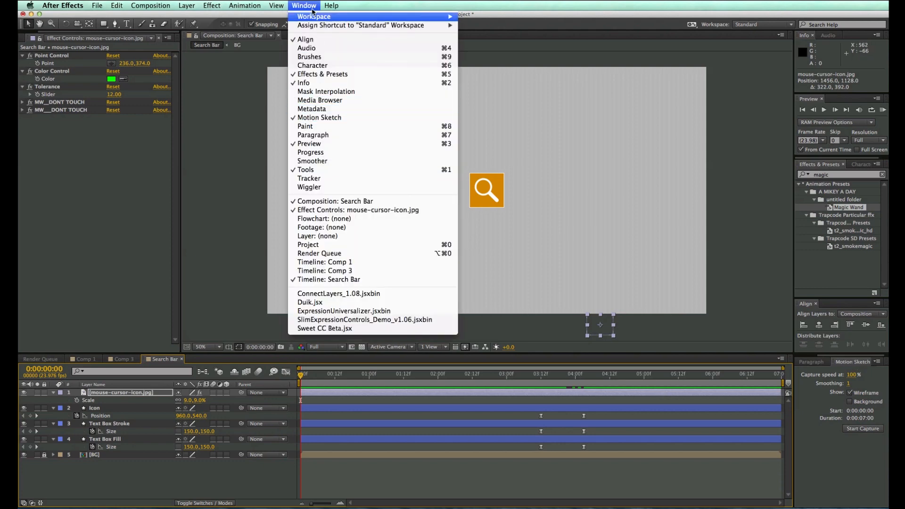
left_click(309, 6)
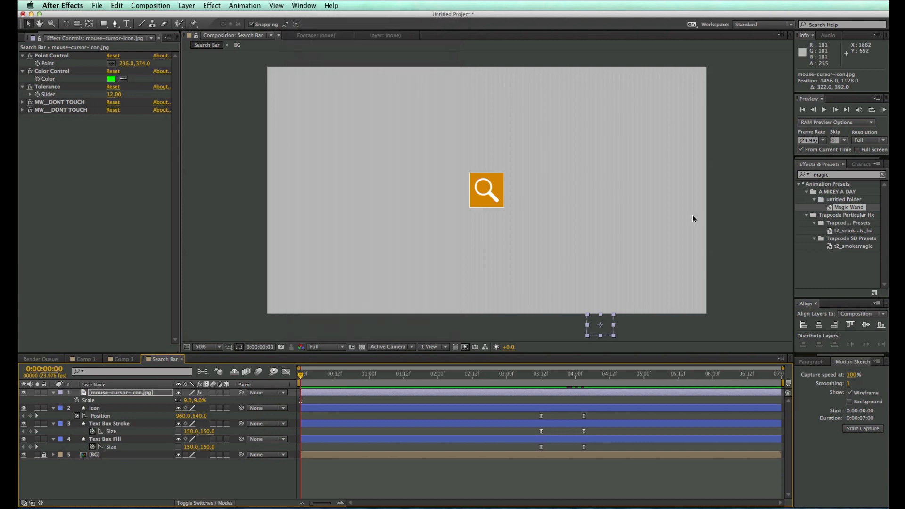
left_click(857, 429)
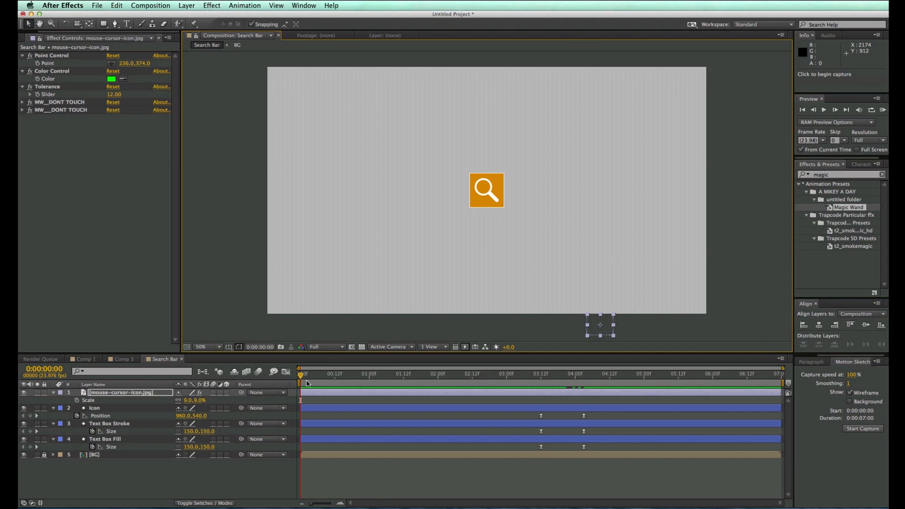
mouse_move(607, 332)
left_mouse_down()
mouse_move(536, 227)
mouse_move(487, 198)
mouse_move(493, 203)
mouse_move(415, 243)
mouse_move(397, 333)
left_mouse_up()
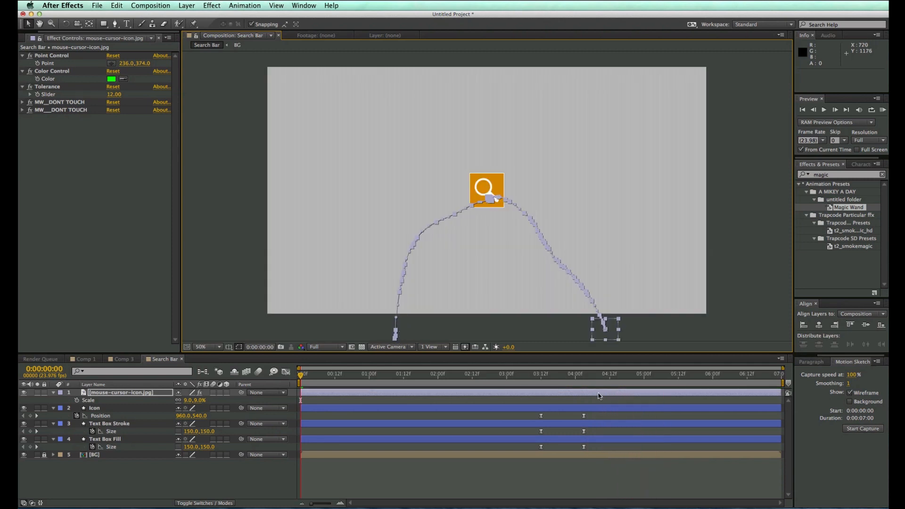
- Deselect the cursor layer and preview its recorded motion from the beginning
left_click(417, 475)
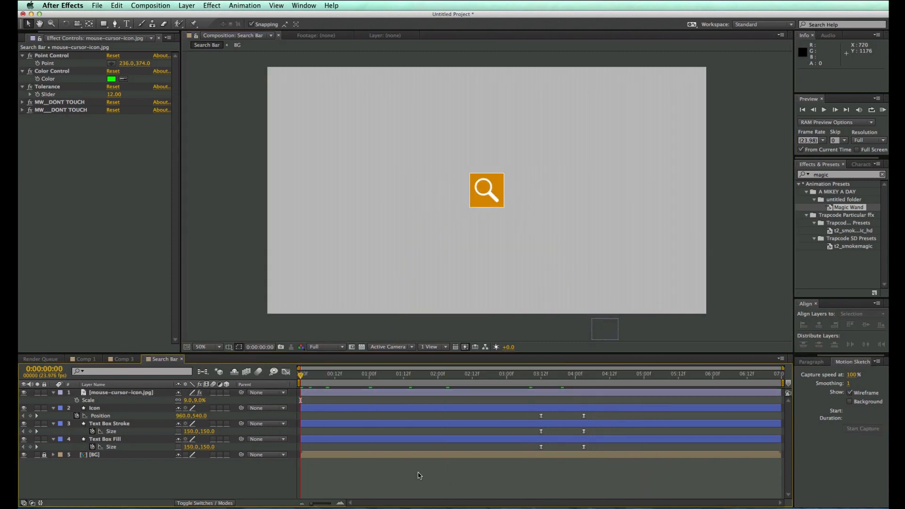
key("space")
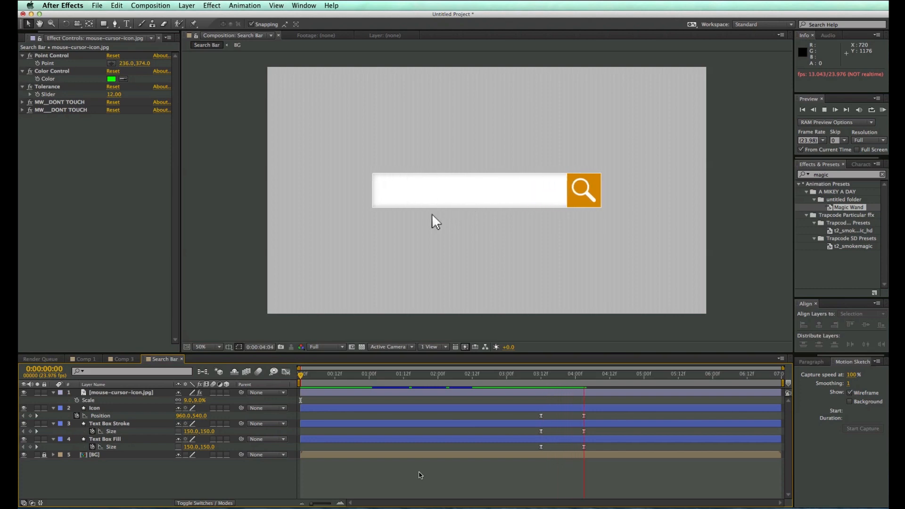
key("space")
- Add a Rotation keyframe to the mouse cursor layer at 0:00:03:05, where the cursor rests on the icon
left_click_drag(554, 376, 522, 381)
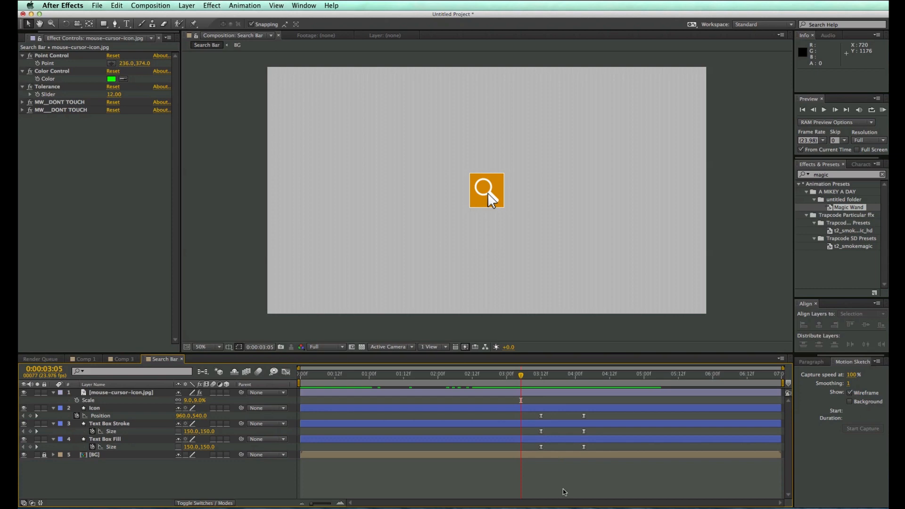
left_click(531, 394)
left_click(571, 481)
left_click(534, 395)
key("r")
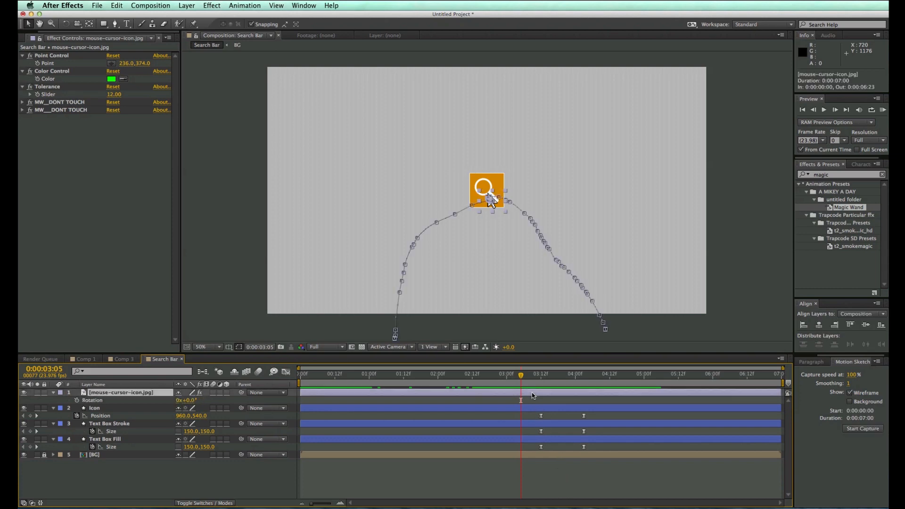
left_click(77, 401)
- Add a second, unchanged Rotation keyframe to the mouse cursor layer four frames further on, at 0:00:03:09
key("Page_Down")
key("Page_Down")
key("Page_Down")
key("Page_Down")
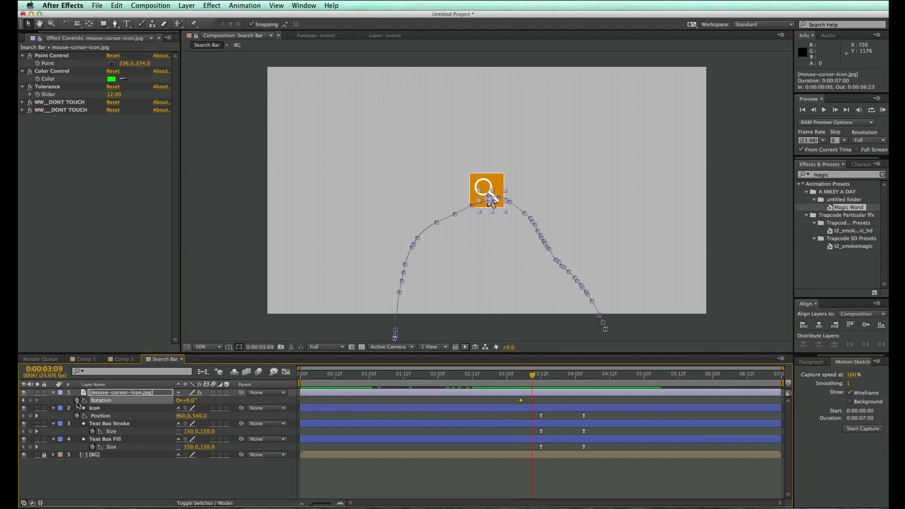
key("Page_Up")
key("Page_Up")
key("Page_Up")
key("Page_Up")
key("Page_Down")
key("Page_Up")
key("Page_Down")
key("Page_Down")
key("Page_Down")
left_click(30, 404)
left_click(30, 400)
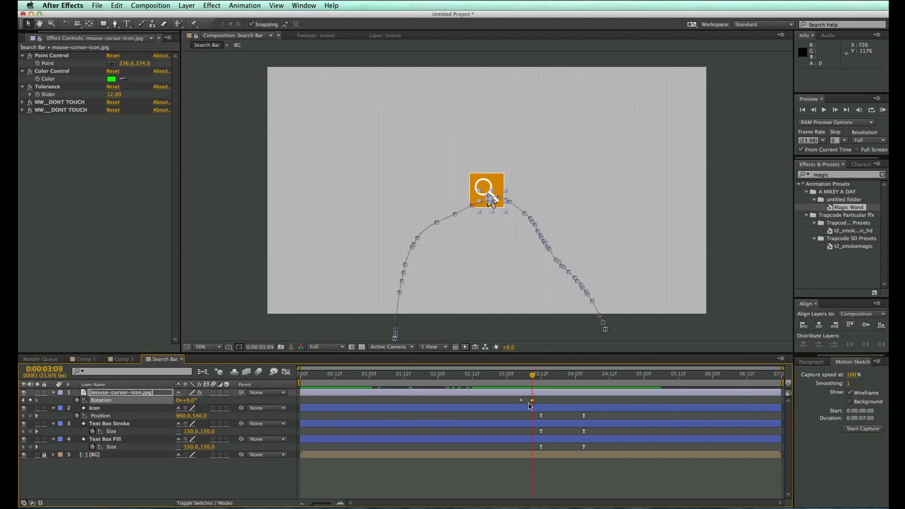
- Set the cursor's rotation to -7° at 0:00:03:07, midway between its two keyframes, and deselect the layer
key("Page_Up")
key("Page_Up")
left_click(191, 403)
type("7")
key("Return")
left_click(526, 492)
- Preview the cursor's tilting click several times, starting around 0:00:03:03
left_click(516, 375)
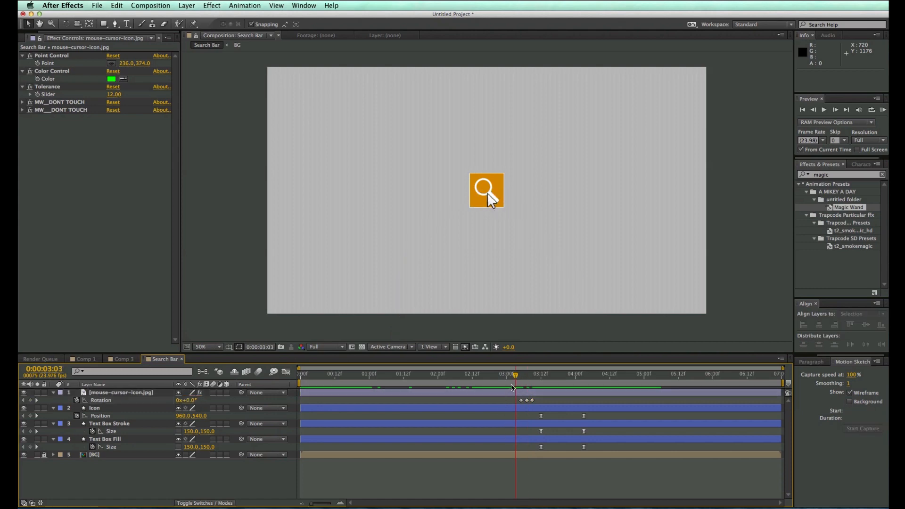
key("space")
key("space")
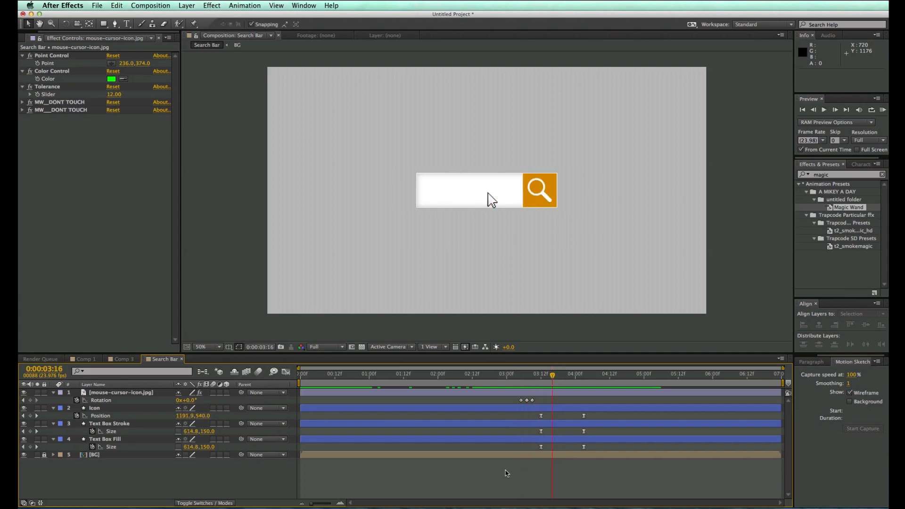
left_click(518, 376)
key("space")
left_click_drag(539, 376, 511, 376)
key("space")
key("space")
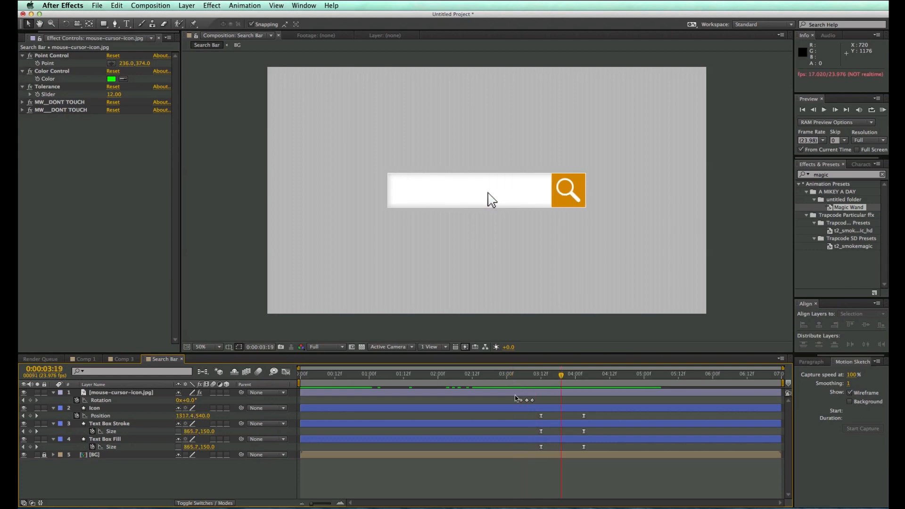
- Go to 0:00:03:05 and apply the Invert and CC Composite effects to the Icon layer
left_click(521, 376)
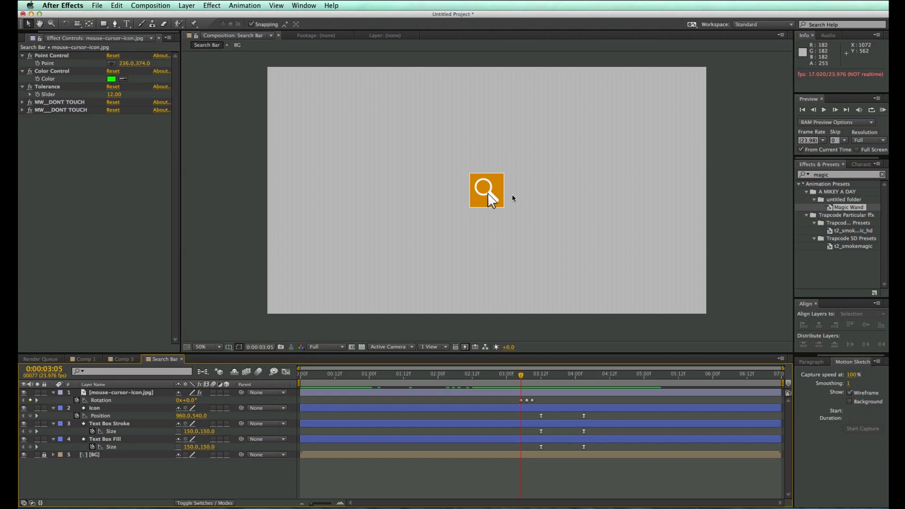
left_click(535, 408)
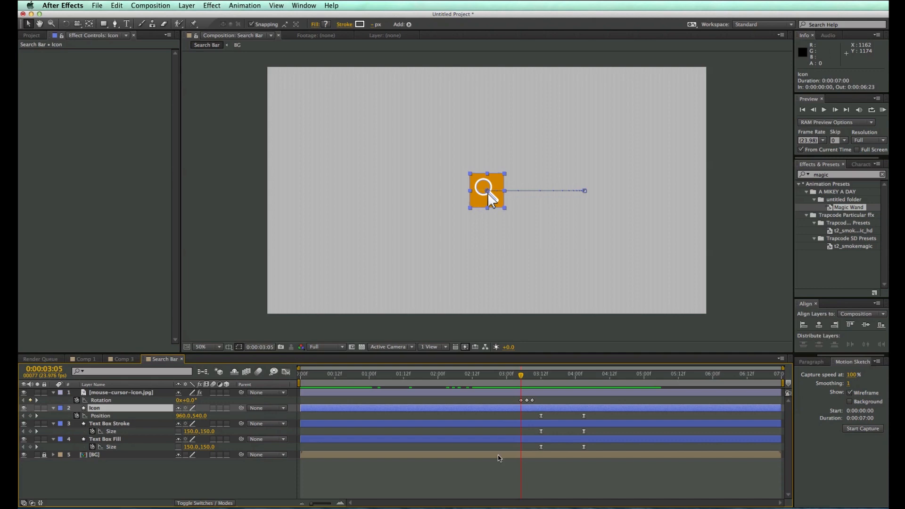
left_click(506, 476)
left_click(516, 408)
left_click(209, 6)
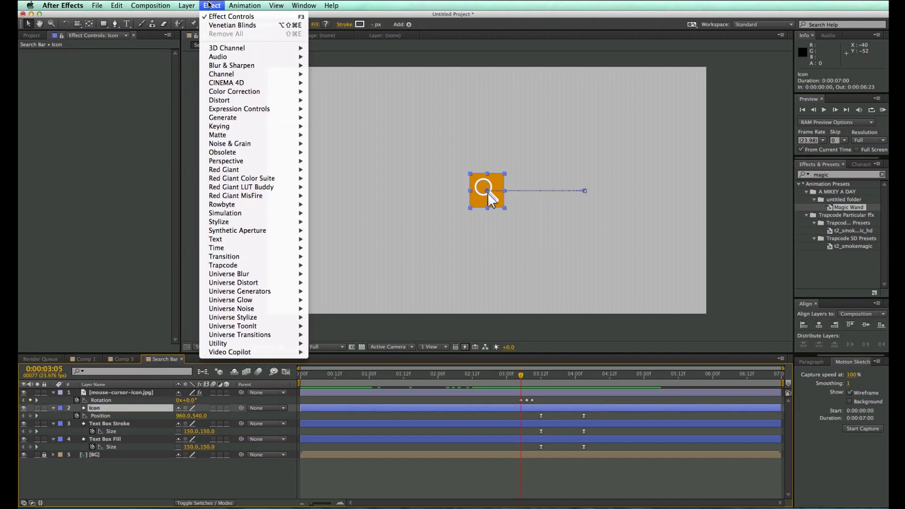
mouse_move(300, 75)
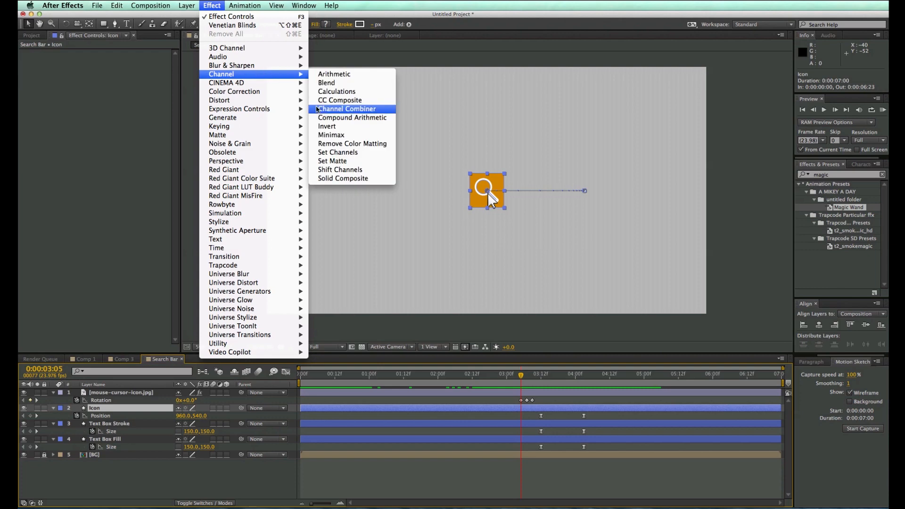
left_click(330, 126)
left_click(213, 5)
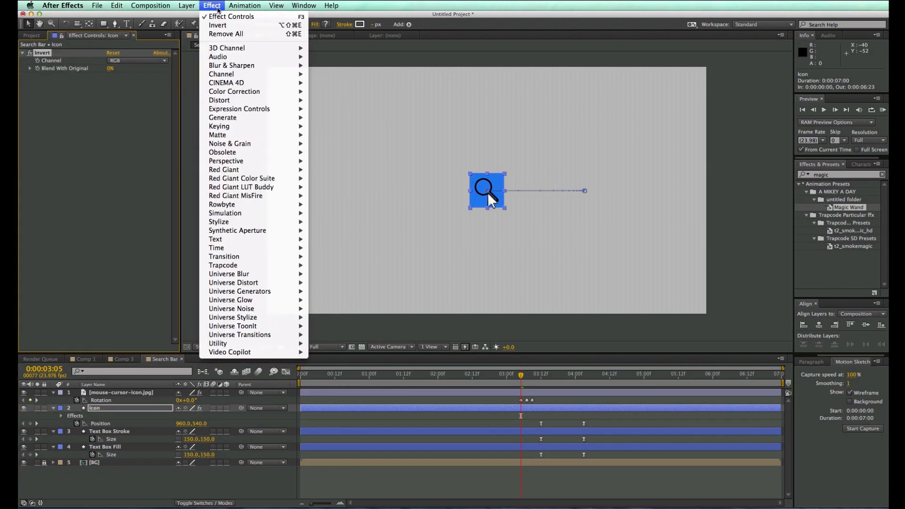
mouse_move(249, 77)
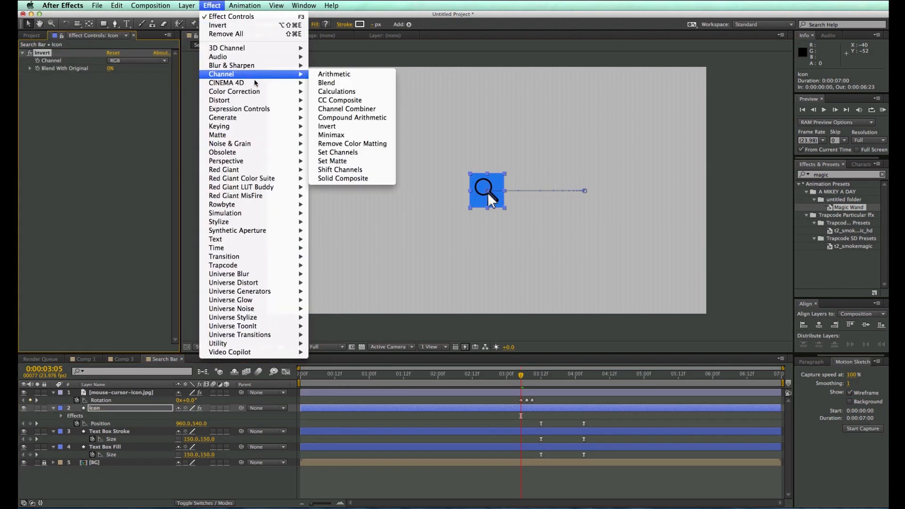
left_click(346, 100)
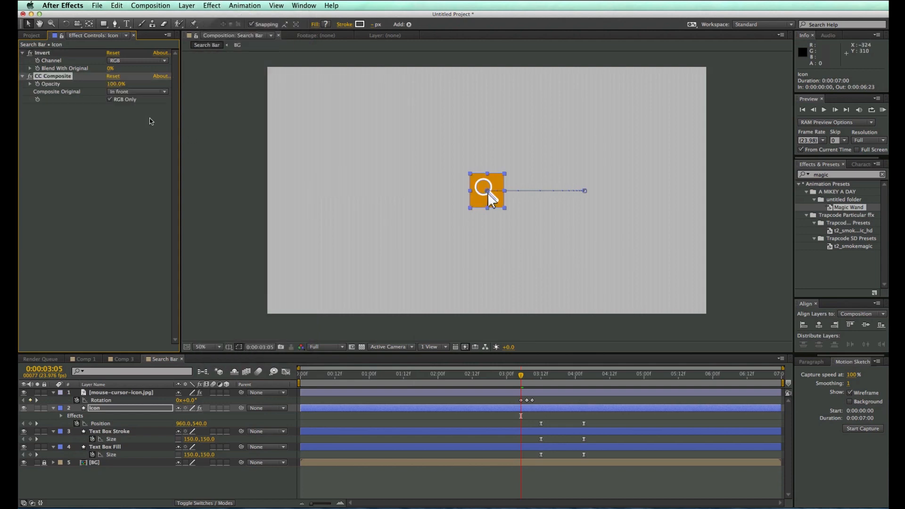
- Keyframe the Icon layer's CC Composite opacity at 100% at both 0:00:03:05 and 0:00:03:09
left_click(38, 84)
key("Page_Down")
key("Page_Down")
key("Page_Down")
key("Page_Down")
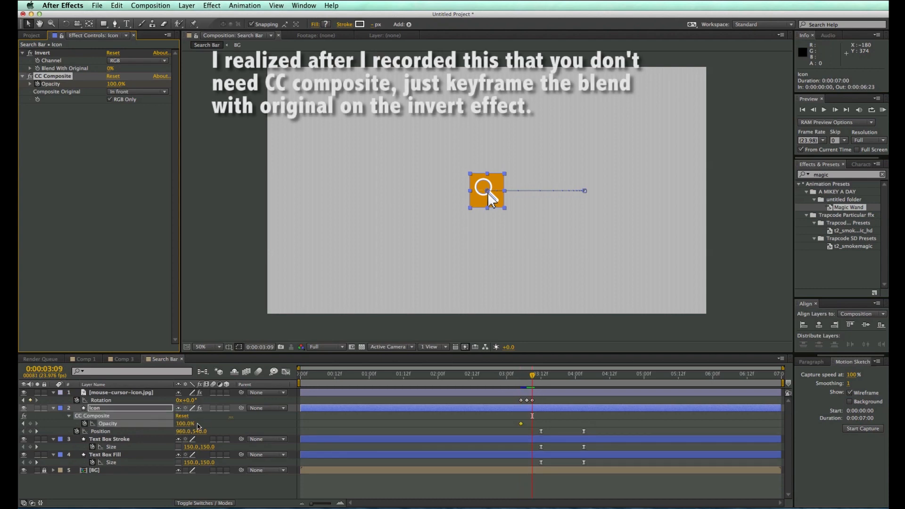
left_click(31, 424)
- Set the CC Composite opacity to 28% at 0:00:03:07 and deselect the Icon layer
key("Page_Up")
key("Page_Up")
left_click_drag(111, 84, 92, 83)
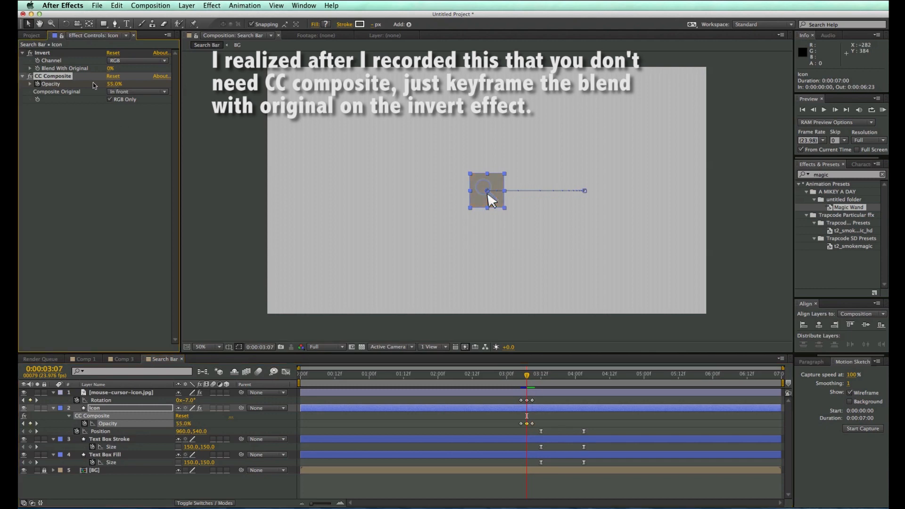
left_click_drag(95, 83, 83, 87)
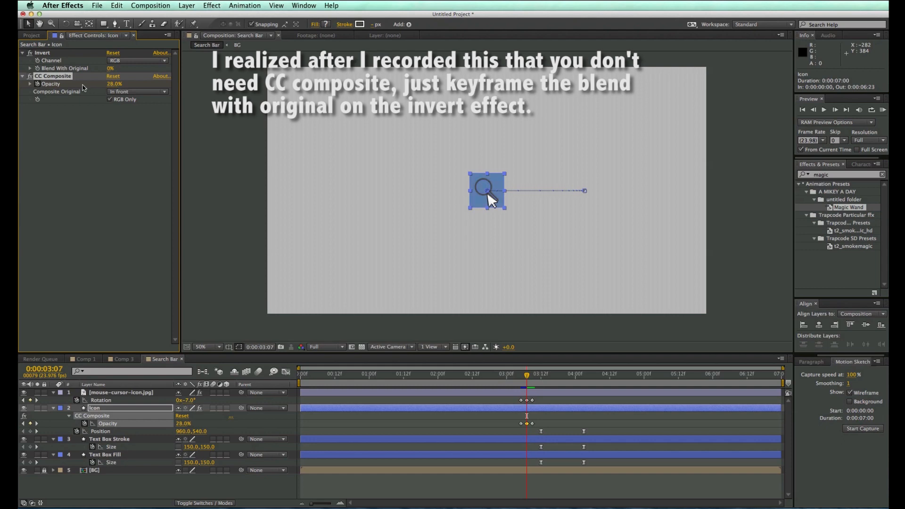
left_click(549, 322)
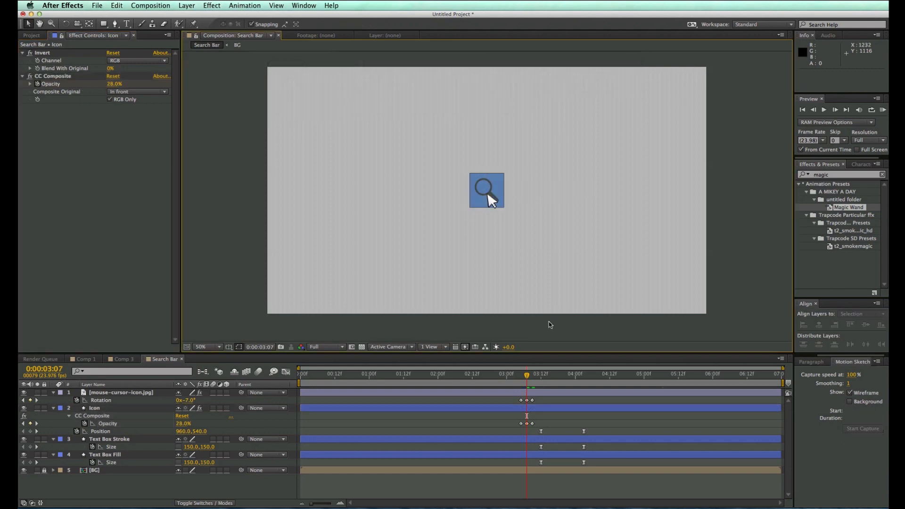
- Preview the click flash and the expanding search bar repeatedly, from 0:00:03:00 and earlier points, and return to the start
left_click_drag(528, 380, 507, 379)
key("space")
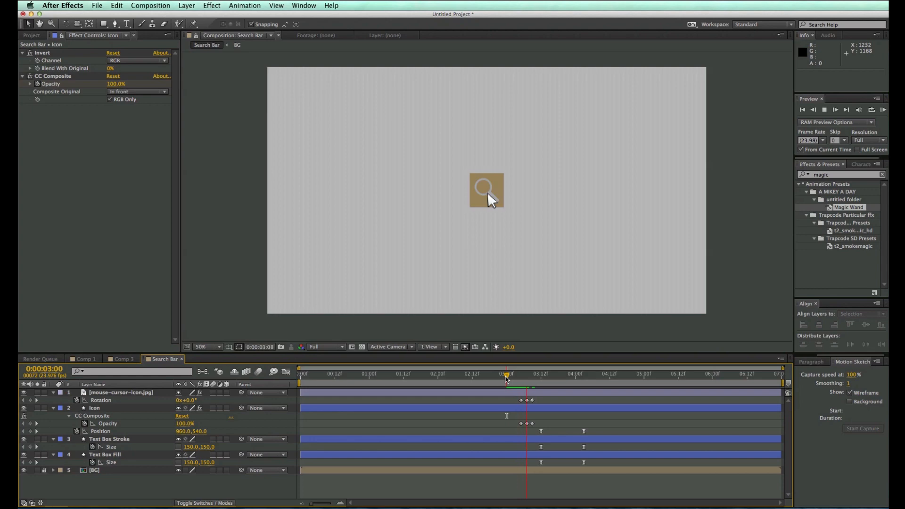
key("space")
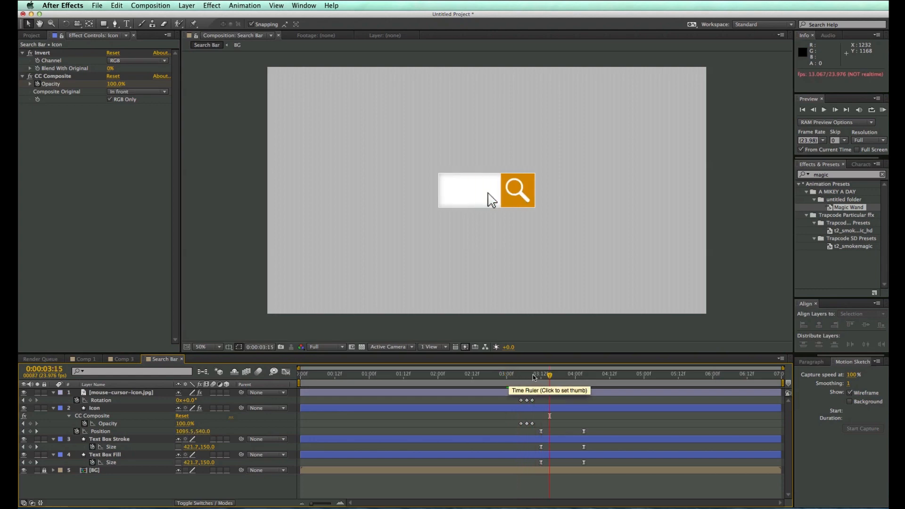
left_click_drag(533, 377, 509, 379)
key("space")
key("space")
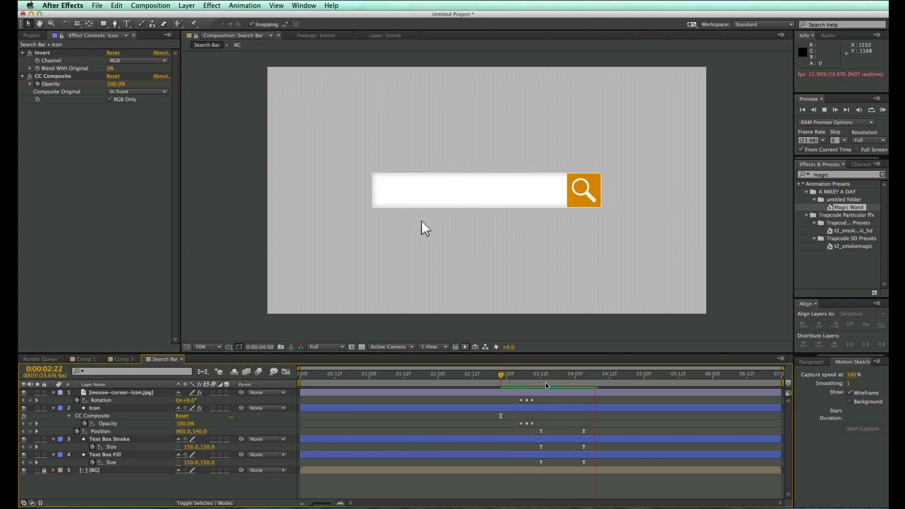
key("space")
left_click_drag(570, 383, 455, 385)
key("space")
key("space")
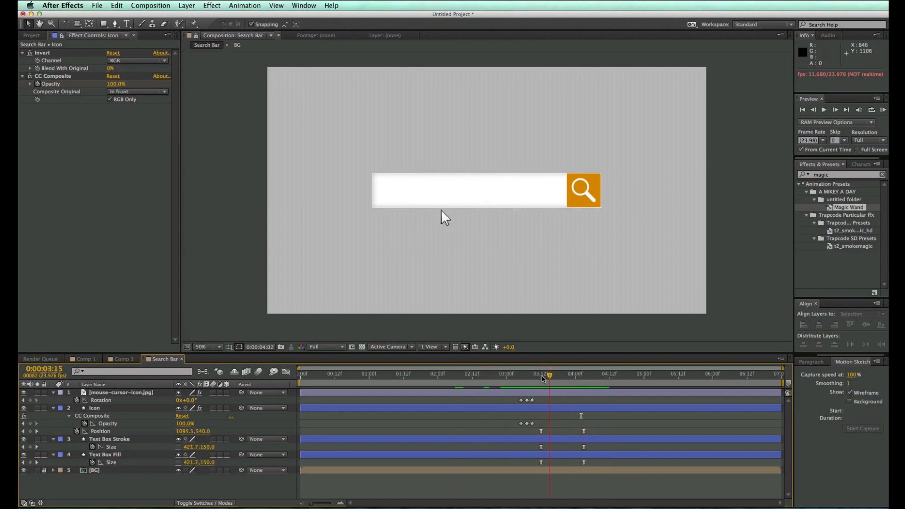
key("Home")
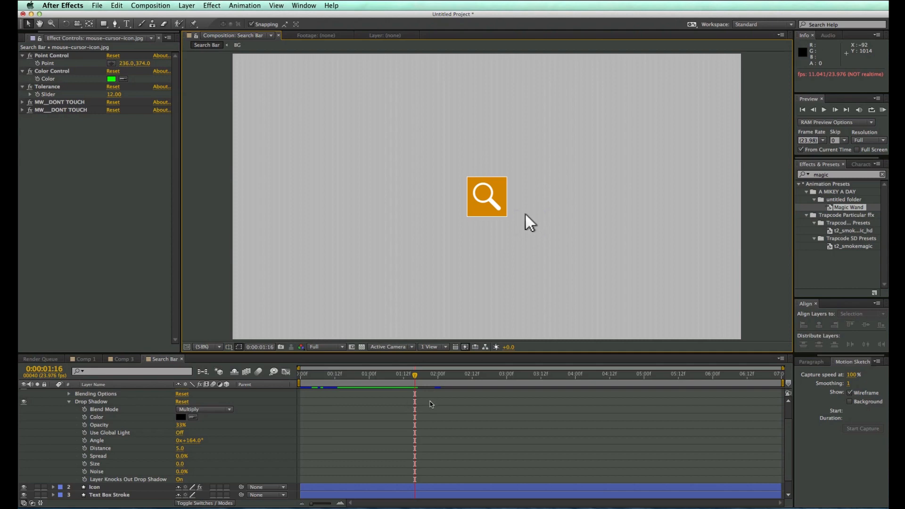
scroll(430, 404, "up", 2)
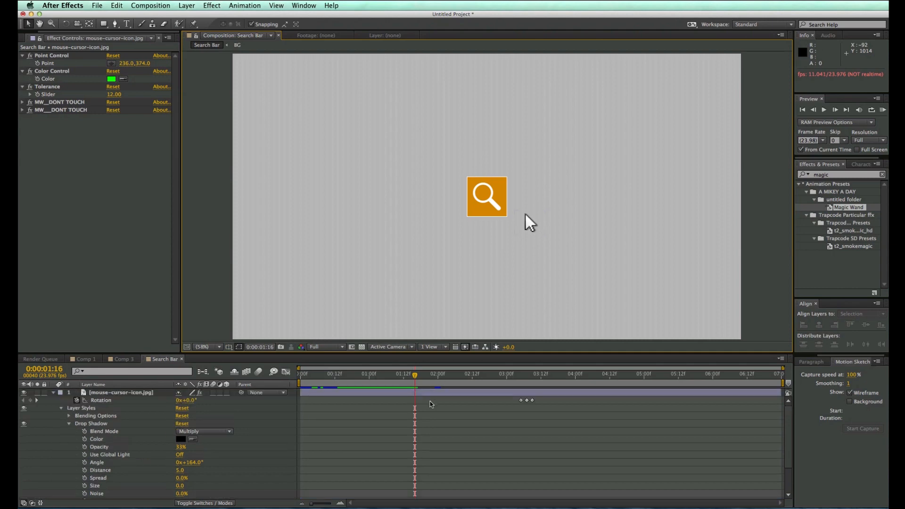
- Collapse the mouse cursor layer and check the finished reference animation in Comp 3 before returning to the Search Bar composition
left_click(53, 392)
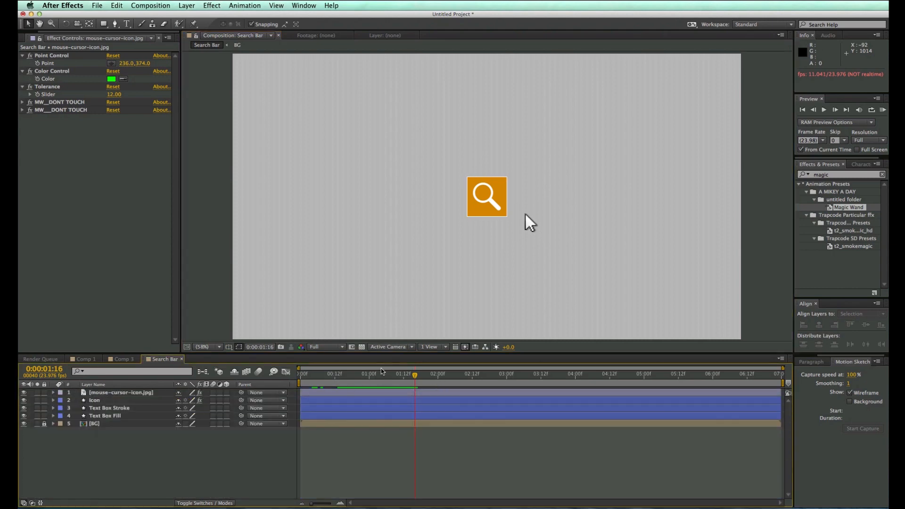
left_click(120, 358)
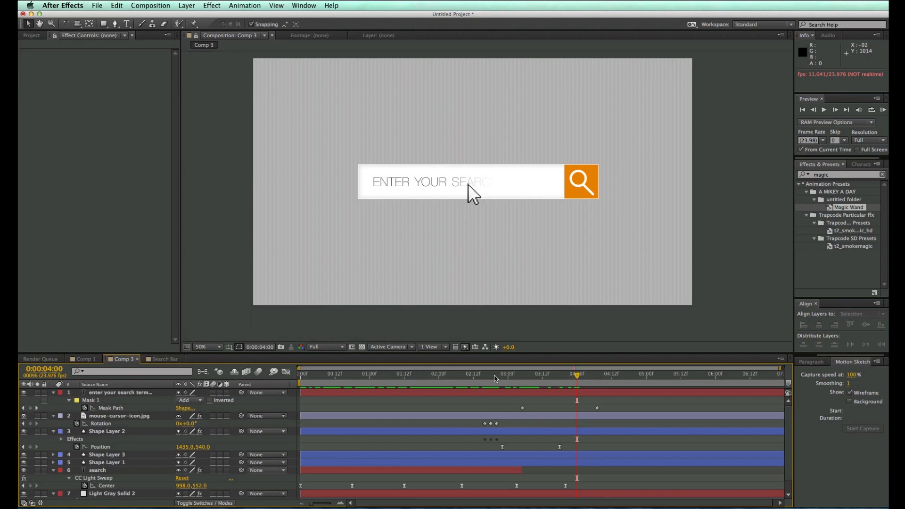
left_click(309, 380)
left_click(162, 359)
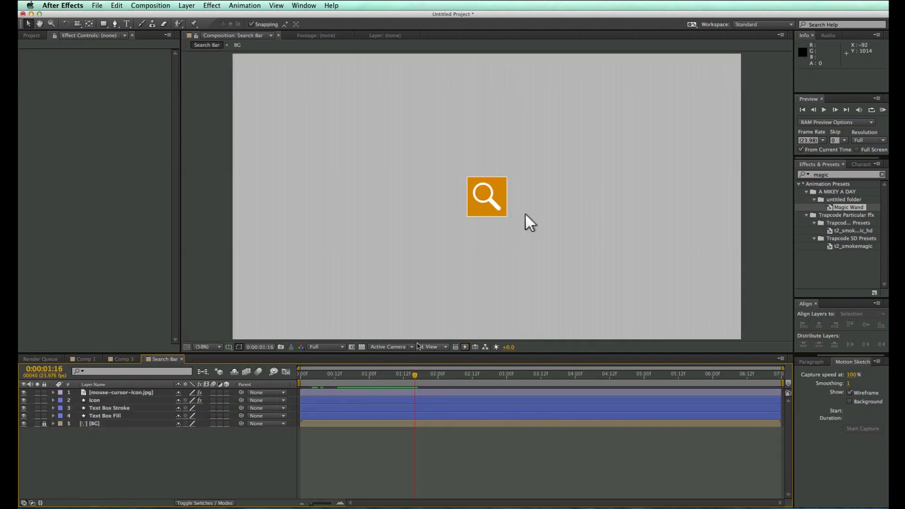
- Add the text "SEARCH" just left of the orange icon and centre it vertically in the composition
key("super+t")
left_click(425, 172)
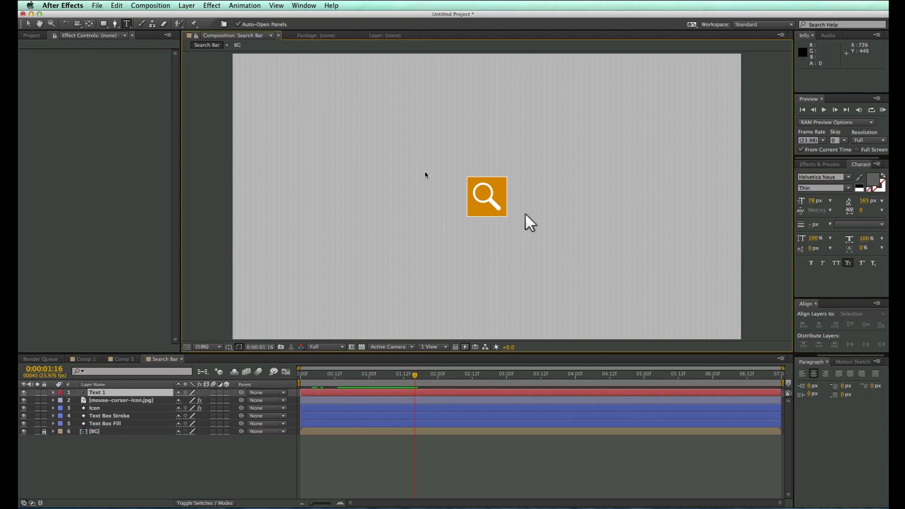
type("SEARCH")
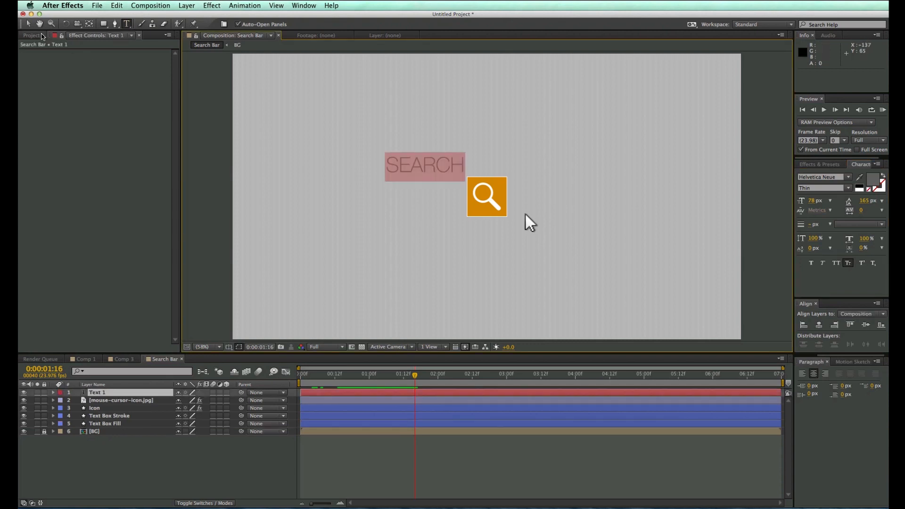
key("Escape")
key("v")
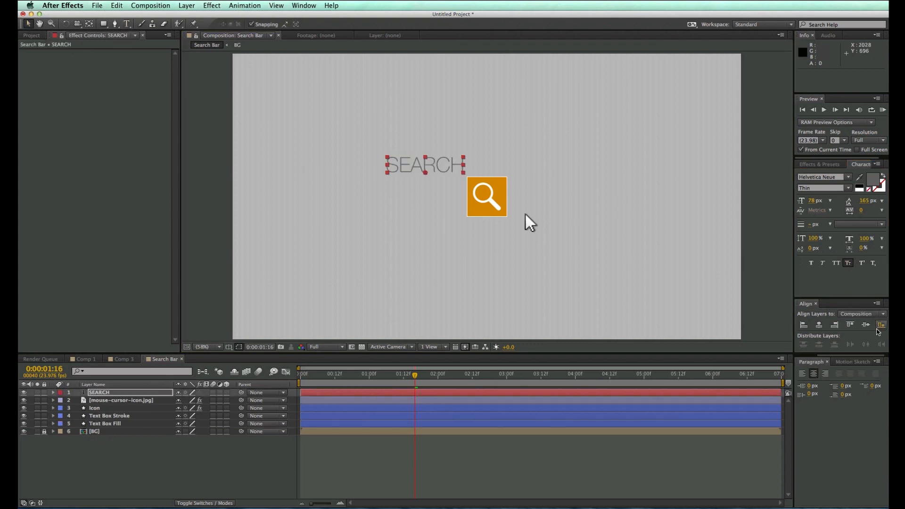
left_click(867, 326)
left_click(503, 477)
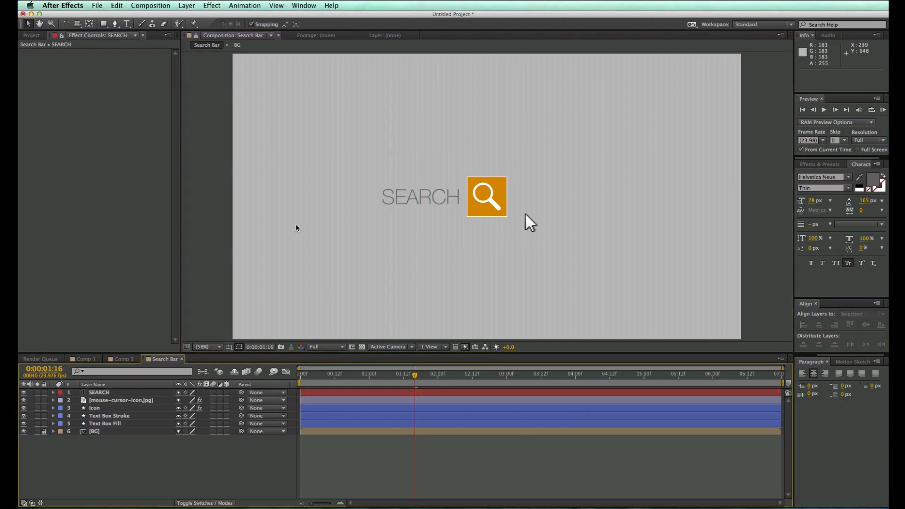
- Apply the CC Light Sweep effect to the SEARCH layer and place its center on the word at about 682, 544
left_click(403, 393)
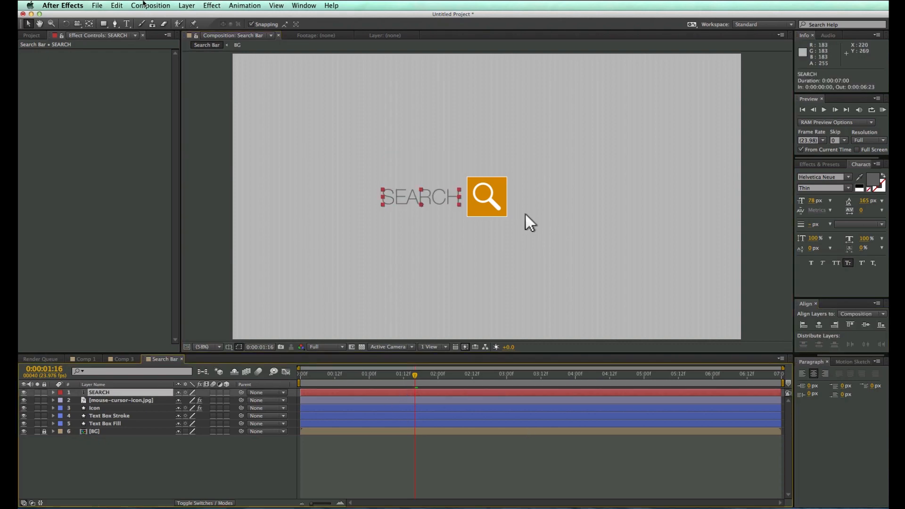
left_click(209, 6)
mouse_move(214, 109)
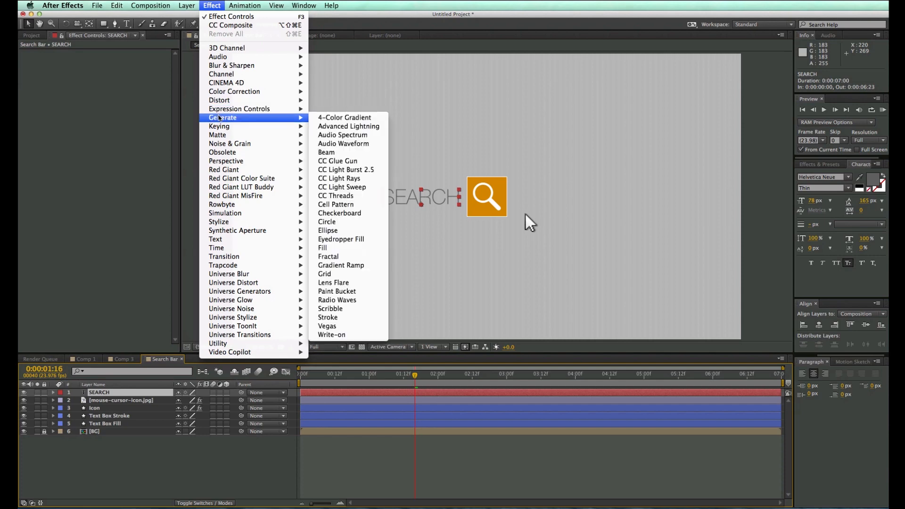
left_click(360, 187)
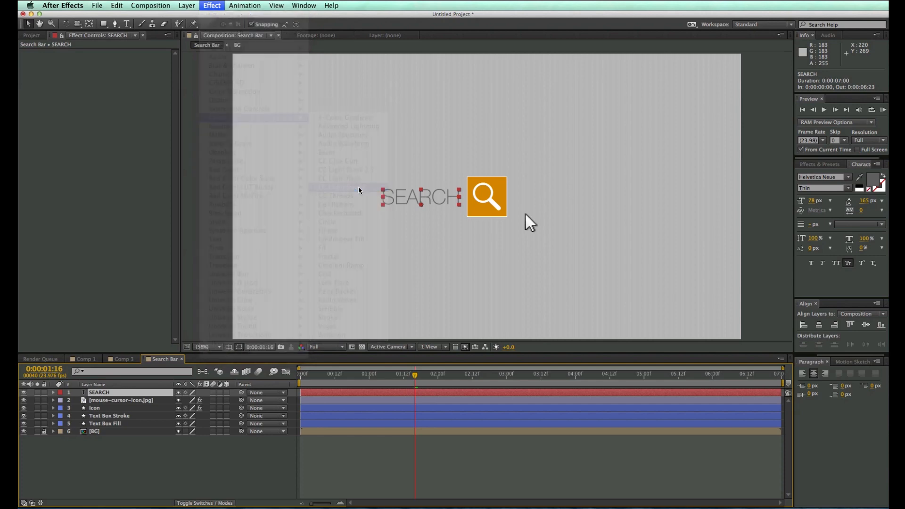
left_click_drag(449, 188, 414, 200)
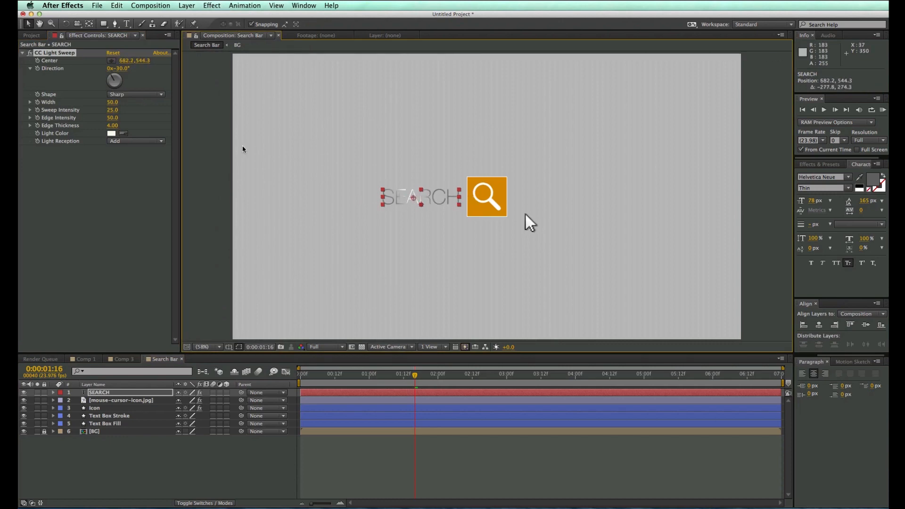
- Set the Light Sweep's Edge Intensity to 0, Sweep Intensity to 163 and Width to 97
left_click_drag(117, 121, 57, 121)
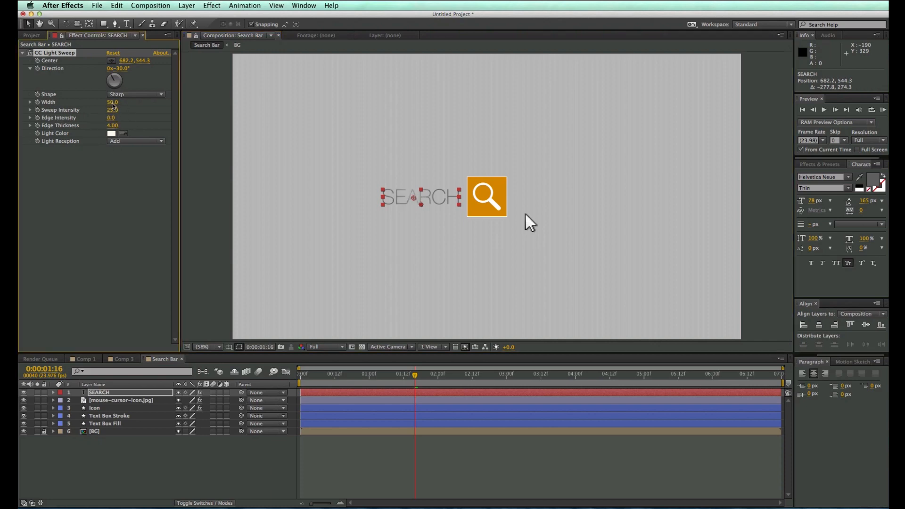
left_click_drag(114, 111, 173, 111)
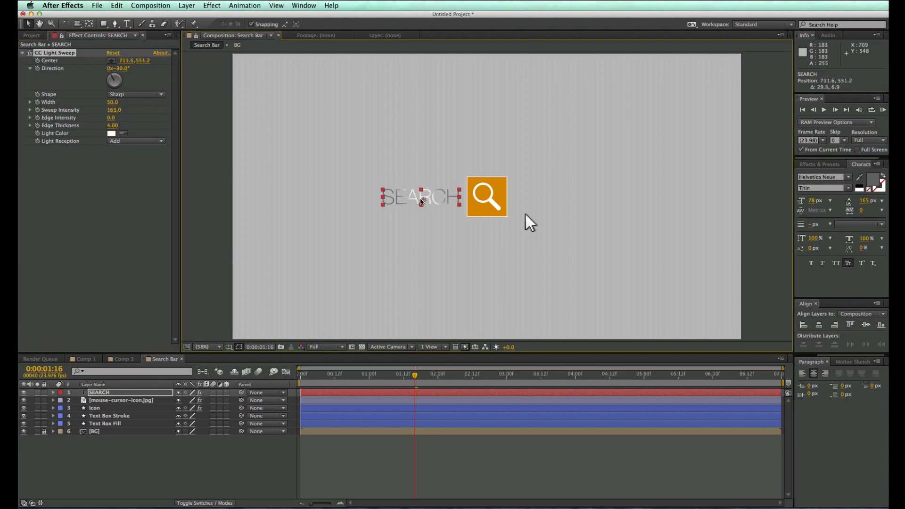
left_click_drag(111, 104, 127, 103)
left_click_drag(127, 104, 132, 104)
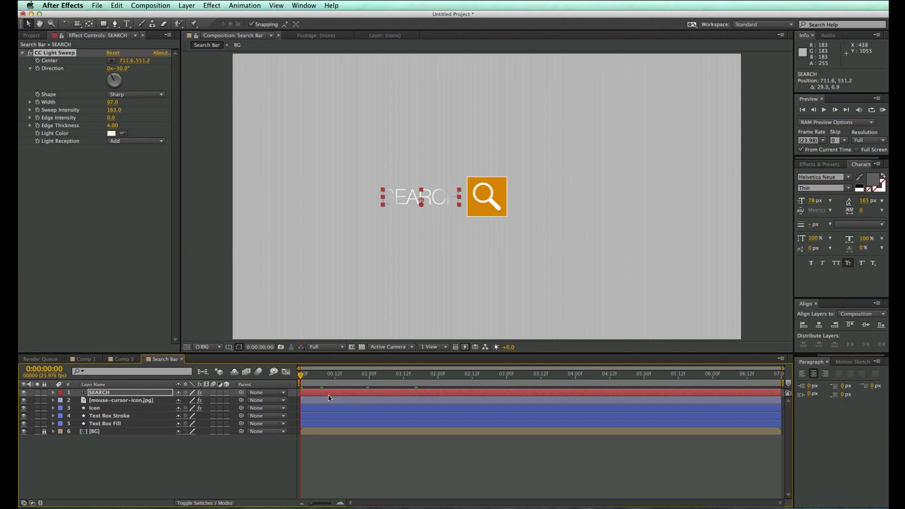
- Keyframe the Light Sweep Center at about 368, 555 at 0:00:00:00 and right of the icon about half a second in
left_click(323, 394)
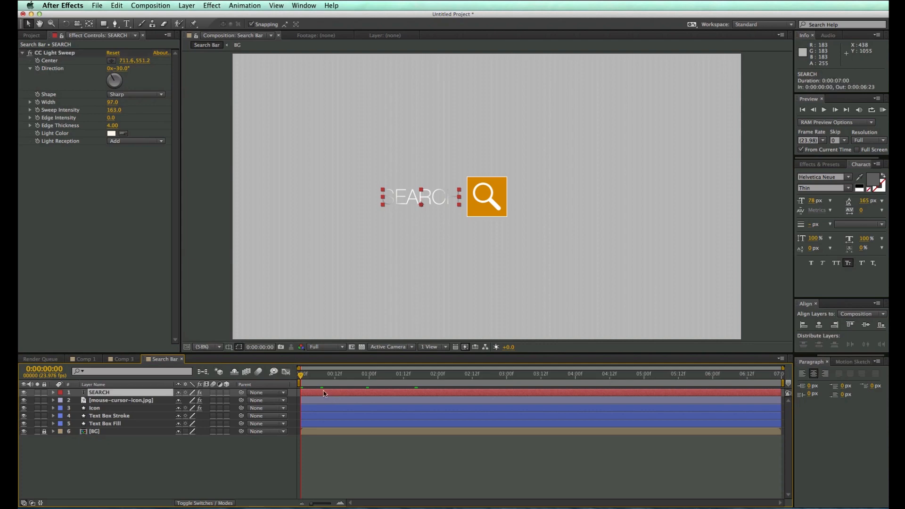
left_click(40, 63)
left_click_drag(421, 201, 329, 201)
key("space")
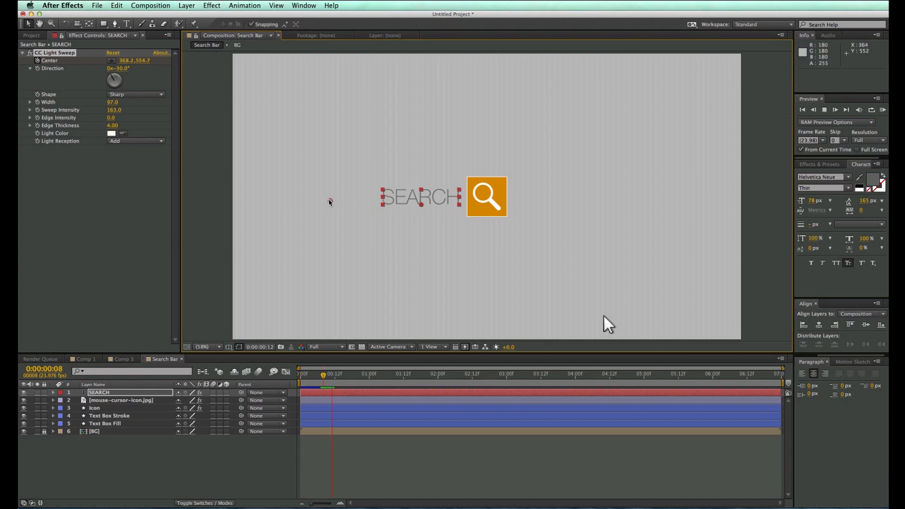
left_click_drag(333, 202, 511, 204)
- Keyframe the Light Sweep Center left of SEARCH at 0:00:01:00 and right of the icon, about 1058, 562, at 0:00:01:12
key("space")
key("space")
left_click_drag(512, 203, 337, 202)
key("space")
key("space")
left_click_drag(338, 201, 514, 204)
- Continue alternating the Light Sweep Center left and right every half second from about 0:00:02:00, ending at 1127, 563 at 0:00:03:12
key("space")
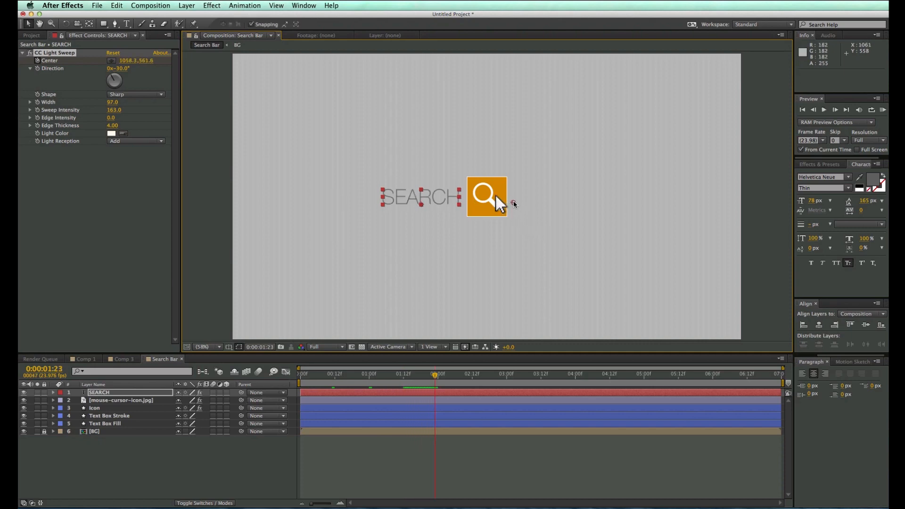
left_click_drag(514, 204, 337, 201)
key("space")
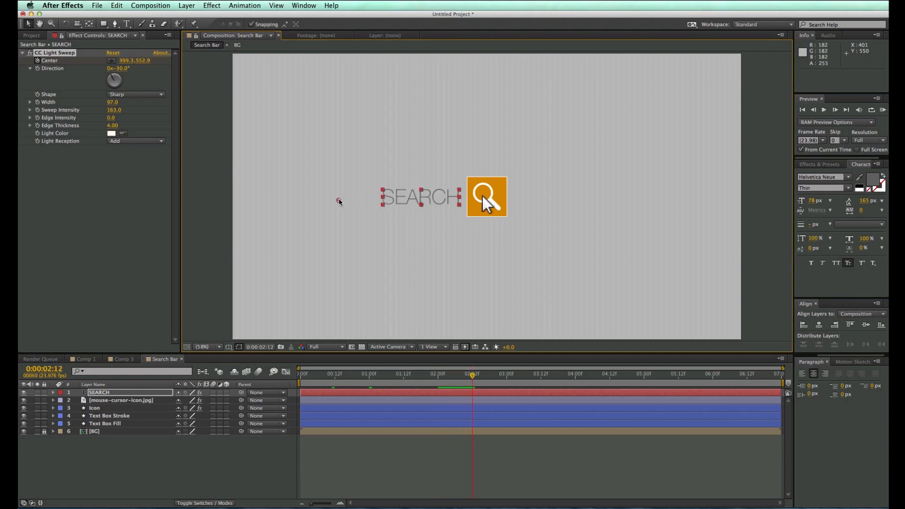
left_click_drag(338, 201, 519, 202)
key("space")
mouse_move(518, 202)
left_mouse_down()
mouse_move(331, 201)
mouse_move(529, 204)
left_mouse_up()
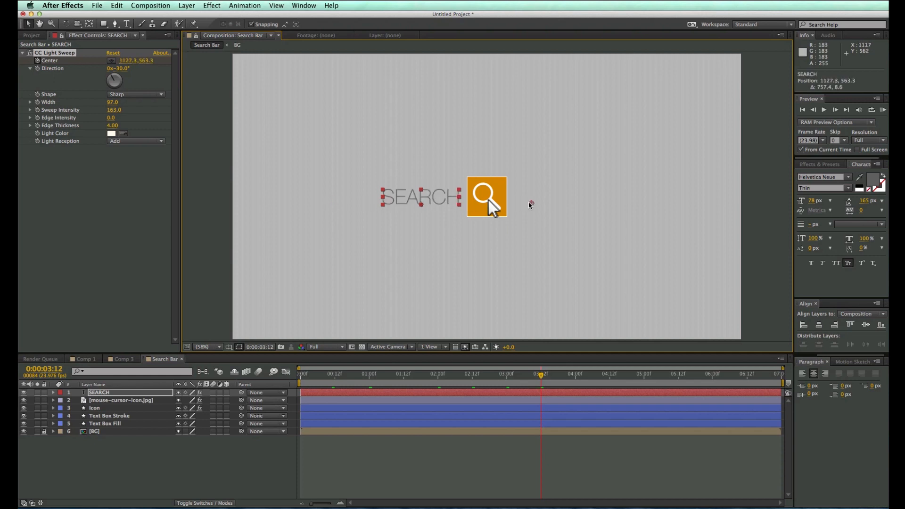
- Preview the light sweep on SEARCH through the bar expansion and again from the start of the timeline
key("space")
key("space")
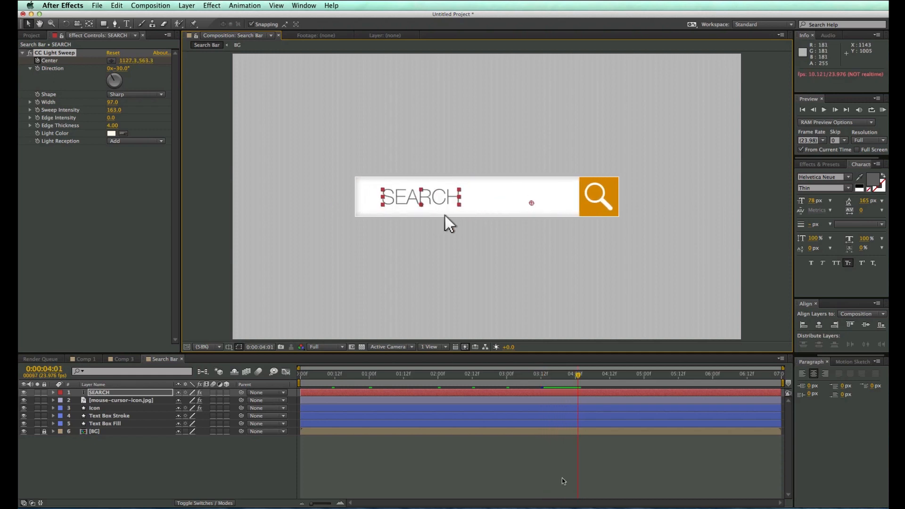
left_click(563, 478)
left_click_drag(554, 373, 264, 385)
key("space")
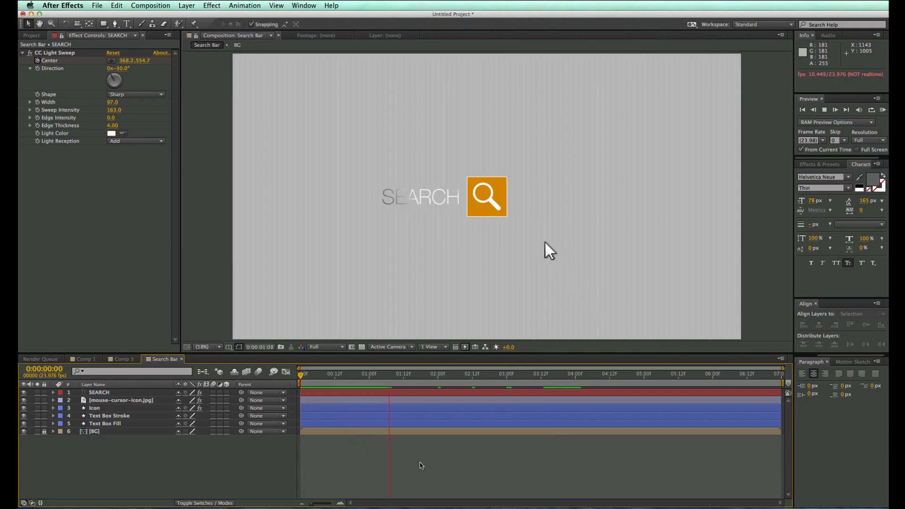
- Apply Easy Ease to all of the SEARCH layer's Light Sweep Center keyframes and preview from the start
left_click(337, 394)
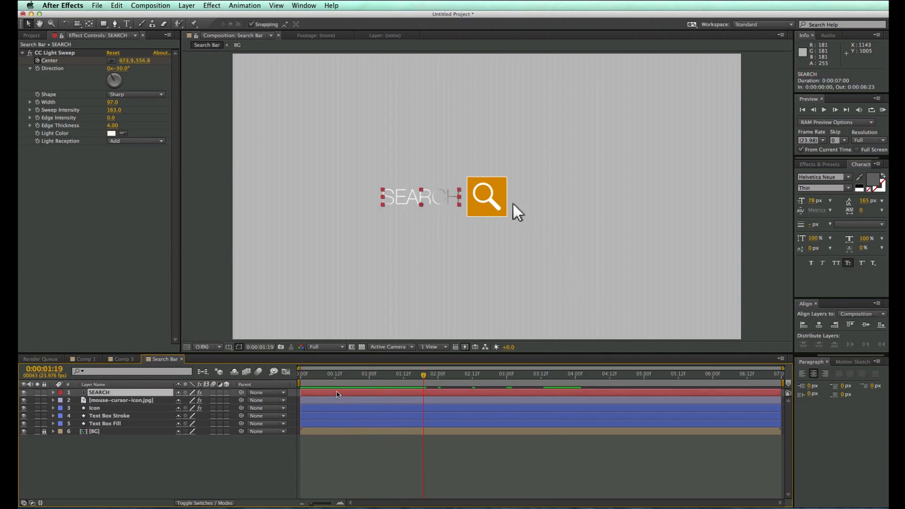
key("u")
left_click_drag(583, 407, 294, 415)
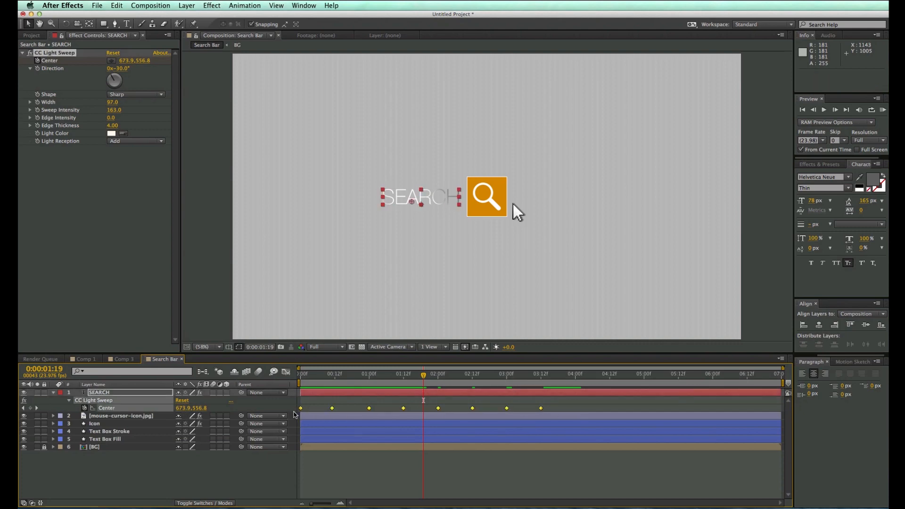
key("F9")
left_click_drag(363, 376, 277, 379)
left_click(386, 480)
key("space")
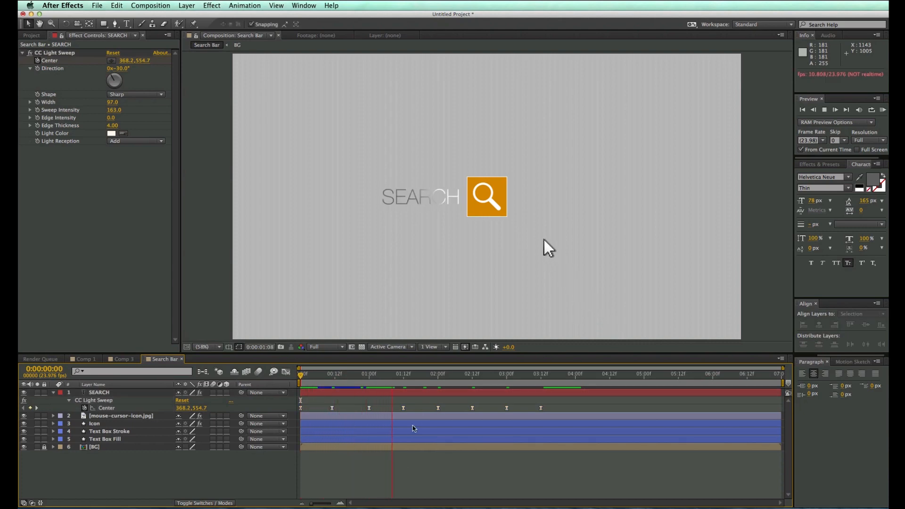
- Move the SEARCH layer between Text Box Fill and BG and preview the animation up to 0:00:04:05
left_click(107, 394)
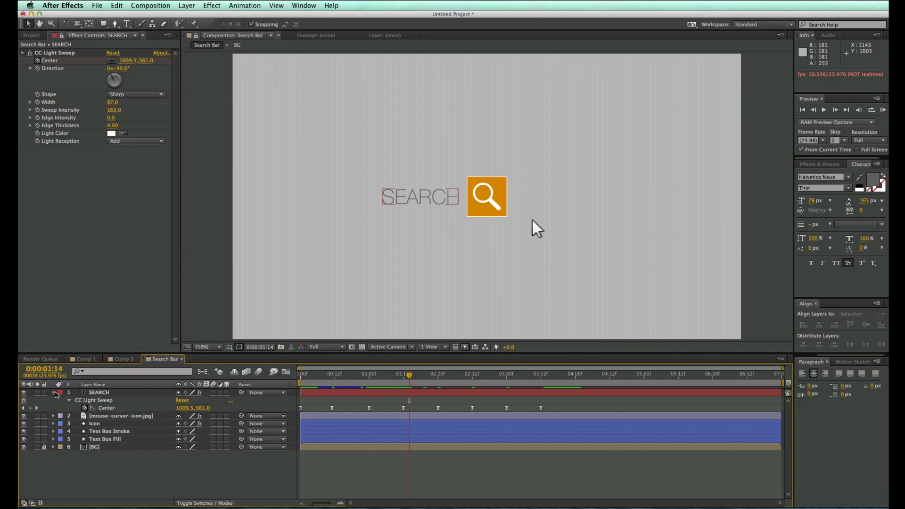
left_click(54, 393)
left_click_drag(111, 397, 125, 428)
left_click(354, 466)
key("space")
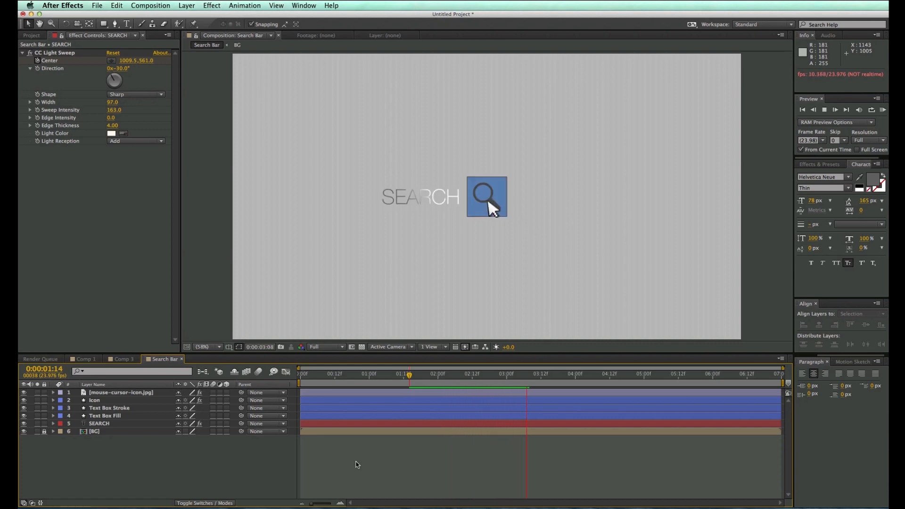
key("space")
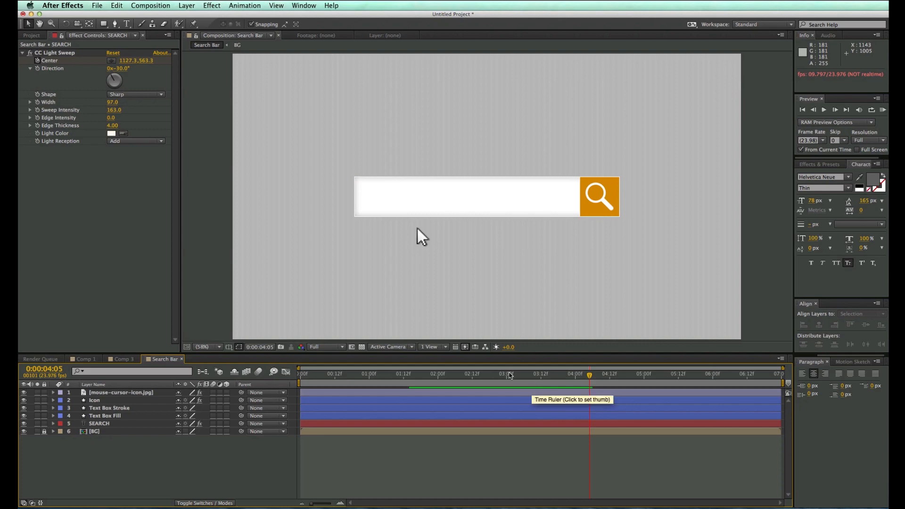
- Add the text "enter your search term..." over the expanded white search box at 0:00:04:05
left_click(126, 24)
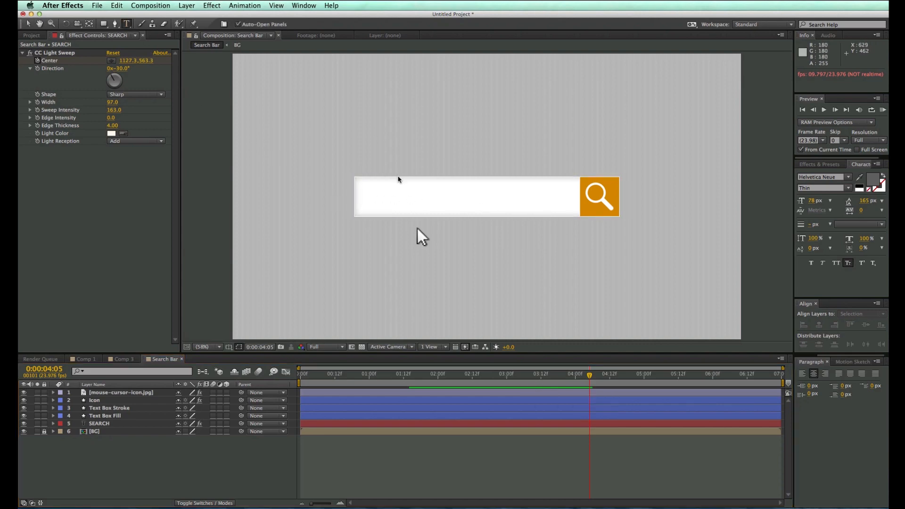
left_click(378, 200)
type("ENTER YOUR SEARCH TERM...")
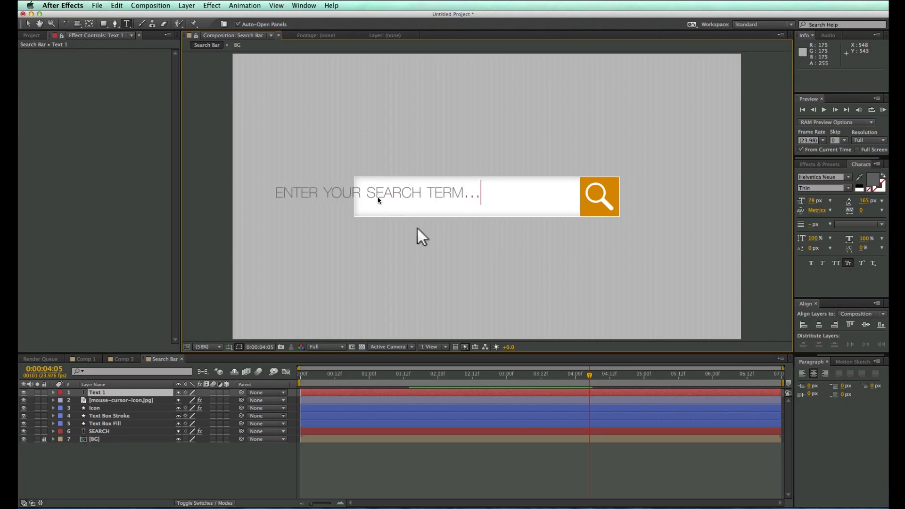
left_click(28, 24)
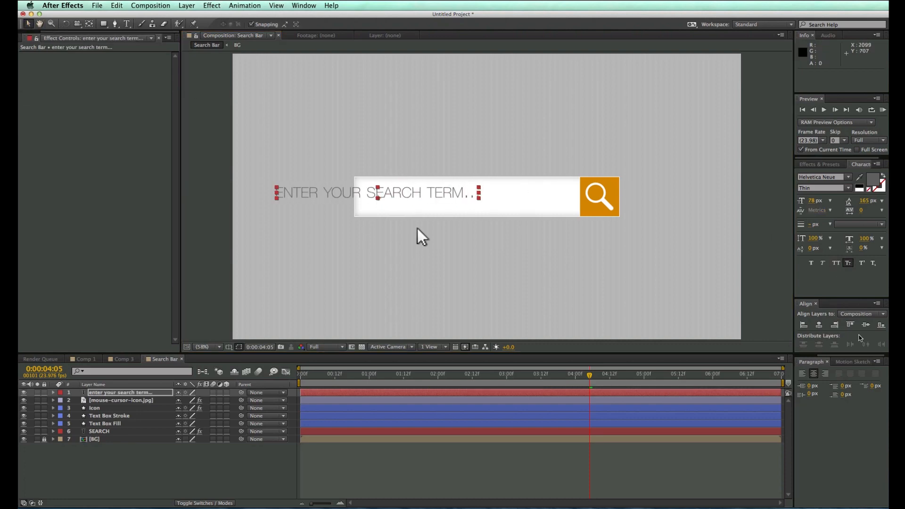
- Centre the search-term text vertically and horizontally in the composition, and shift it left to fit inside the white box
left_click(866, 325)
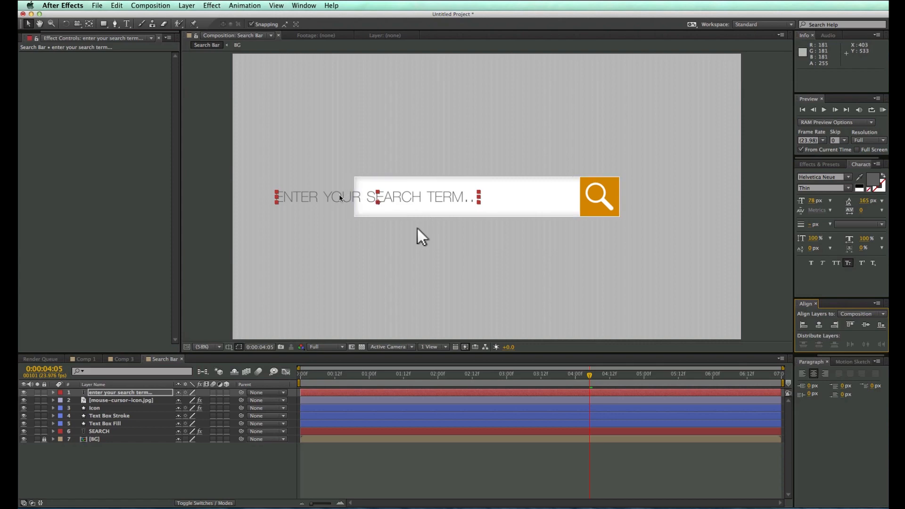
left_click(819, 325)
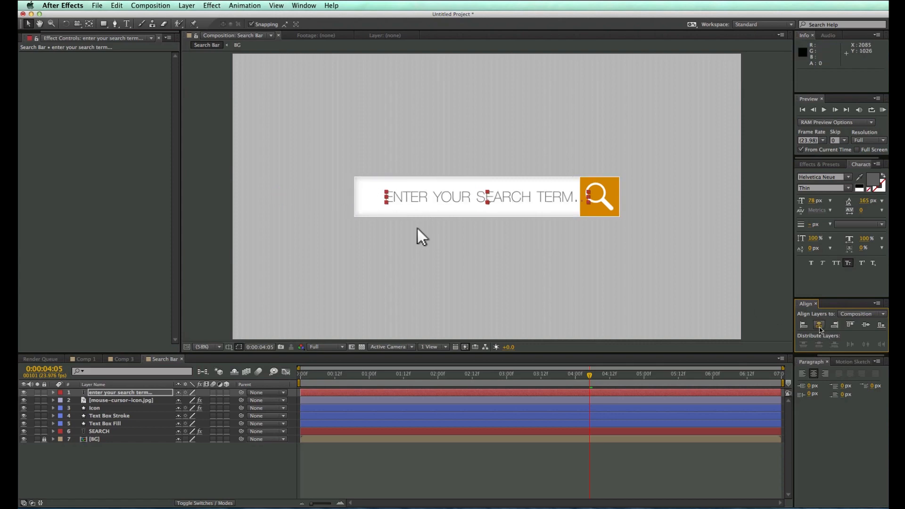
left_click_drag(474, 198, 458, 198)
left_click(522, 484)
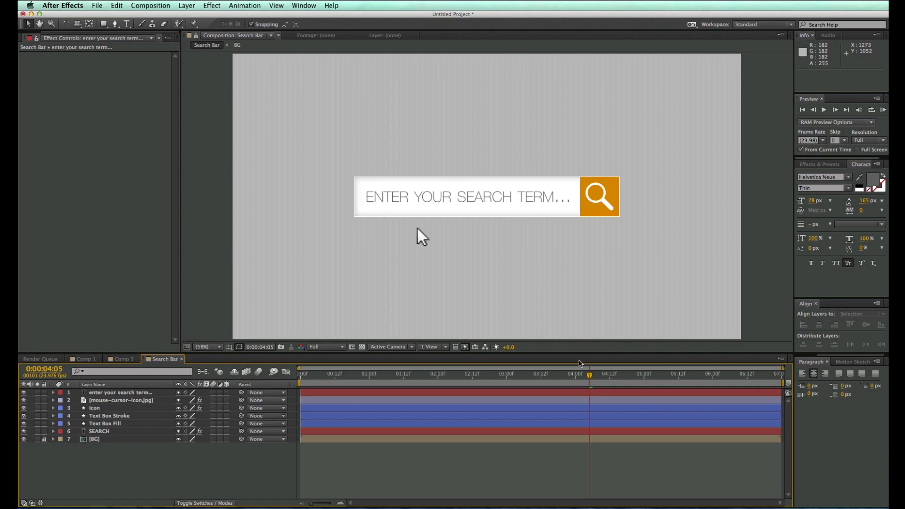
- Draw a rectangular mask around the entire search-term text layer and set its Mask Feather to 100 pixels
left_click(127, 393)
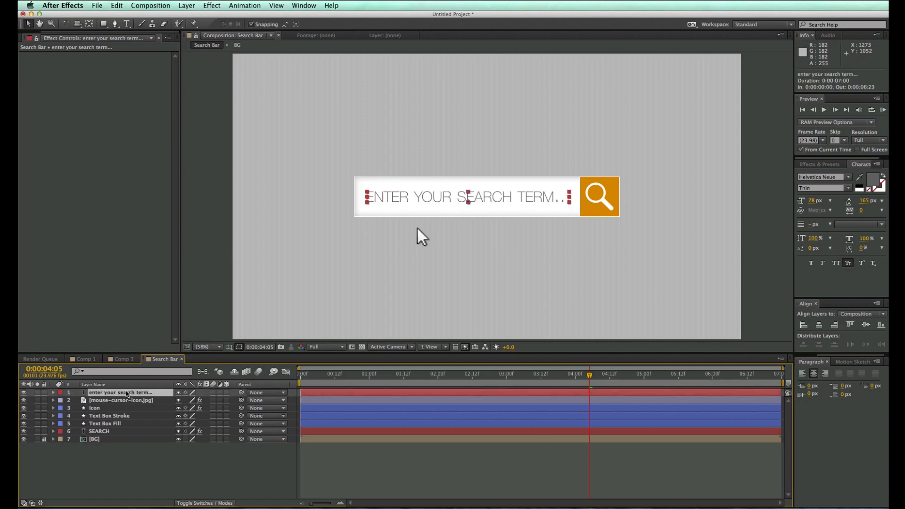
key("q")
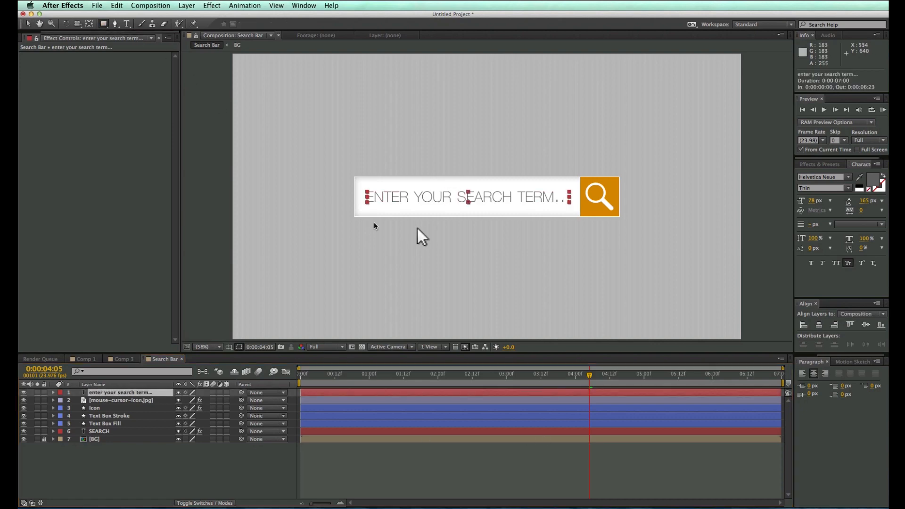
mouse_move(304, 152)
left_mouse_down()
mouse_move(584, 234)
mouse_move(620, 257)
left_mouse_up()
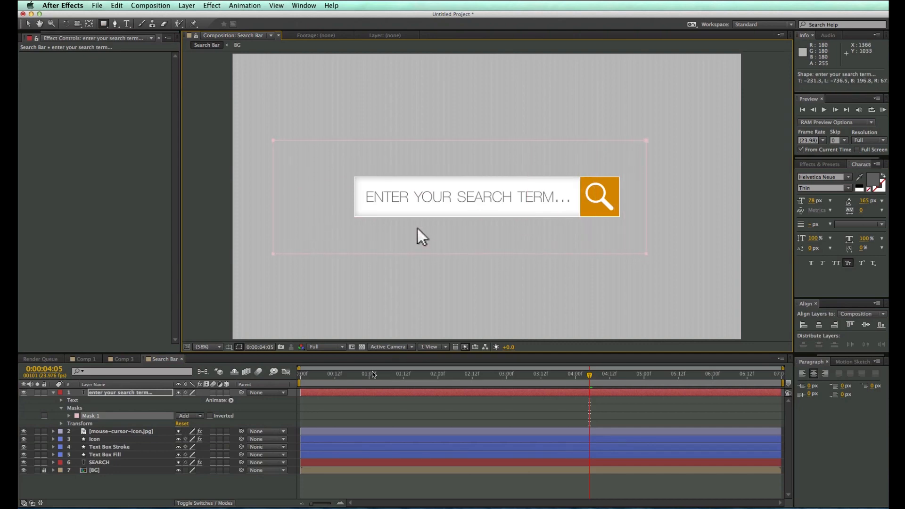
key("f")
left_click(188, 408)
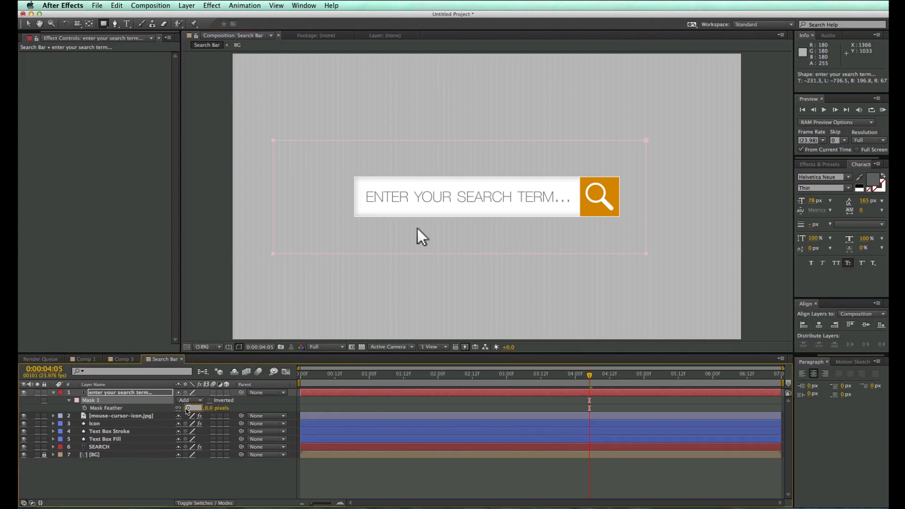
key("Return")
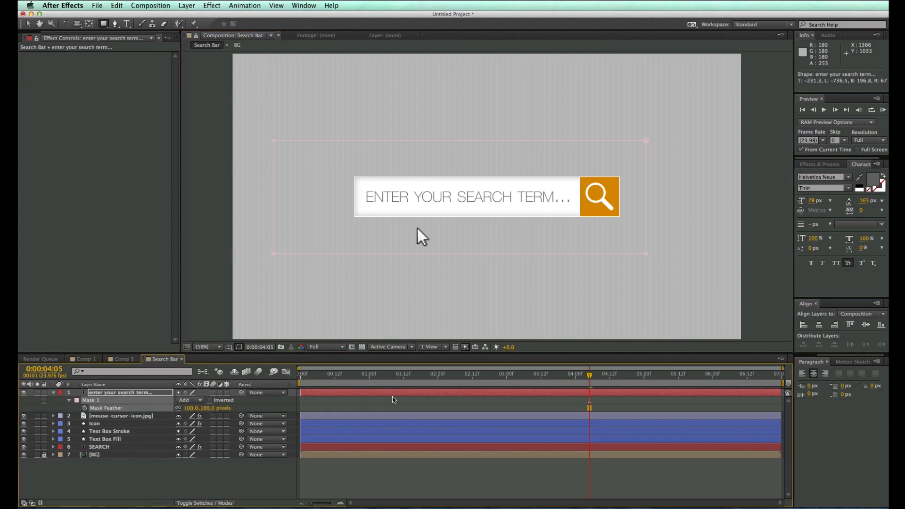
- Set a Mask Path keyframe at 0:00:04:14 on the search-term text's mask, with the text fully revealed
left_click_drag(555, 376, 616, 386)
left_click(69, 400)
left_click(69, 401)
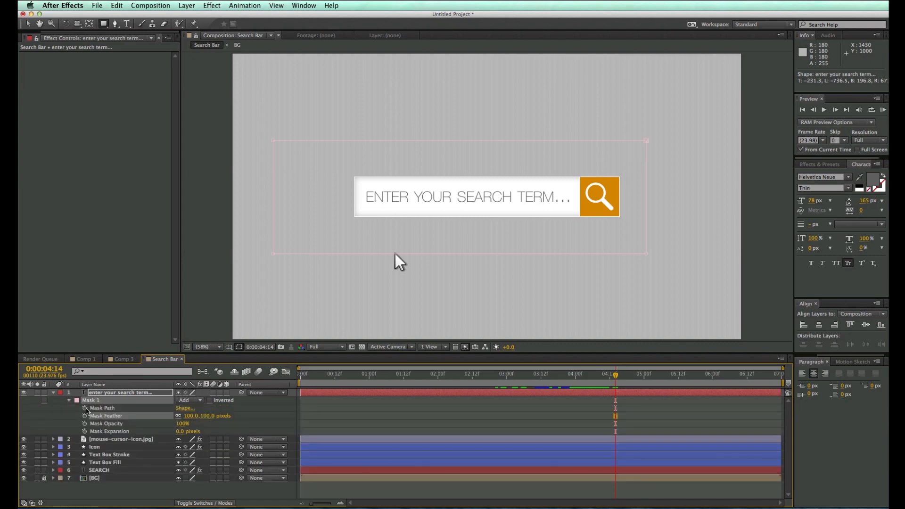
left_click(84, 409)
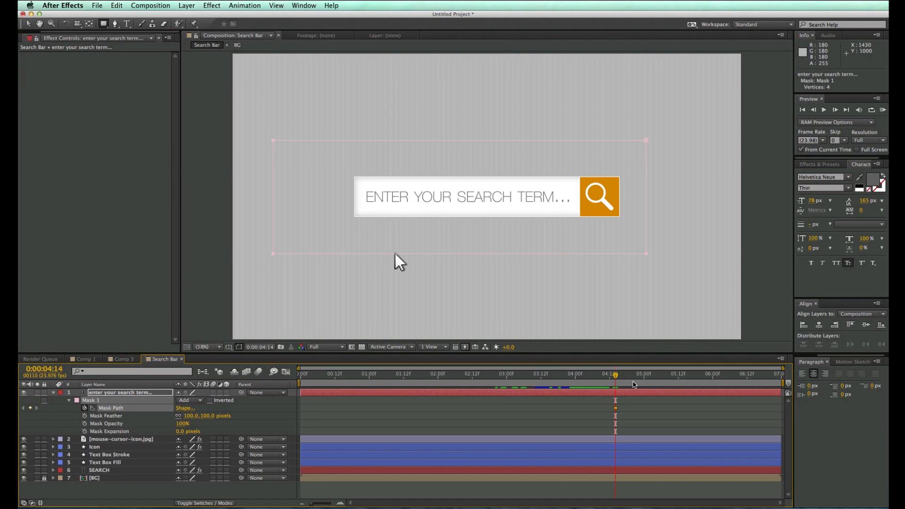
- At 0:00:04:00, shift the mask left until it clears the search-term text, and preview the reveal from 0:00:02:18
left_click_drag(616, 376, 575, 380)
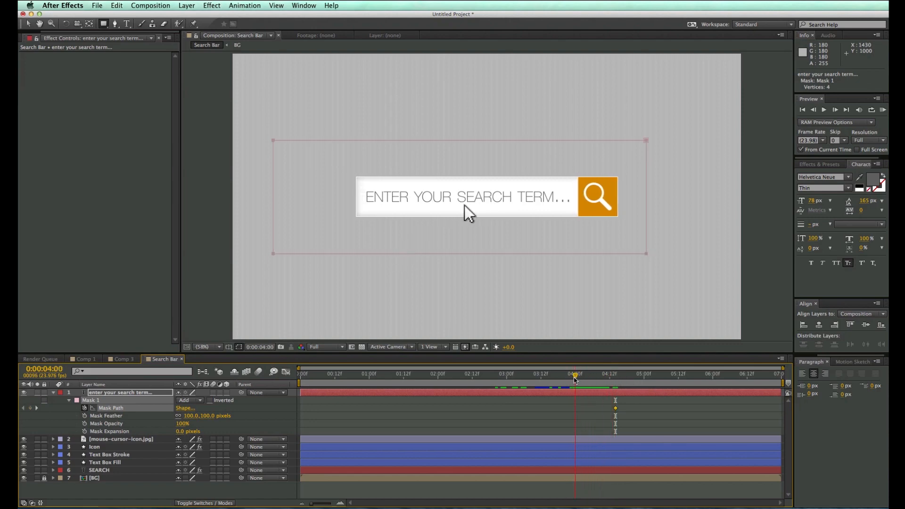
key("v")
left_click_drag(648, 194, 313, 188)
left_click_drag(575, 375, 490, 383)
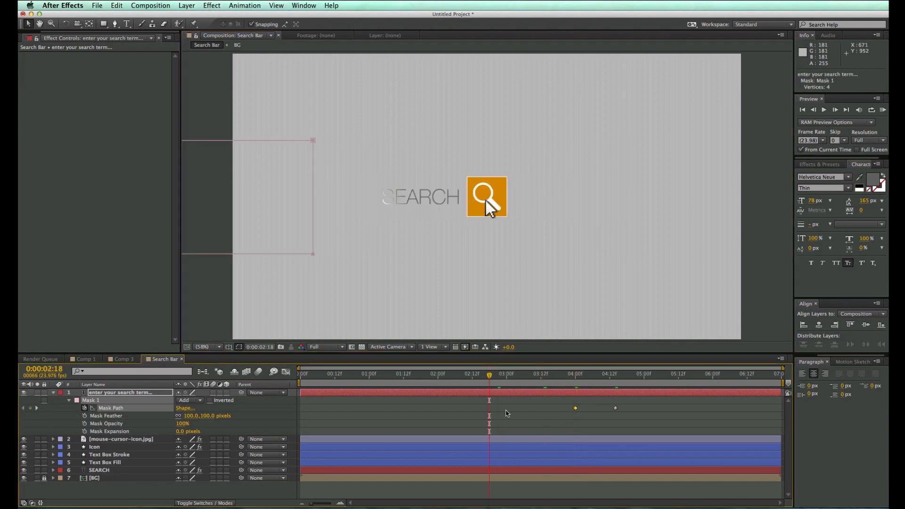
left_click(533, 489)
key("space")
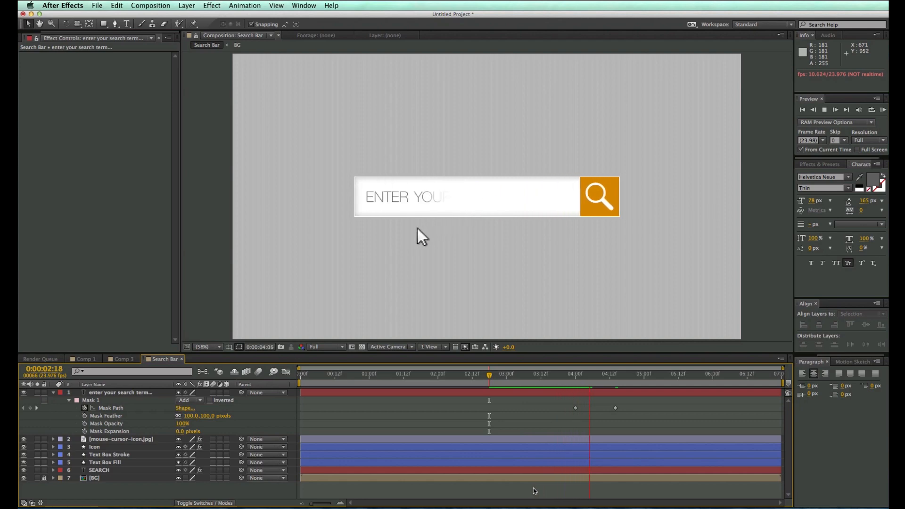
key("space")
- Spread the two Mask Path keyframes further apart and set Mask Feather to 150 pixels, previewing the reveal from 0:00:04:05
left_click_drag(576, 408, 624, 408)
left_click(188, 417)
key("Return")
key("space")
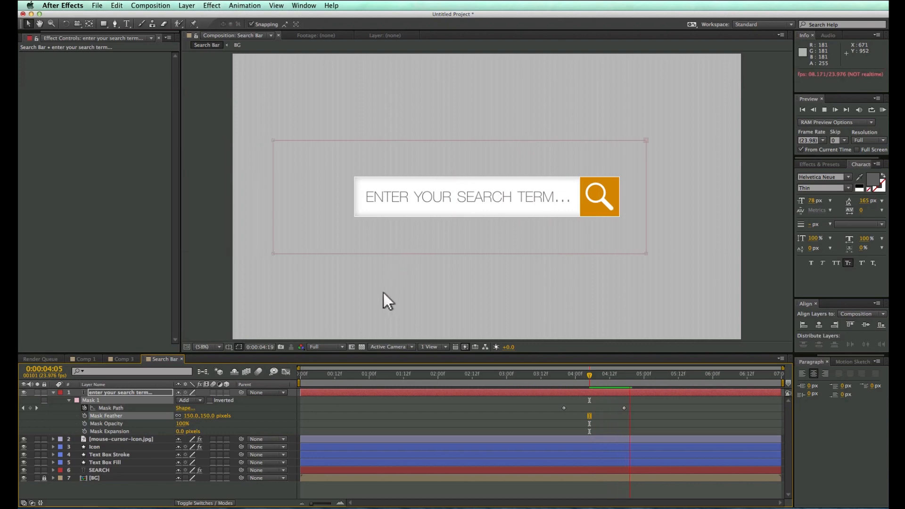
left_click(442, 497)
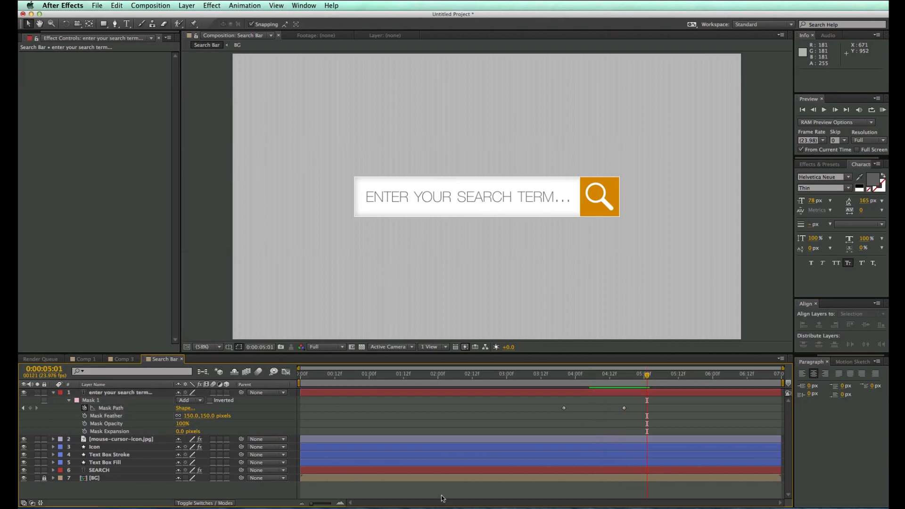
key("Home")
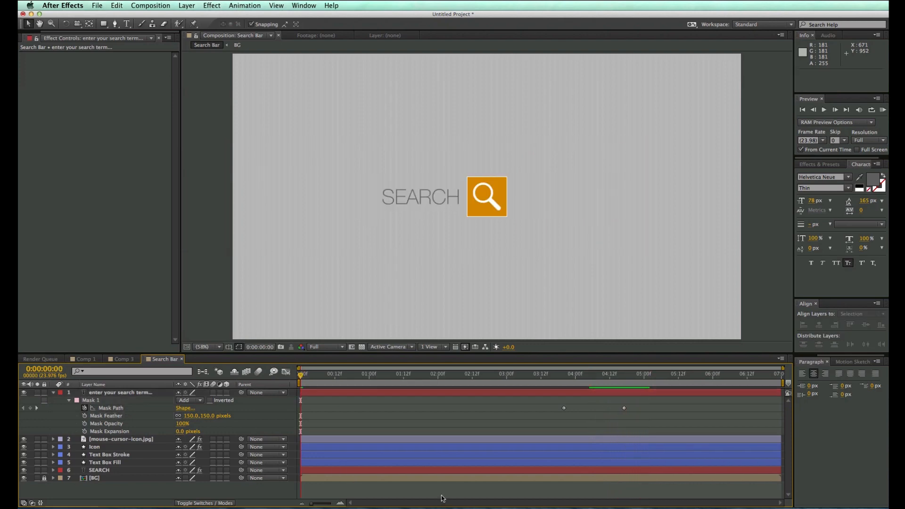